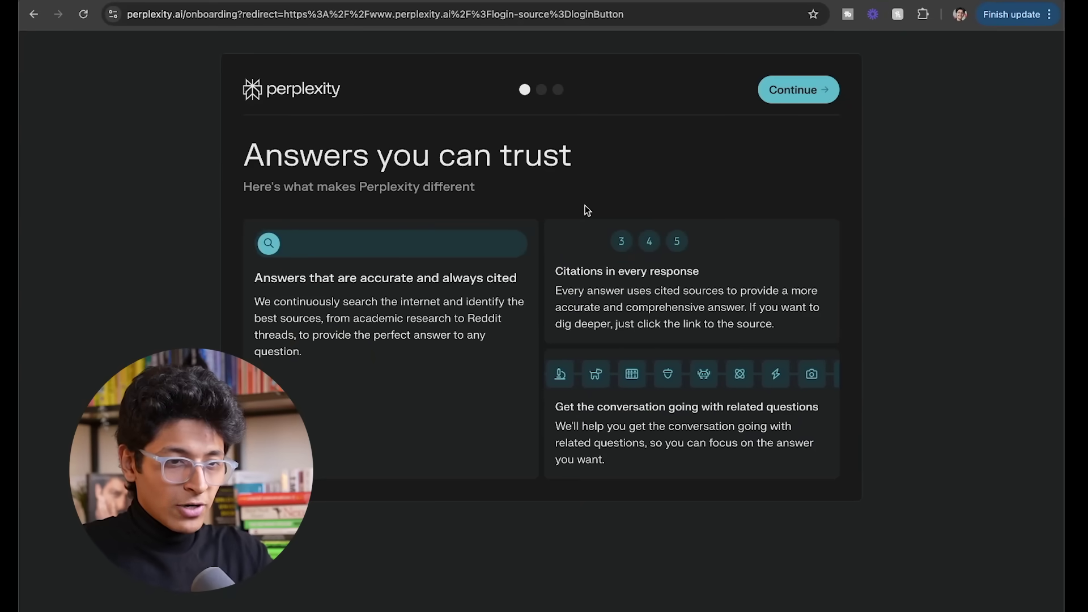
Step: Complete the Perplexity onboarding, choosing the free Standard plan and finishing past the phone app page
left_click(799, 91)
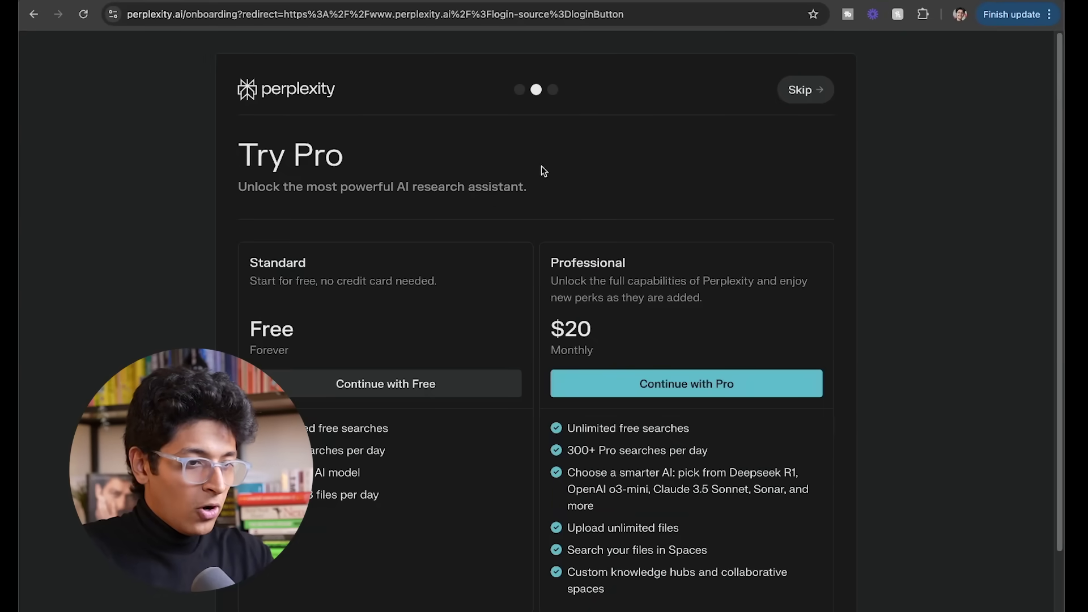
scroll(491, 345, "down", 2)
left_click(414, 300)
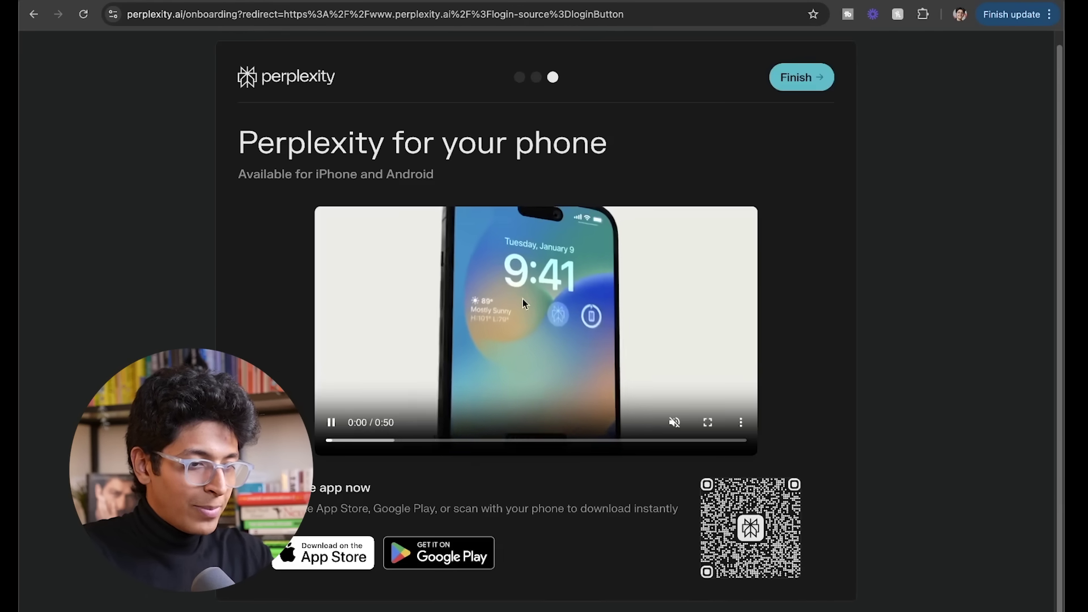
left_click(802, 82)
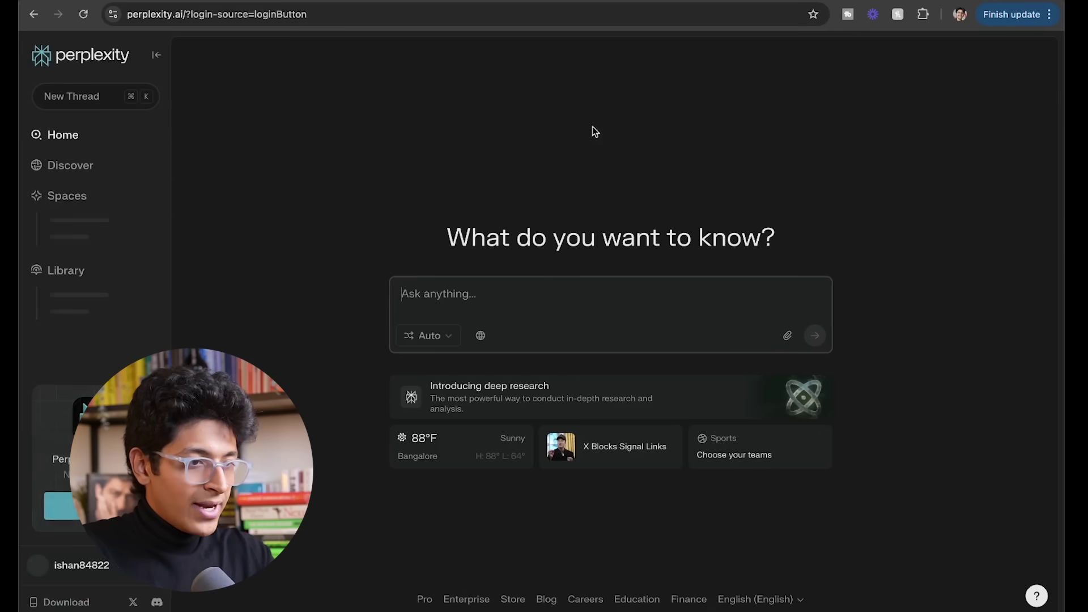
Step: Collapse the sidebar and submit the Deep Research query "make a report on the consumer trends and spending during valentines day."
left_click(155, 57)
left_click(404, 335)
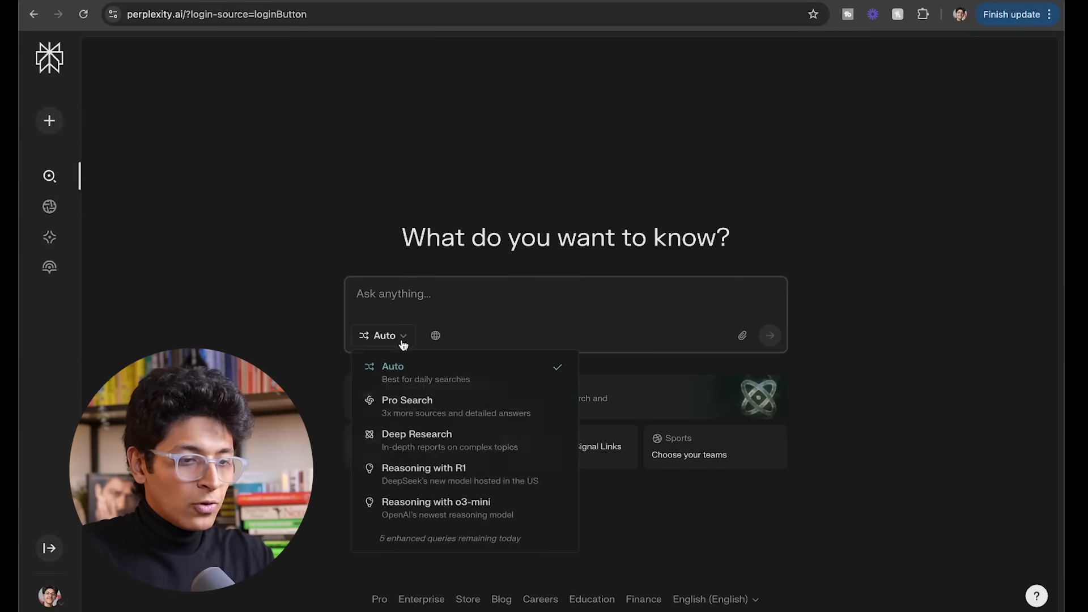
left_click(476, 437)
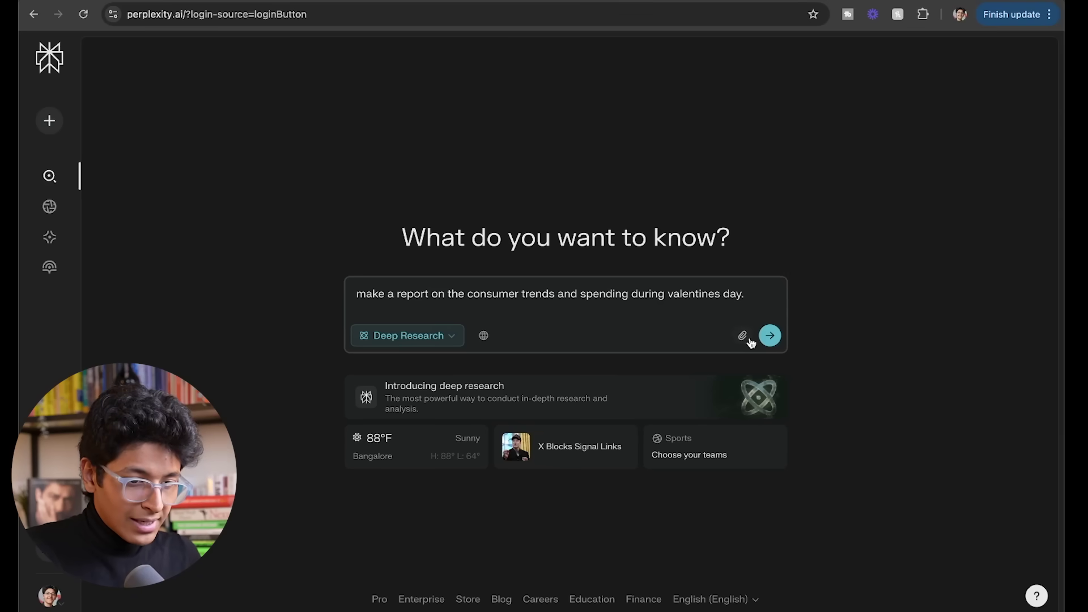
left_click(769, 334)
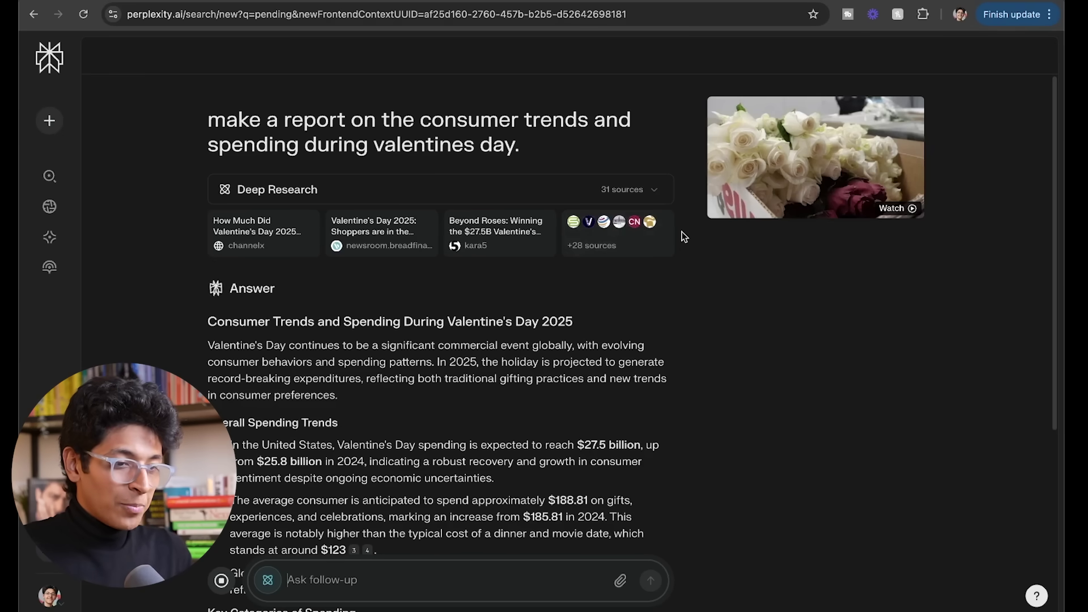
Step: Enlarge the page to 110% and read through the generated Valentine's Day report from its sources to the conclusion
scroll(681, 232, "down", 2)
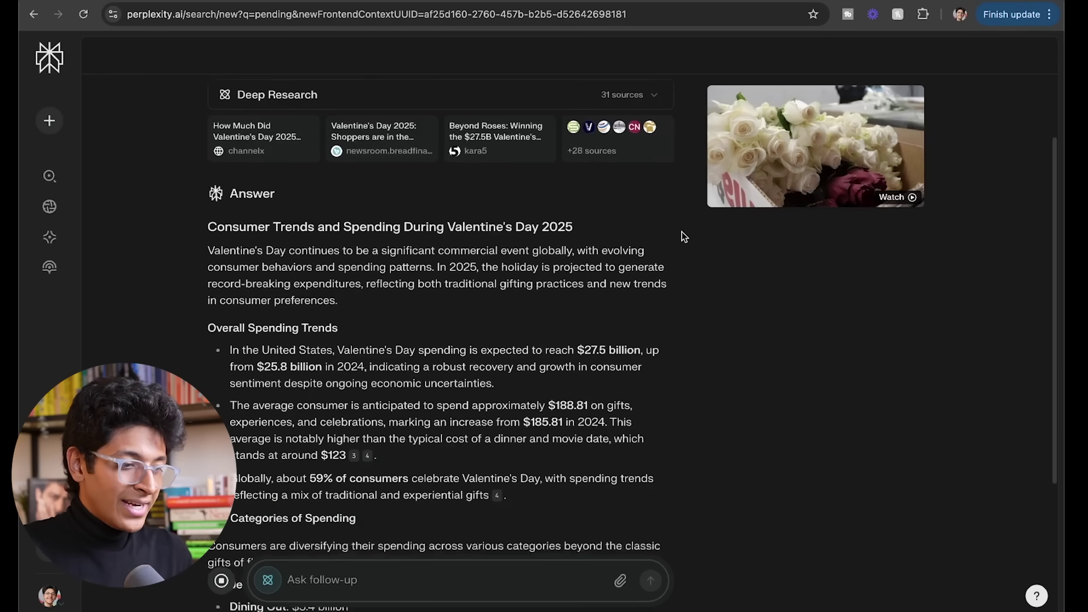
scroll(681, 233, "up", 2)
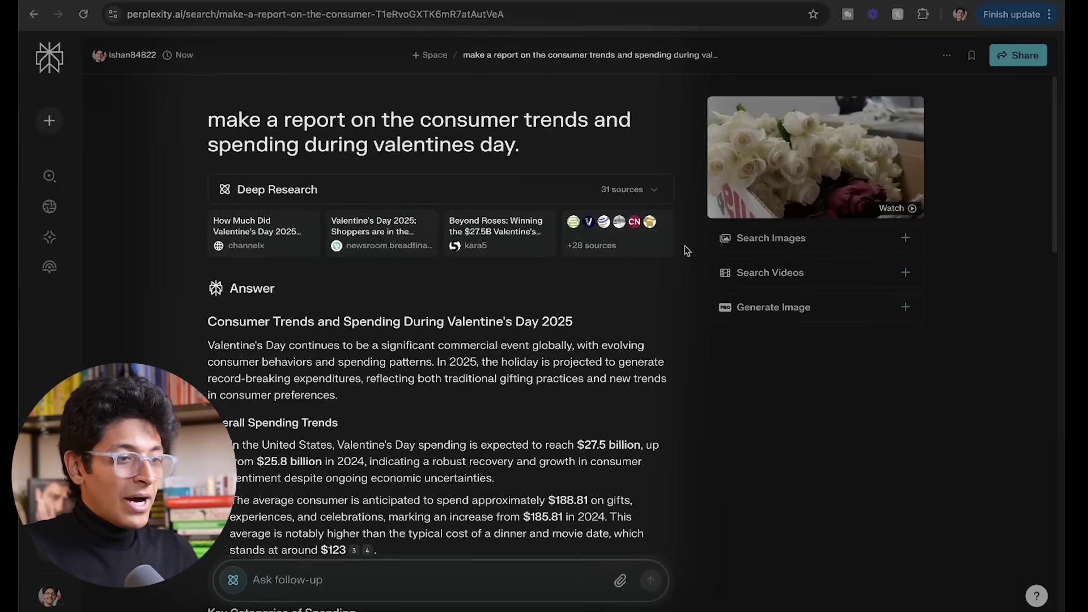
key("ctrl+plus")
key("ctrl+plus")
scroll(713, 241, "down", 6)
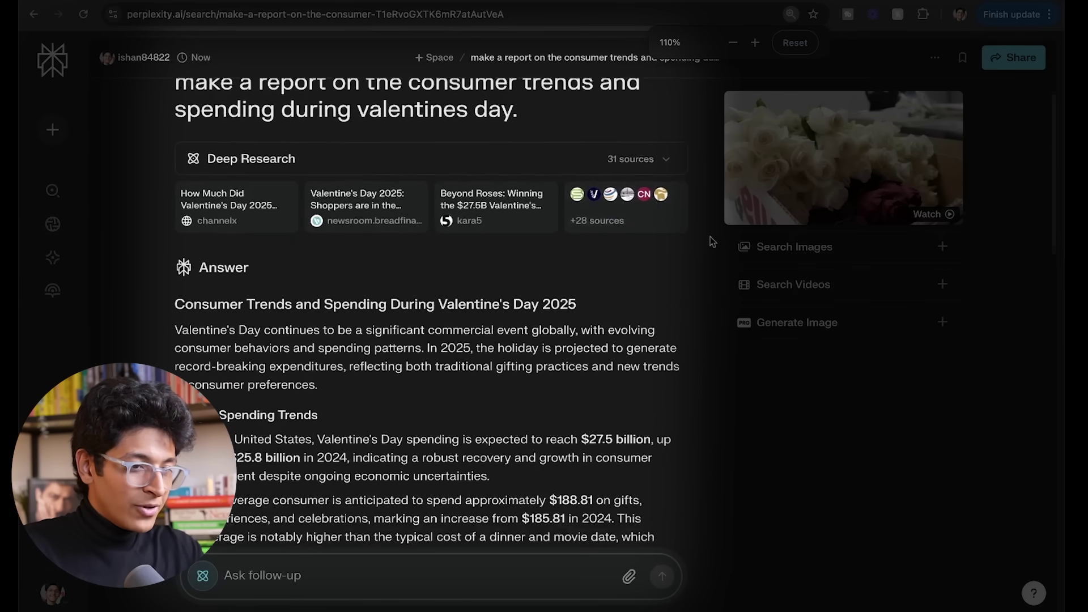
scroll(712, 242, "up", 5)
scroll(712, 242, "down", 20)
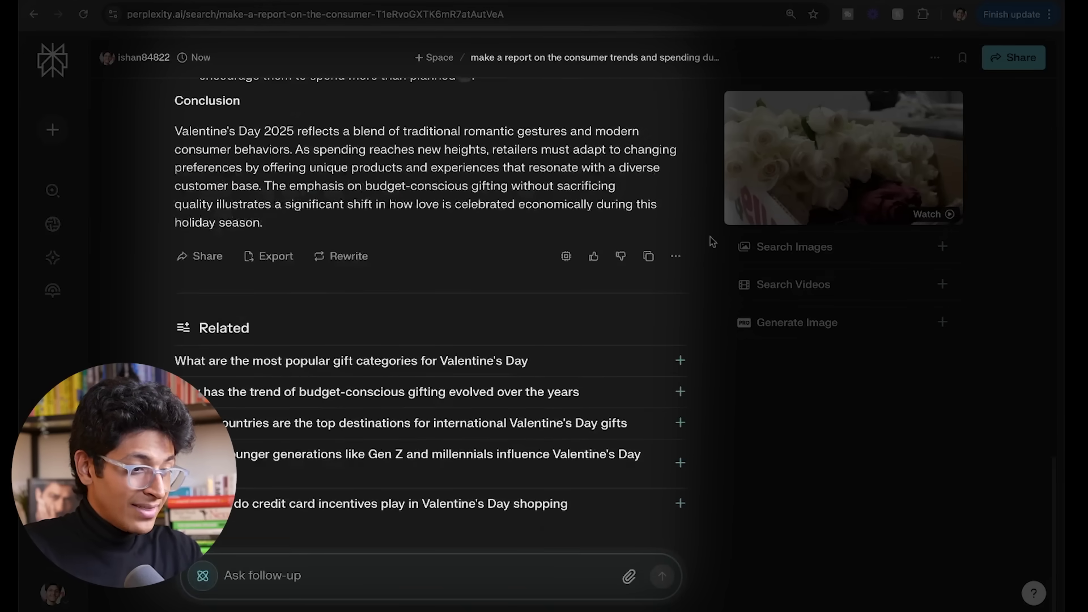
Step: Export the Valentine's Day report as a PDF and open the downloaded file
left_click(248, 260)
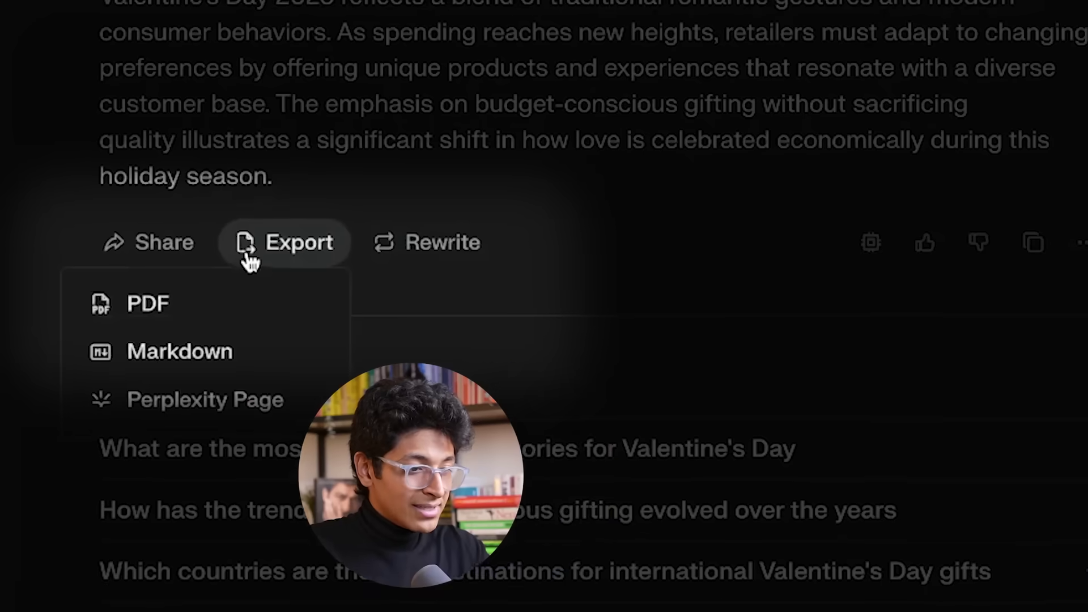
left_click(250, 318)
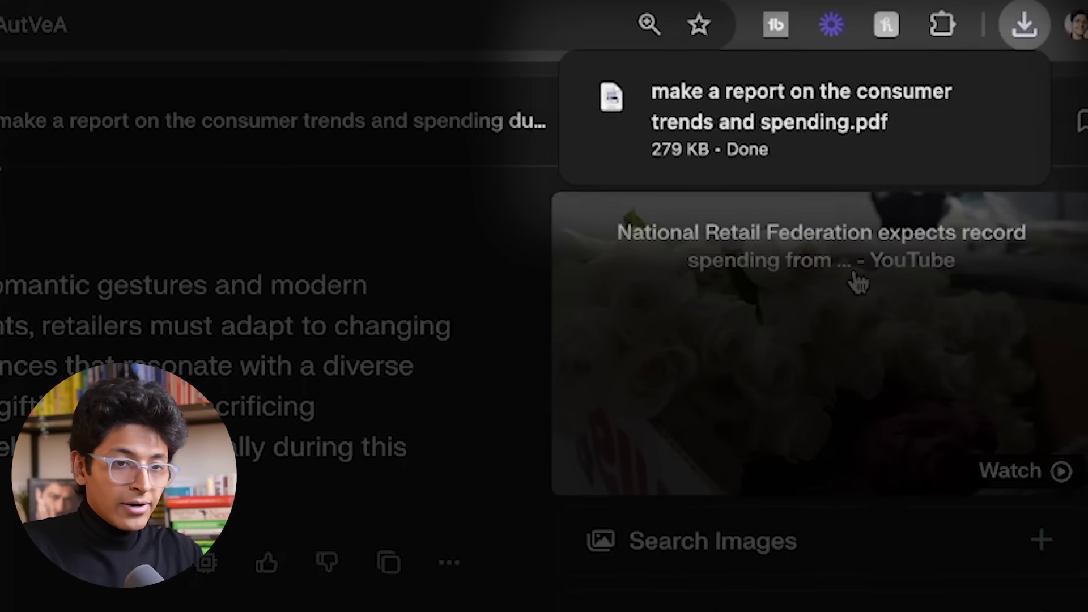
left_click(870, 55)
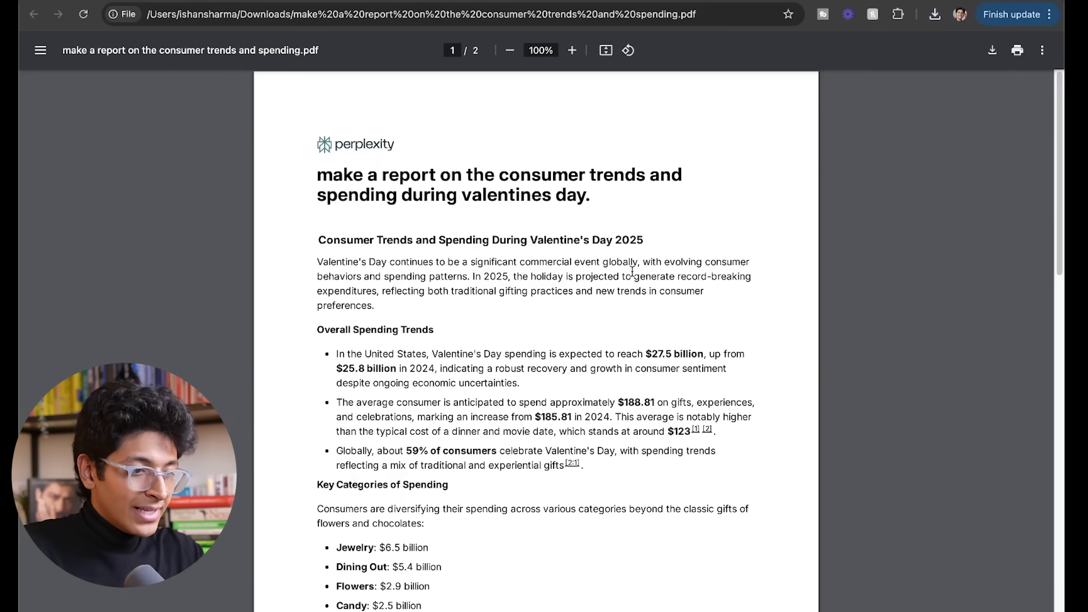
Step: Read the exported PDF, examining spending trends, key categories, demographics and shopping behavior at 183% zoom
scroll(633, 272, "down", 10)
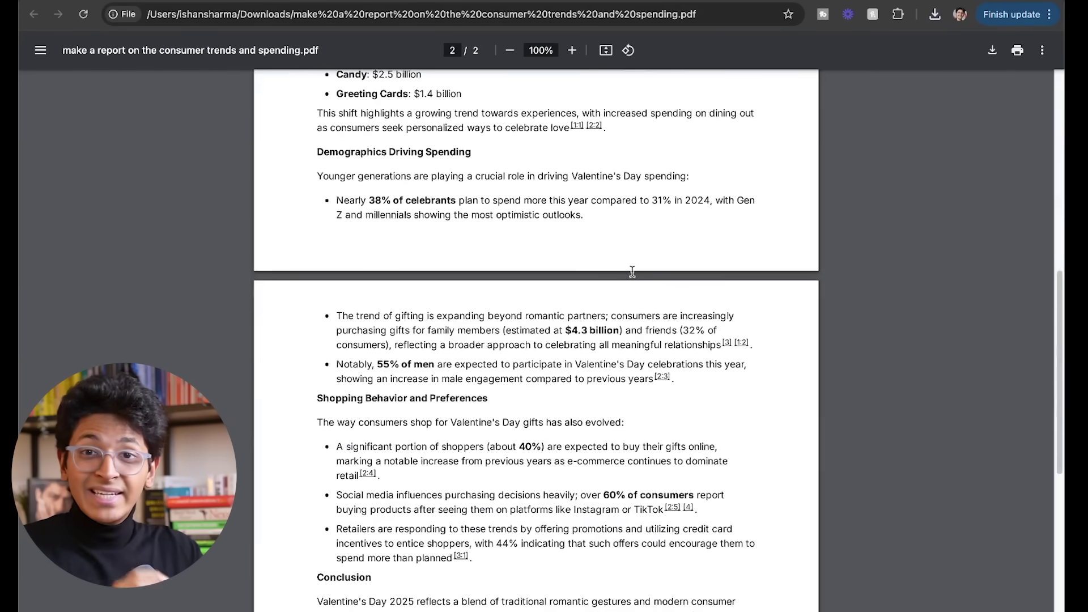
scroll(633, 272, "up", 12)
scroll(556, 213, "up", 5)
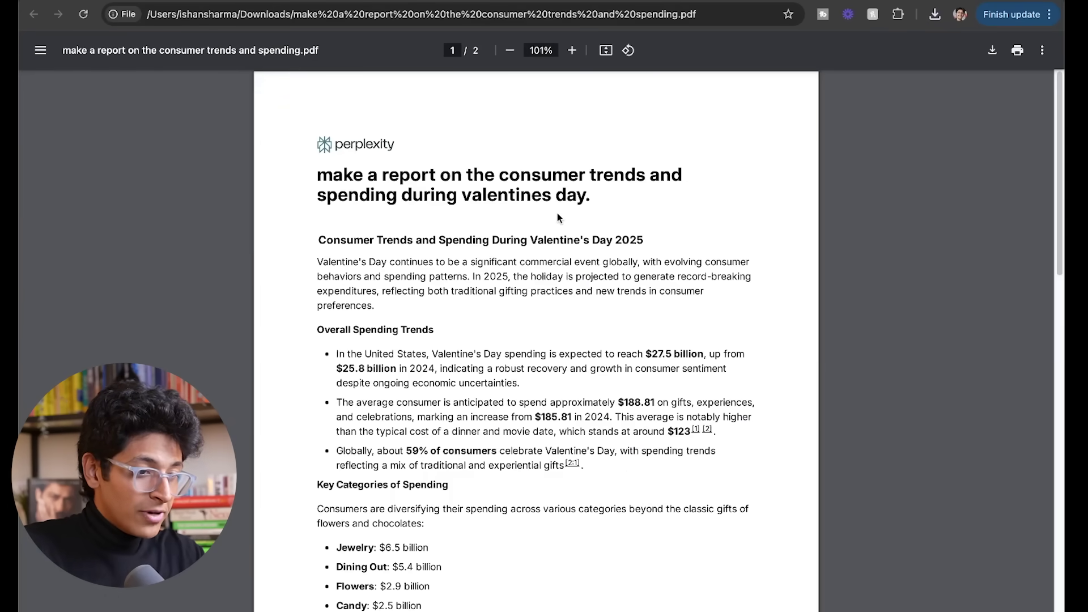
scroll(510, 218, "down", 2)
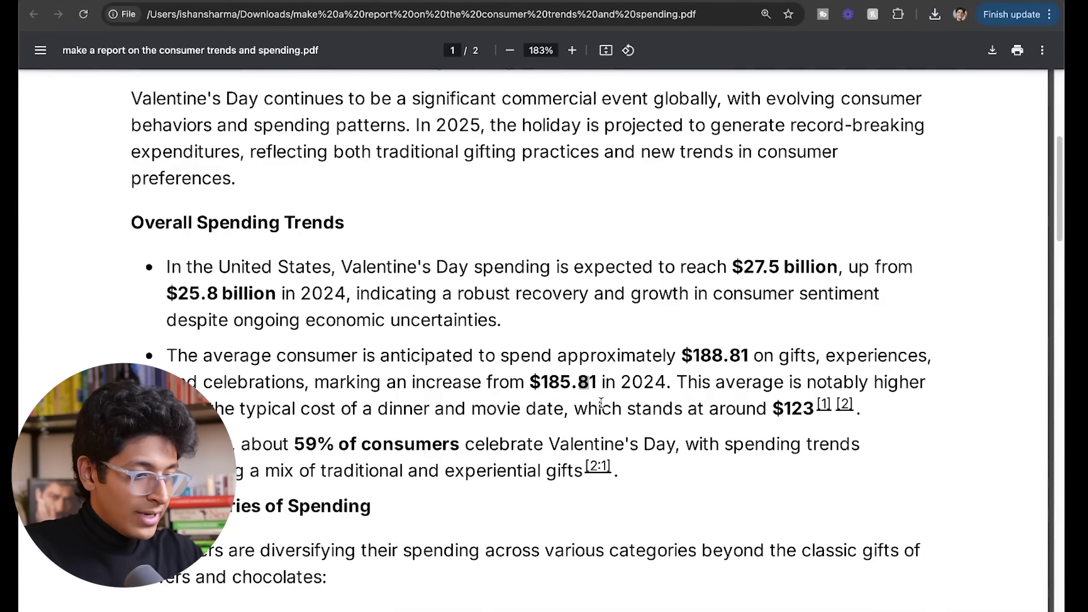
scroll(601, 403, "down", 7)
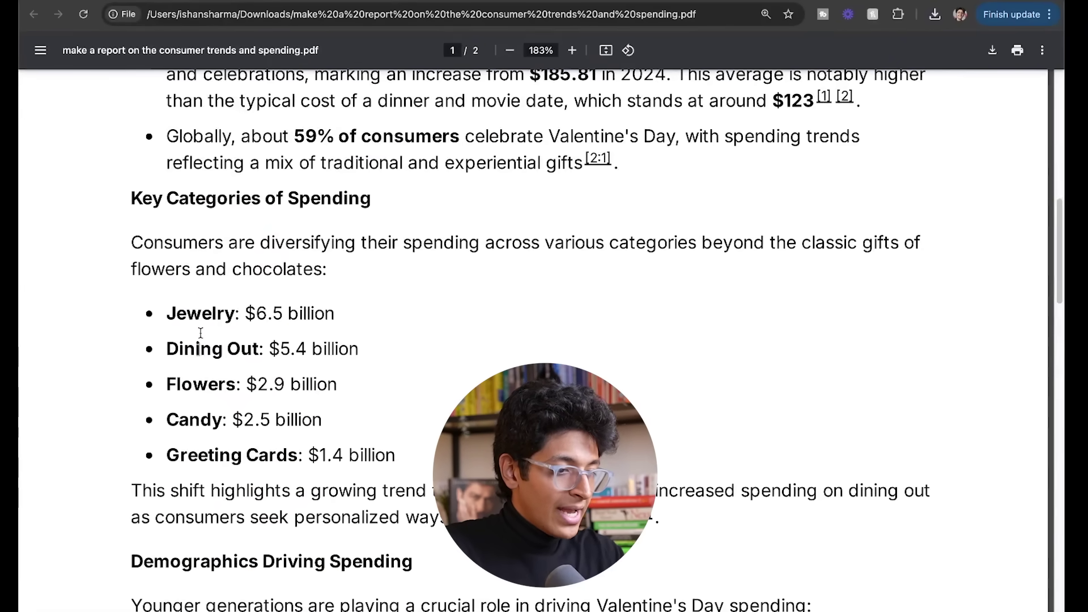
scroll(499, 414, "down", 10)
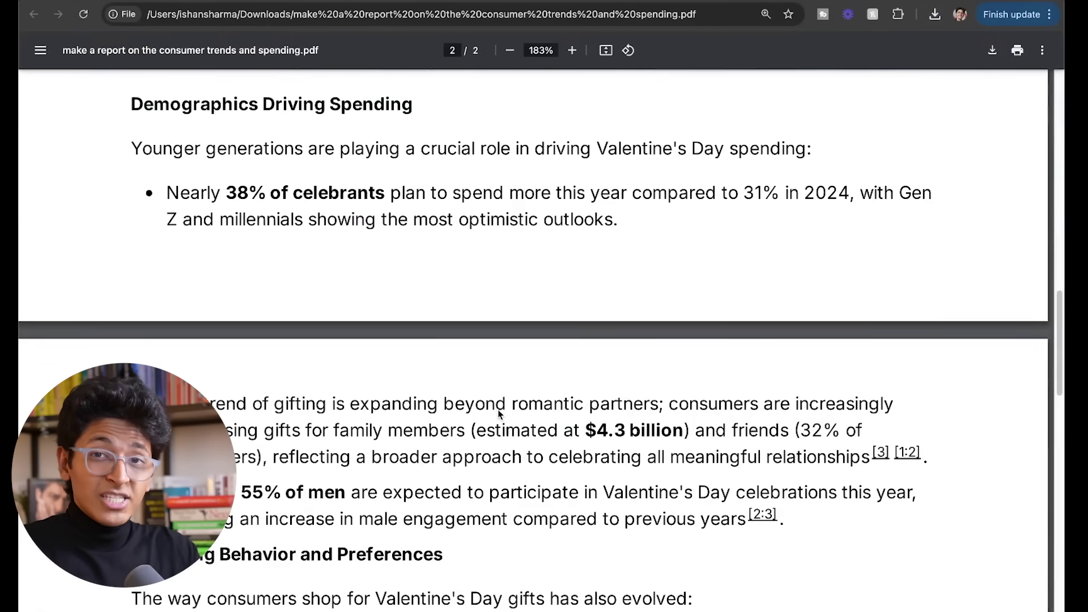
scroll(378, 273, "down", 1)
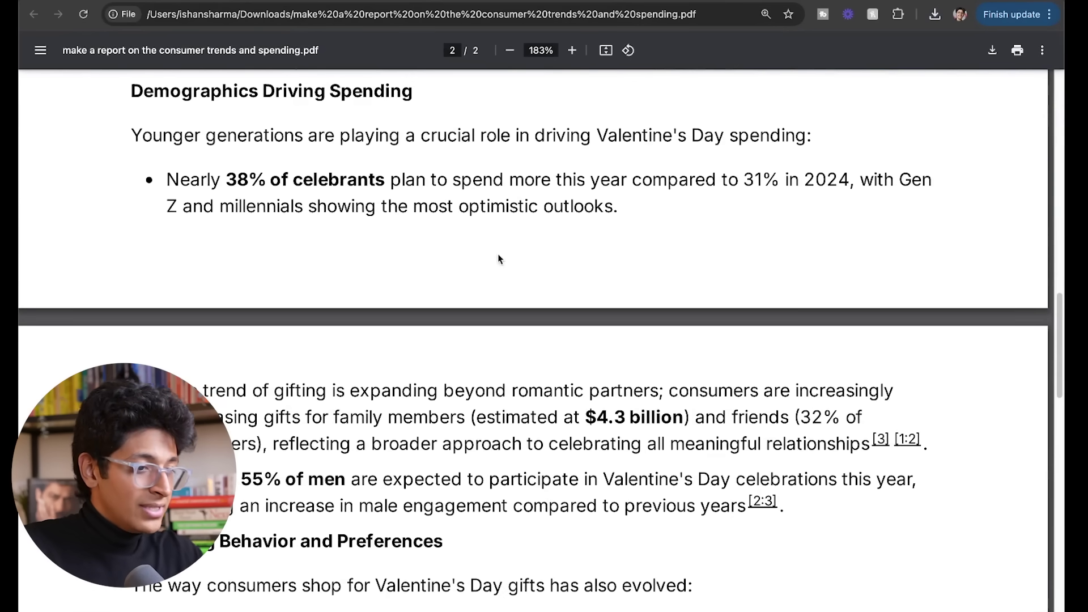
scroll(589, 228, "down", 8)
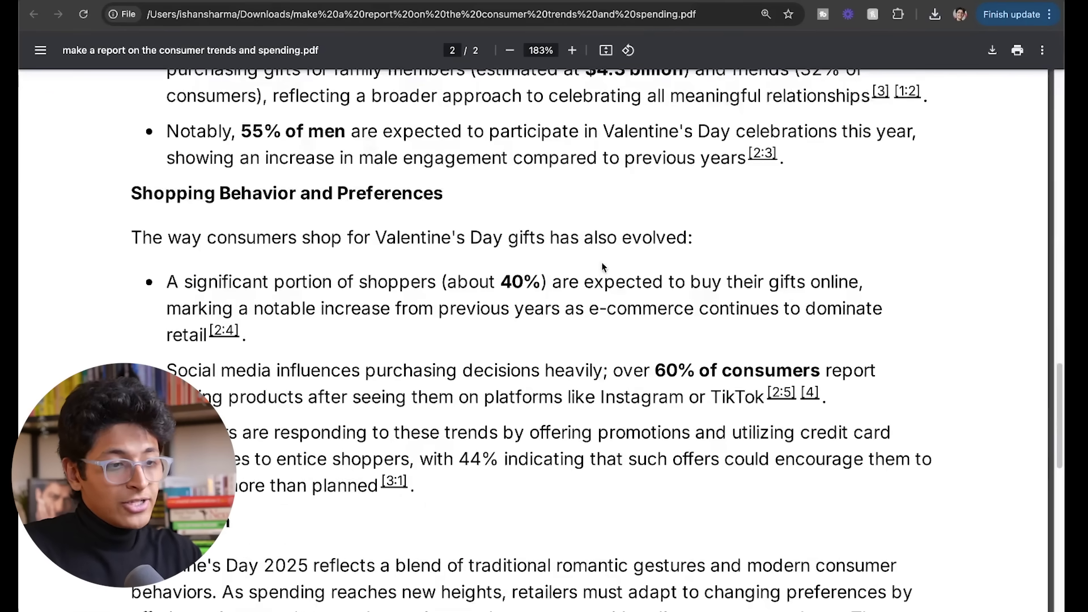
scroll(495, 213, "down", 2)
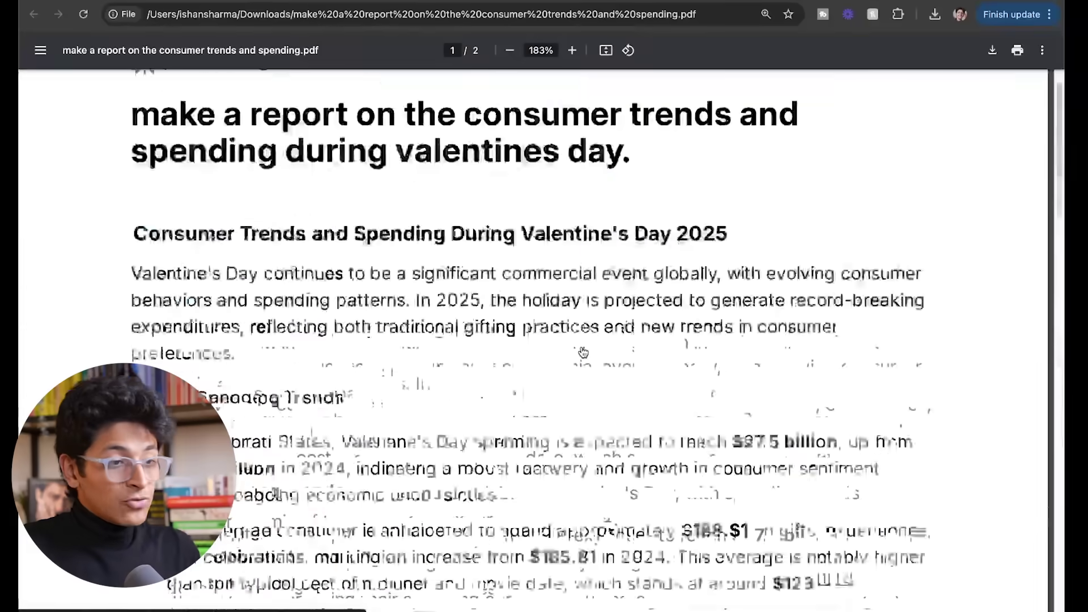
scroll(583, 353, "up", 3)
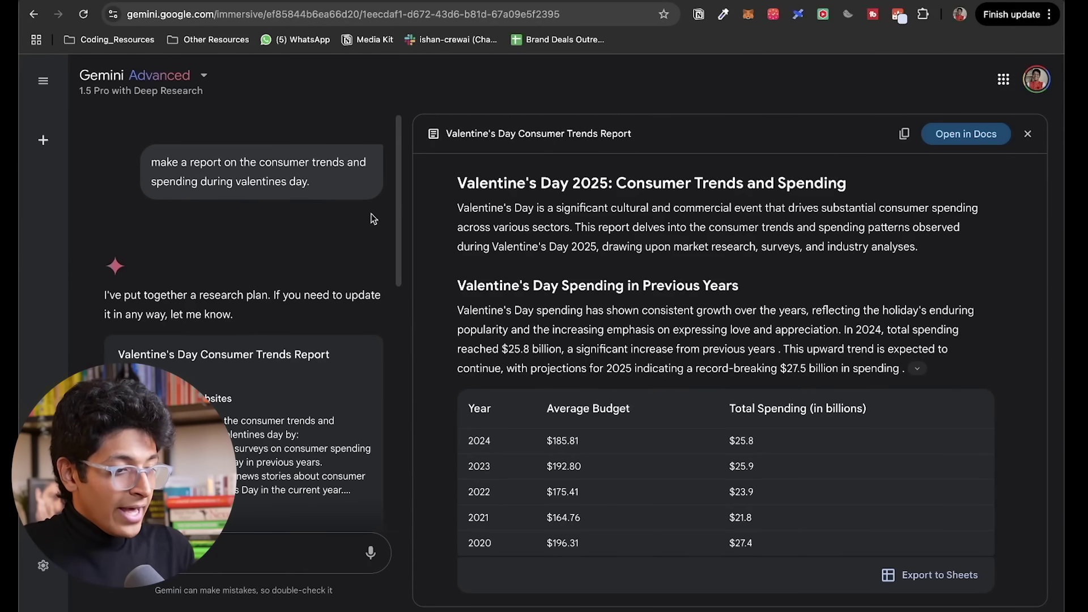
Step: Switch to the Gemini Deep Research chat and review its full research plan for the Valentine's Day report, expanding all planned steps
scroll(372, 219, "down", 3)
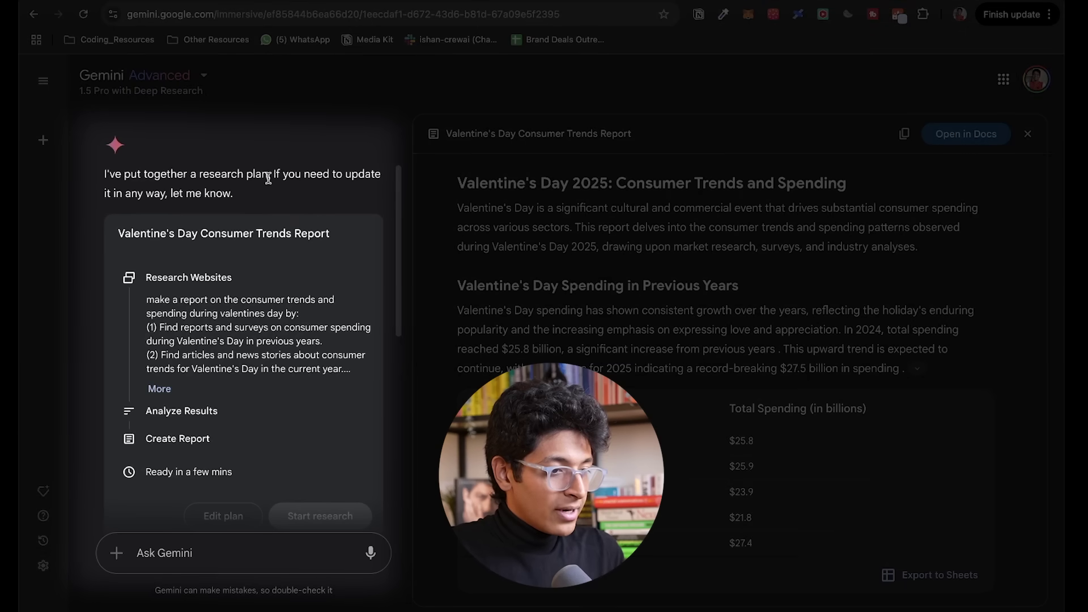
scroll(355, 181, "down", 2)
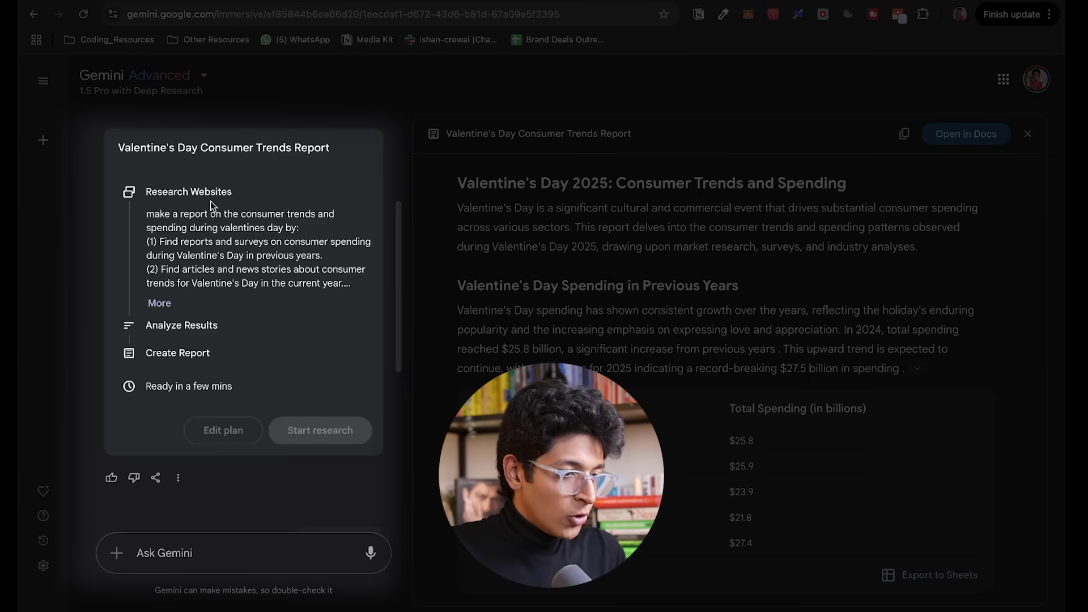
left_click(159, 304)
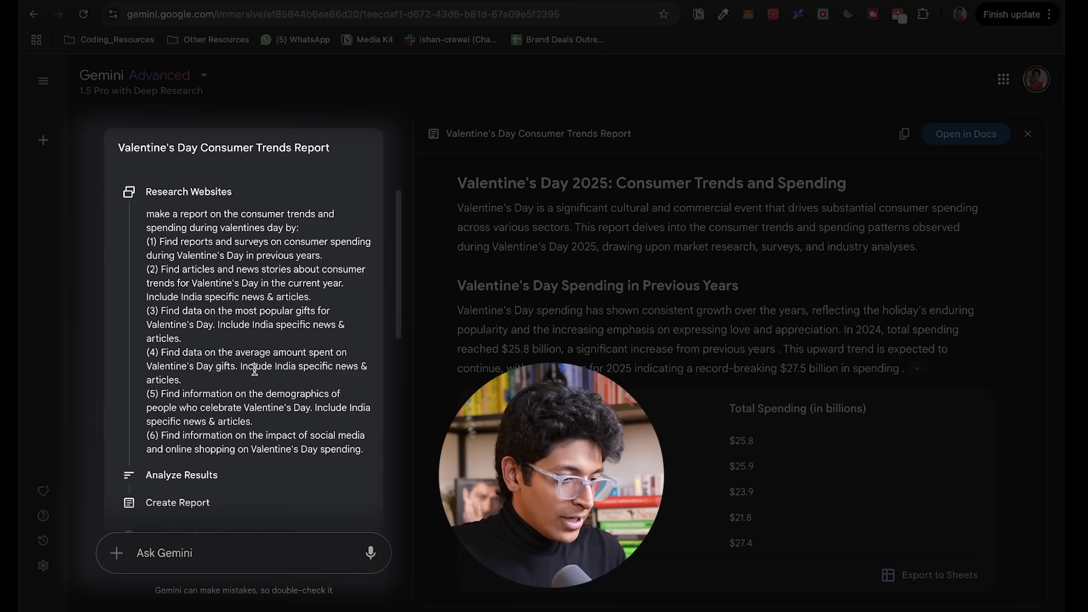
scroll(254, 371, "down", 3)
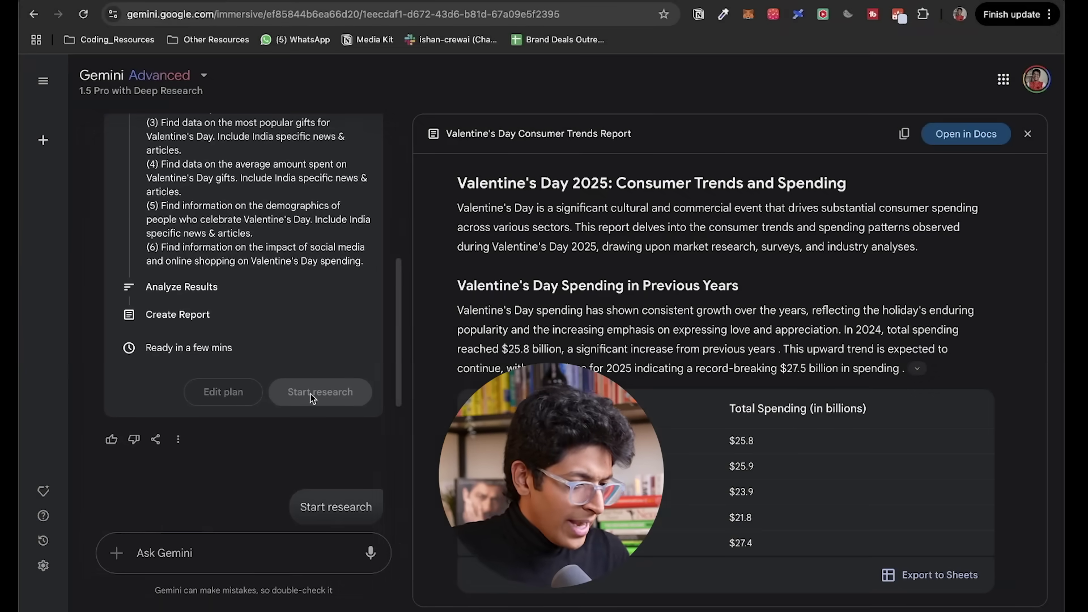
scroll(310, 393, "down", 3)
scroll(316, 450, "down", 2)
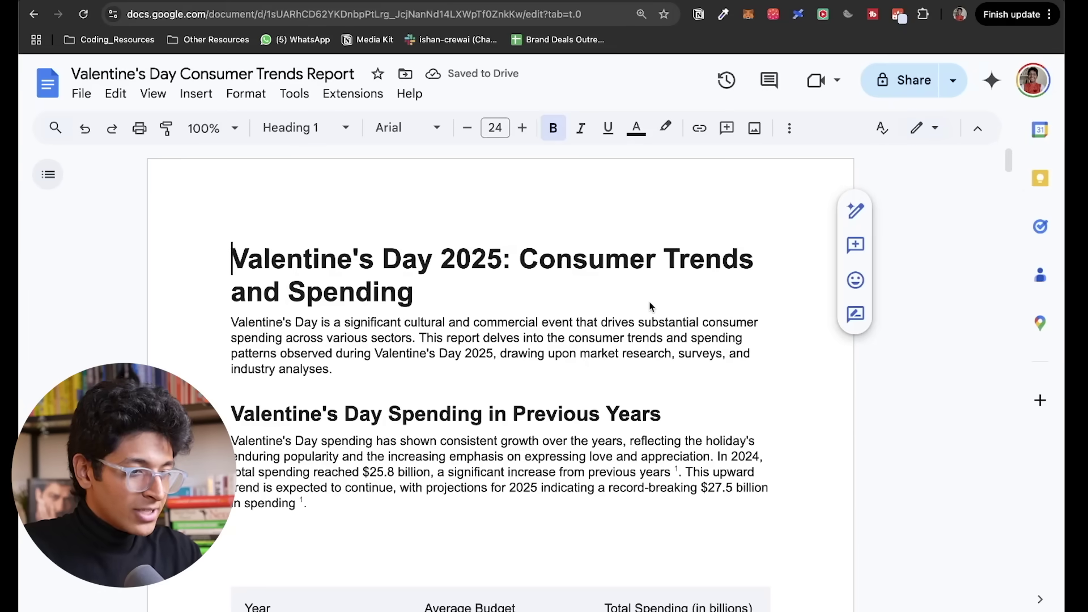
Step: Switch to the Google Docs version of the Valentine's Day Consumer Trends Report and check its word count
scroll(875, 460, "down", 4)
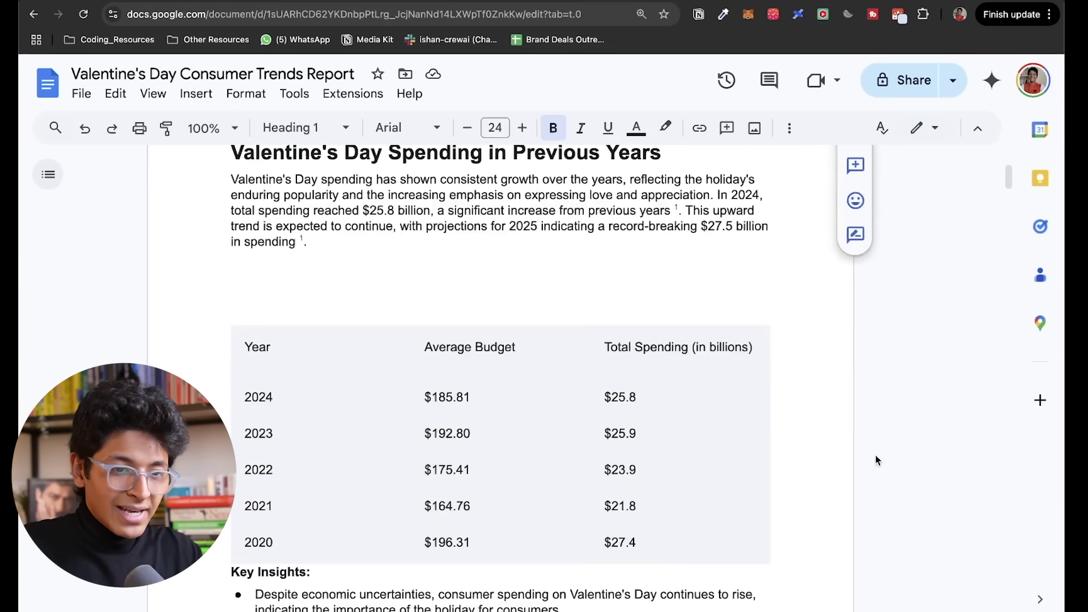
scroll(486, 201, "up", 4)
left_click(294, 94)
left_click(318, 149)
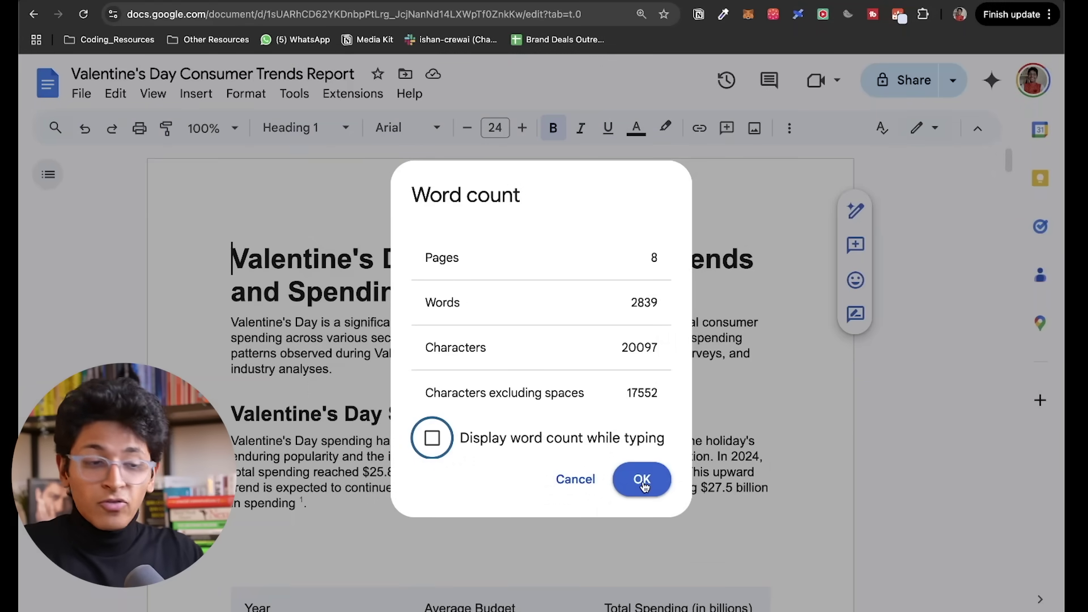
left_click(642, 481)
Step: Examine the yearly spending table, Key Trends and India-Specific Trends in the report, highlighting the passages being read
scroll(663, 413, "down", 3)
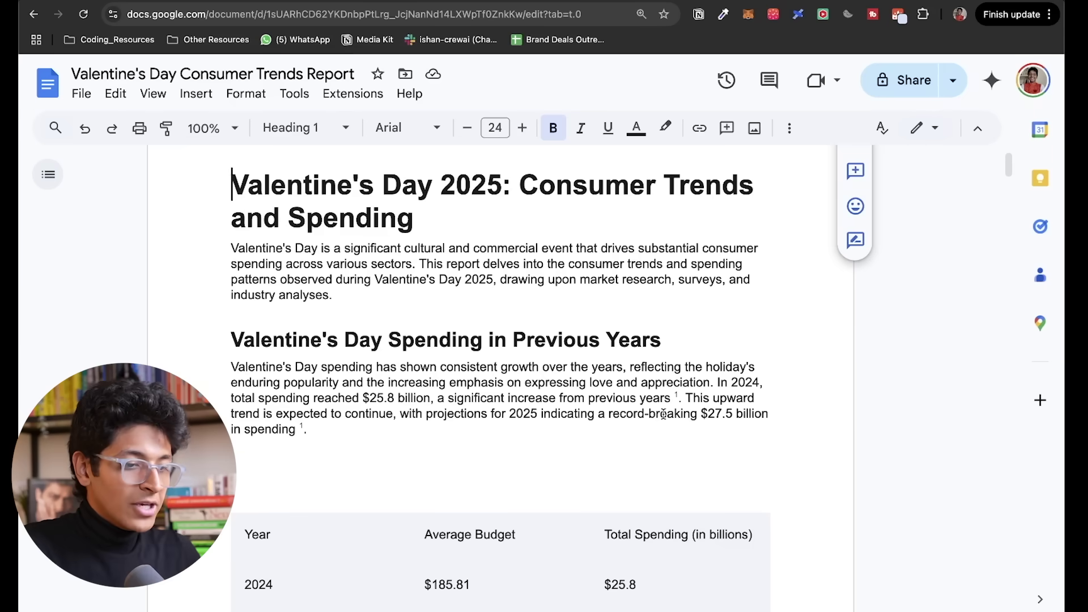
scroll(663, 414, "down", 5)
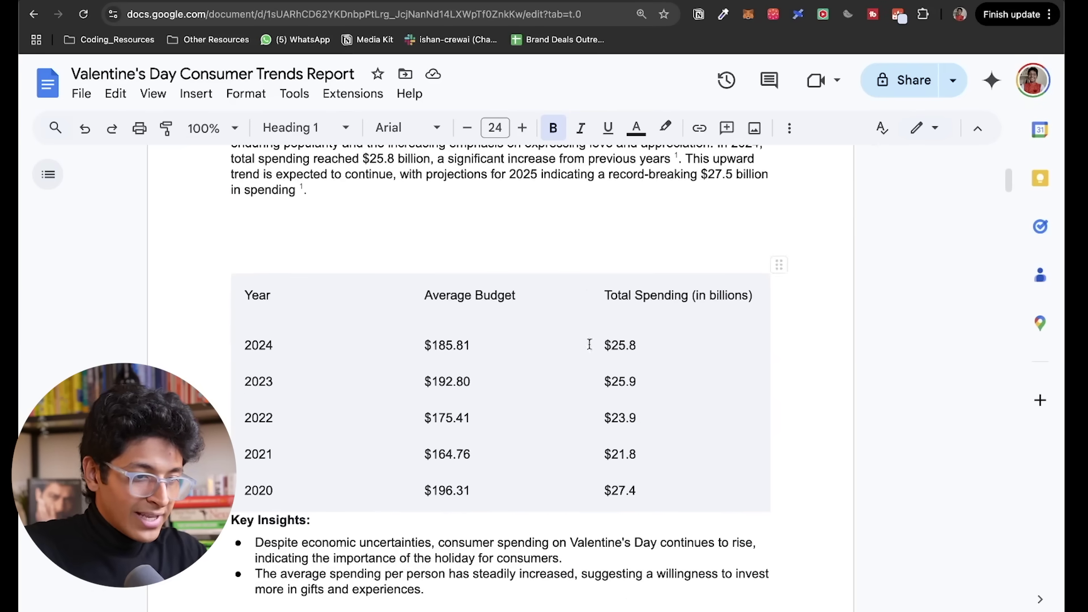
scroll(621, 361, "down", 10)
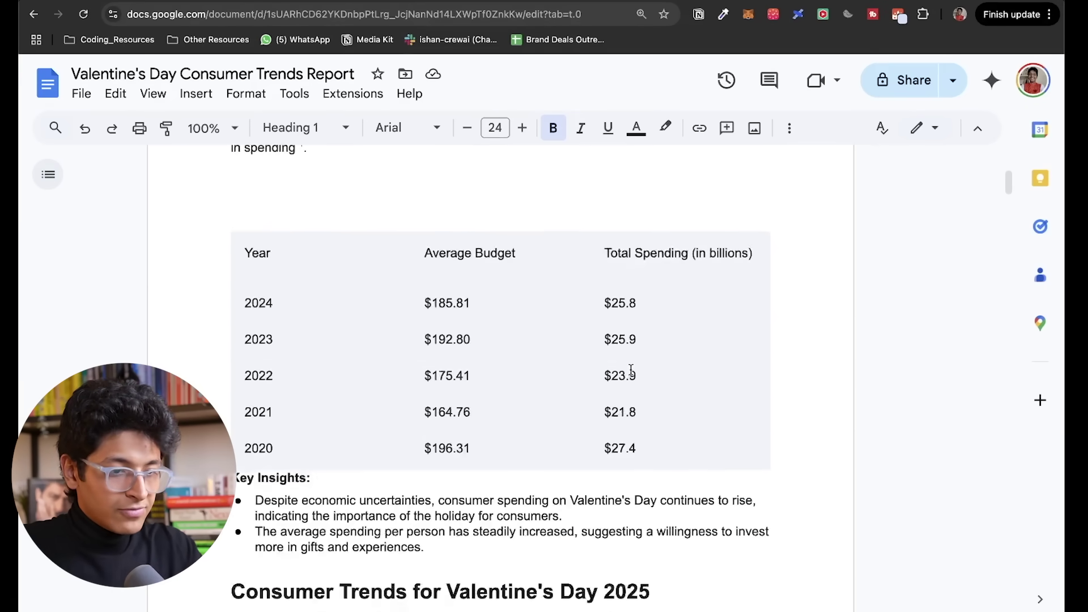
scroll(631, 369, "down", 5)
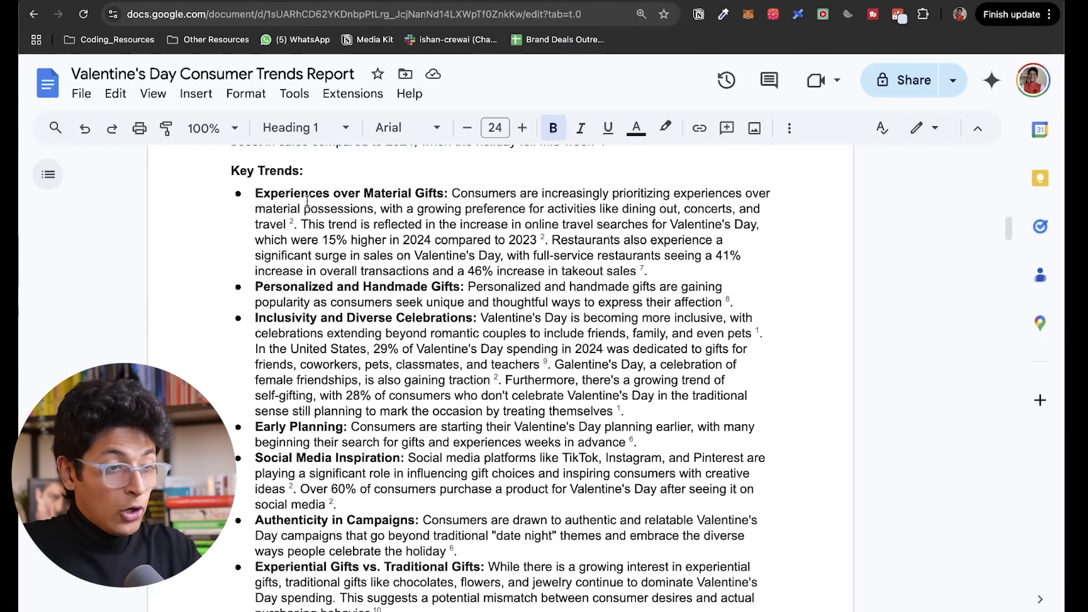
left_click_drag(307, 199, 408, 333)
left_click(580, 381)
scroll(580, 385, "down", 6)
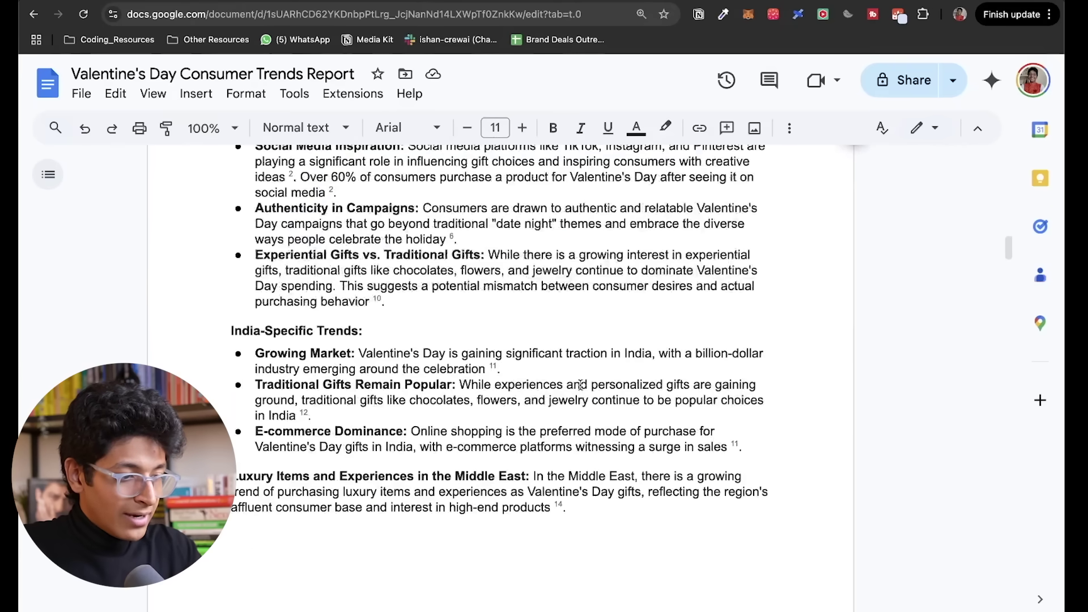
left_click_drag(231, 331, 312, 417)
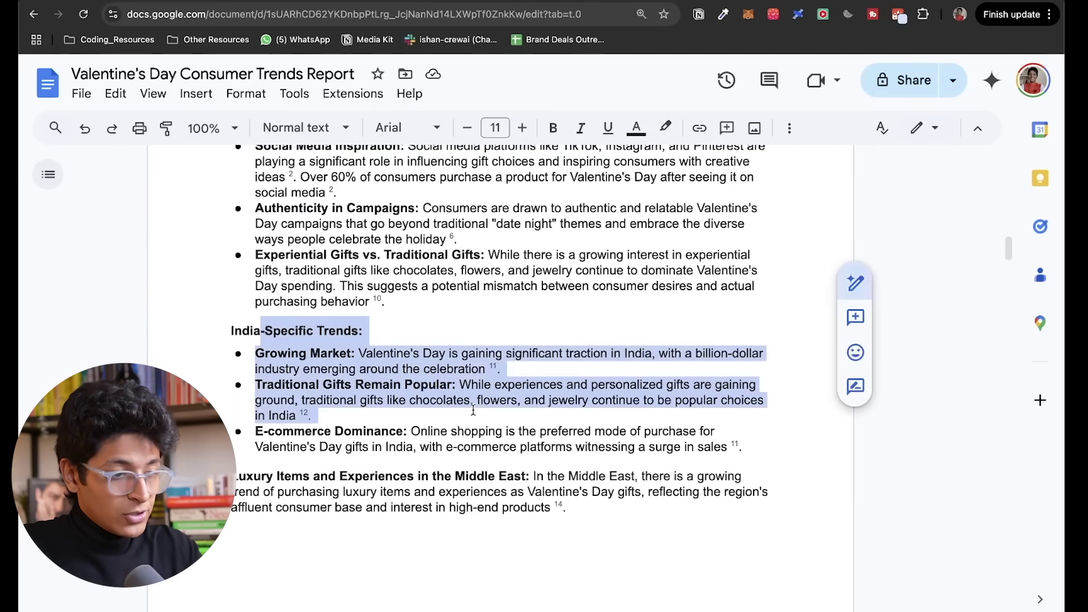
Step: Examine the report's India-Specific Trends, Key Insights and Most Popular Valentine's Day Gifts sections, highlighting the passages being read
left_click(558, 431)
scroll(558, 431, "down", 2)
scroll(558, 439, "down", 5)
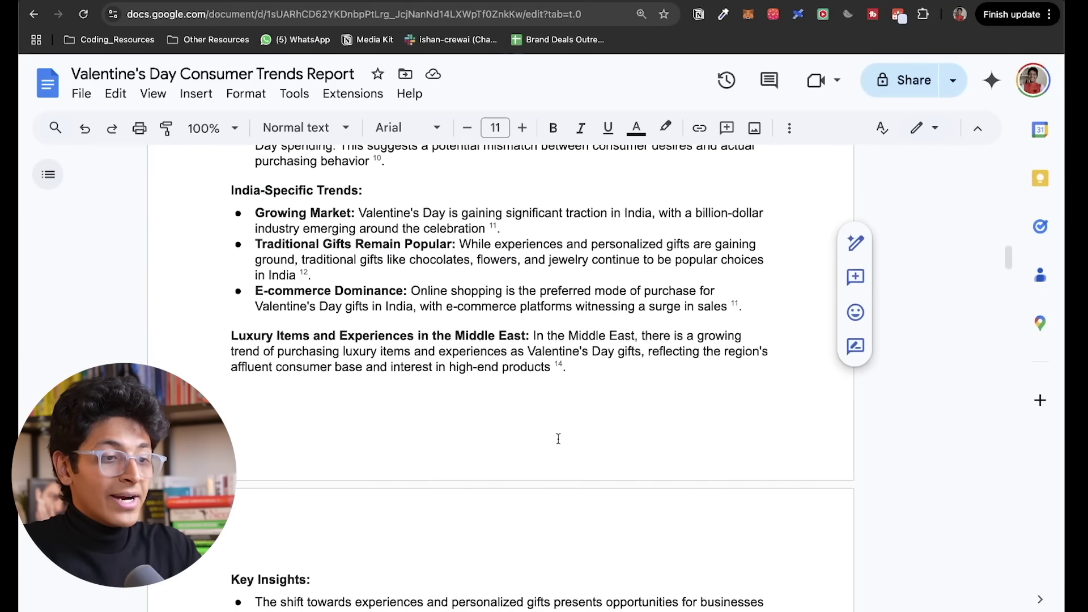
scroll(558, 438, "down", 4)
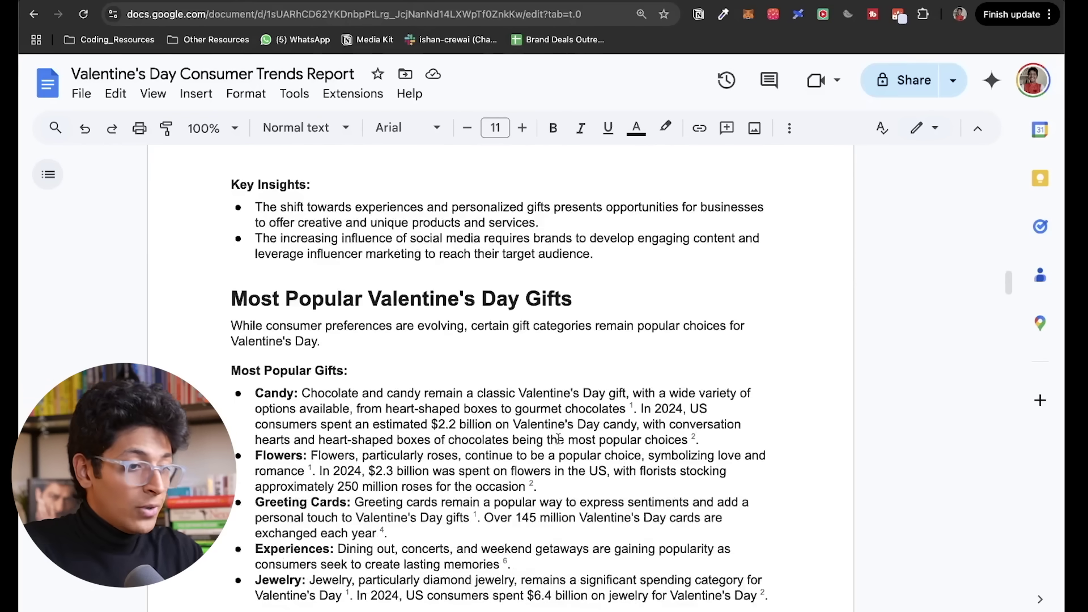
left_click_drag(290, 300, 573, 300)
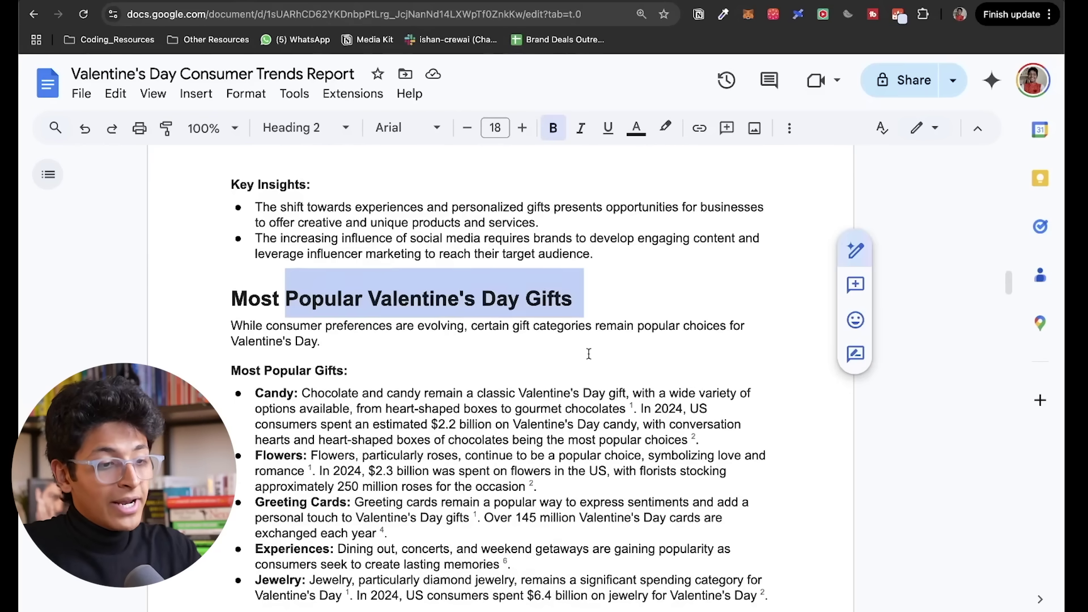
left_click(587, 352)
scroll(589, 354, "down", 3)
left_click_drag(259, 231, 366, 265)
left_click_drag(318, 308, 382, 348)
scroll(418, 391, "down", 3)
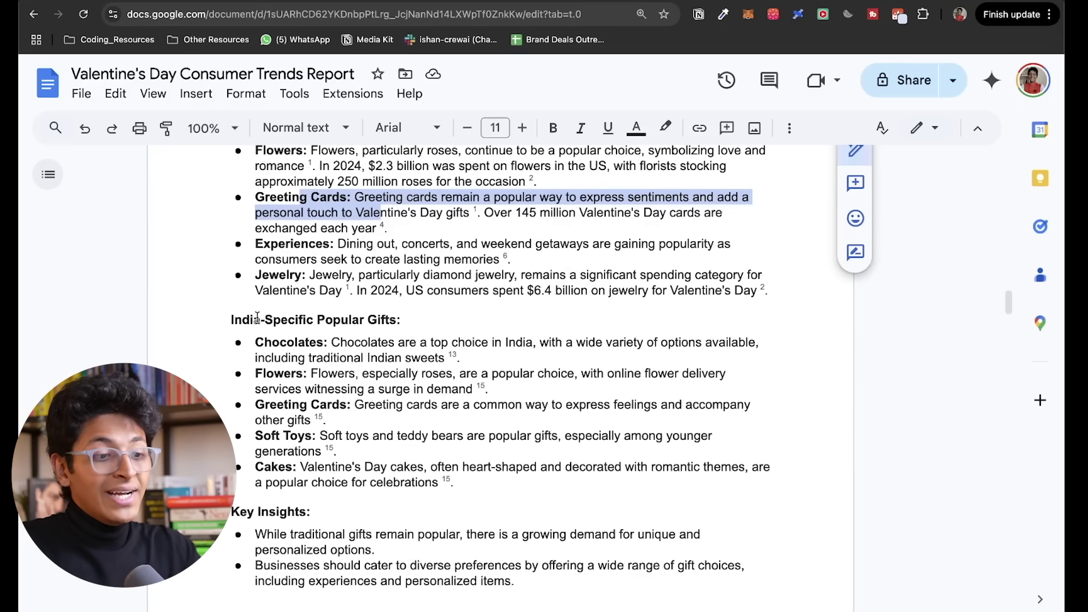
left_click(455, 373)
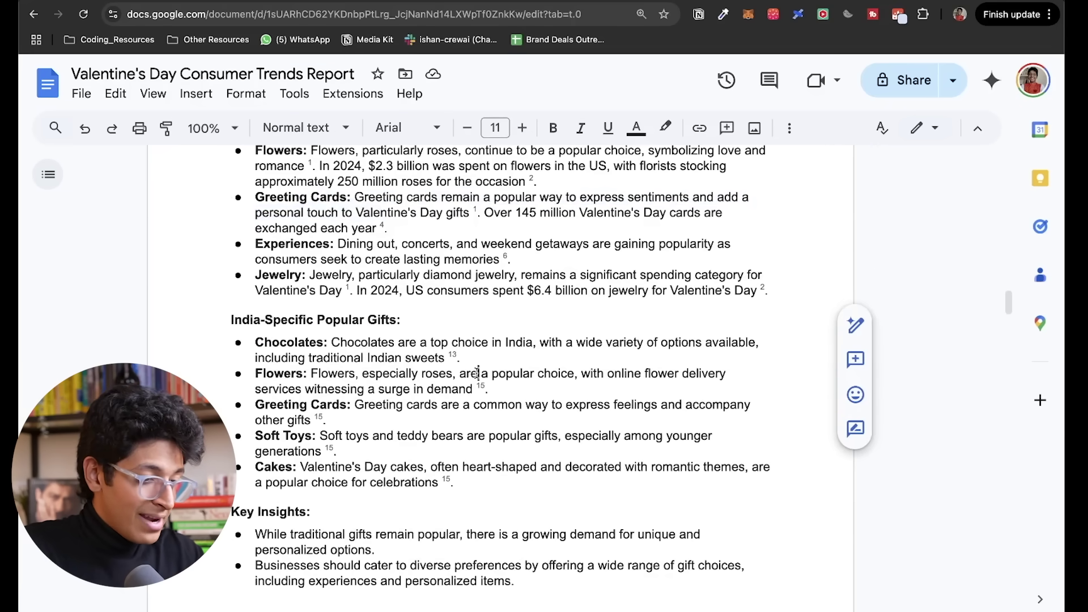
type(",")
scroll(361, 270, "down", 2)
left_click_drag(257, 238, 324, 283)
Step: Read the average gift spending and demographics sections, look through the cited sources and return towards the start of the report
scroll(403, 351, "down", 7)
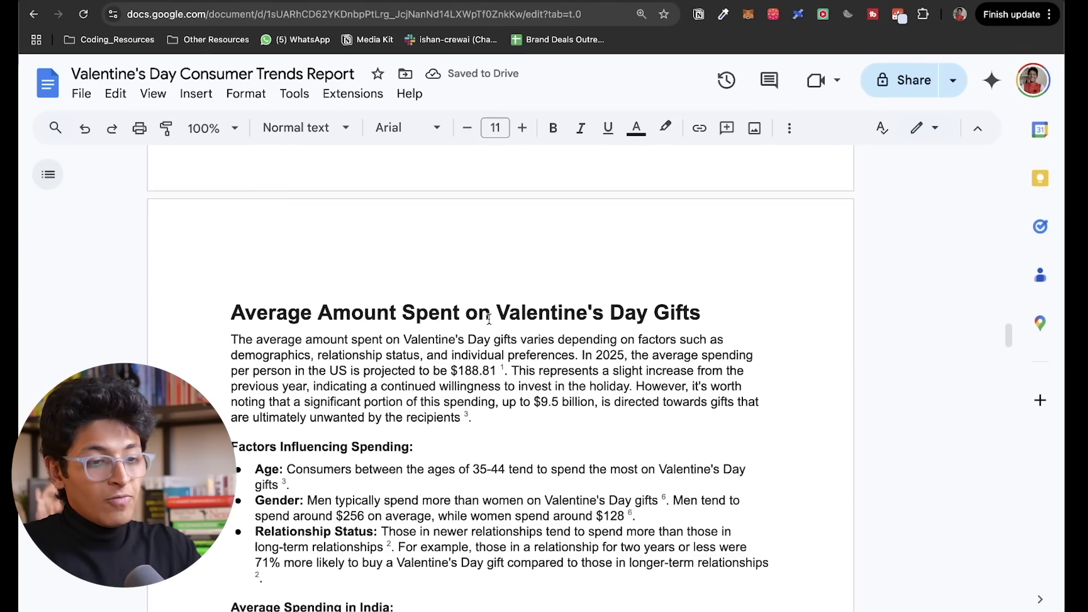
scroll(488, 319, "down", 8)
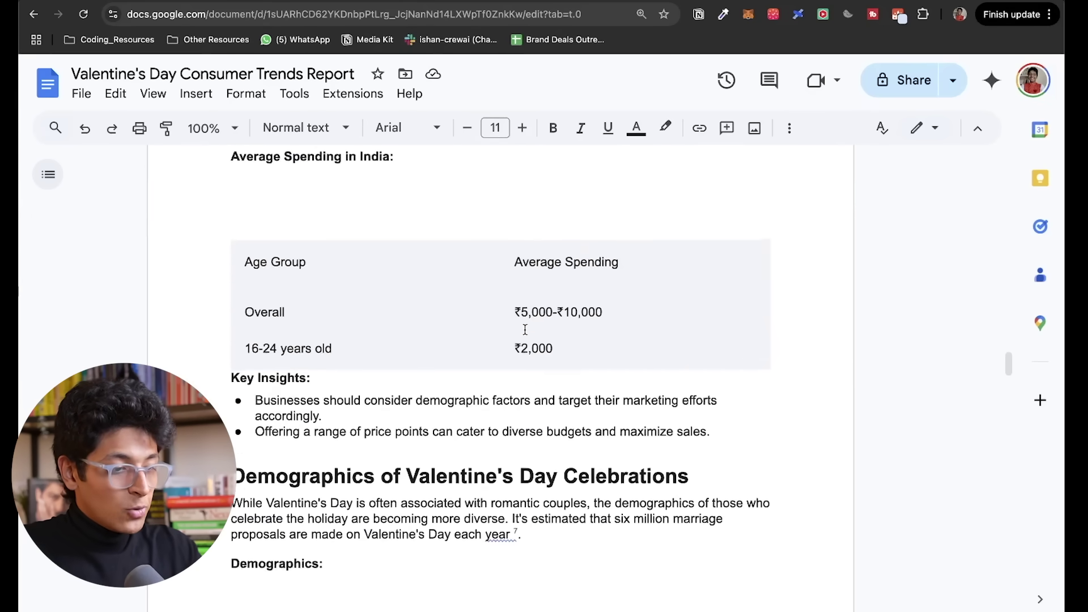
scroll(525, 330, "down", 3)
scroll(559, 356, "down", 10)
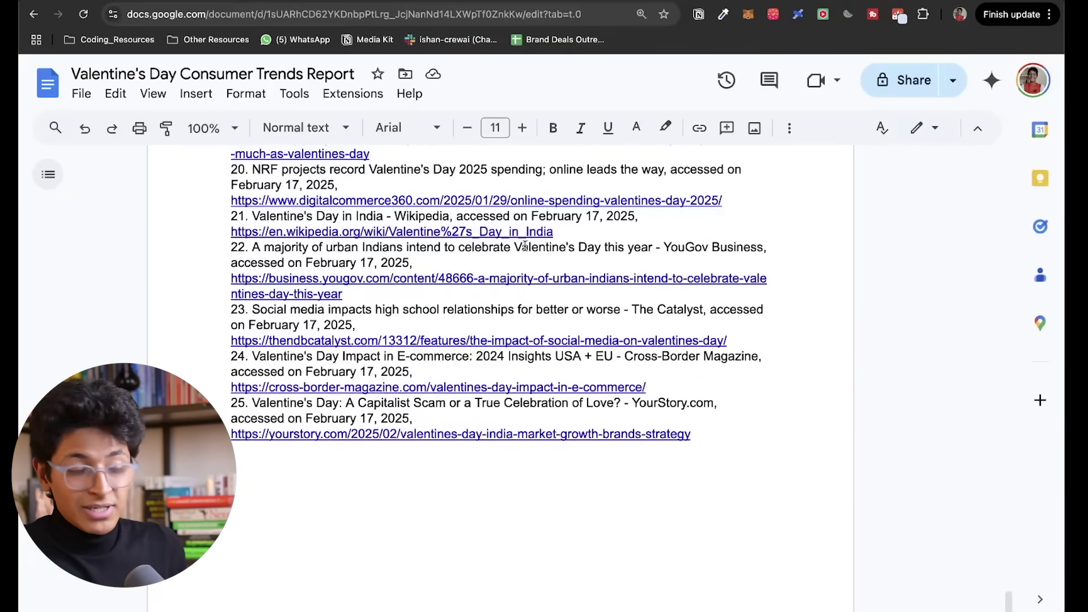
scroll(525, 246, "up", 20)
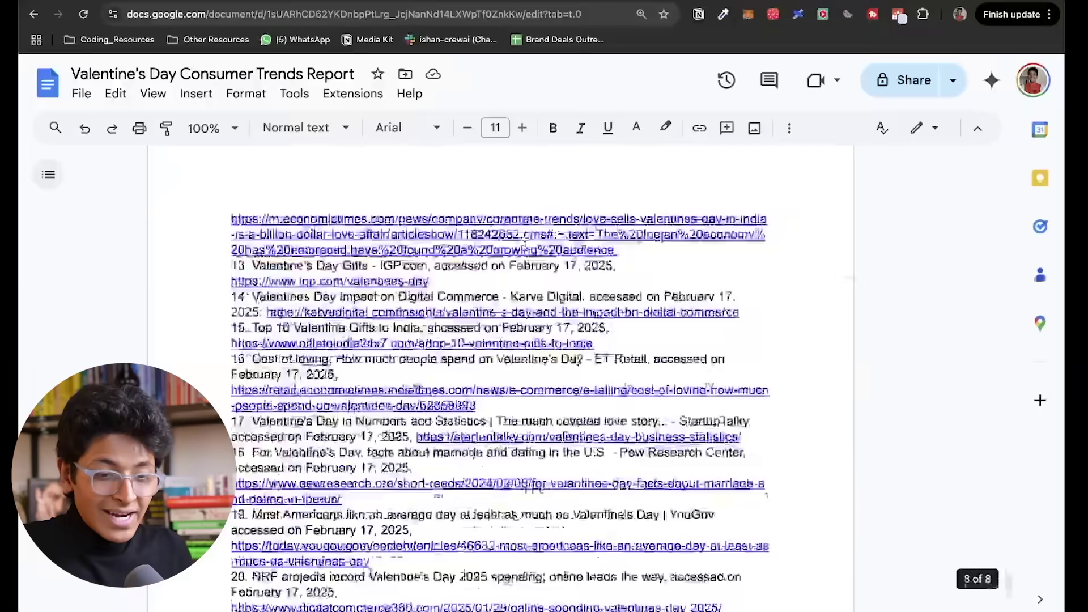
scroll(524, 246, "up", 20)
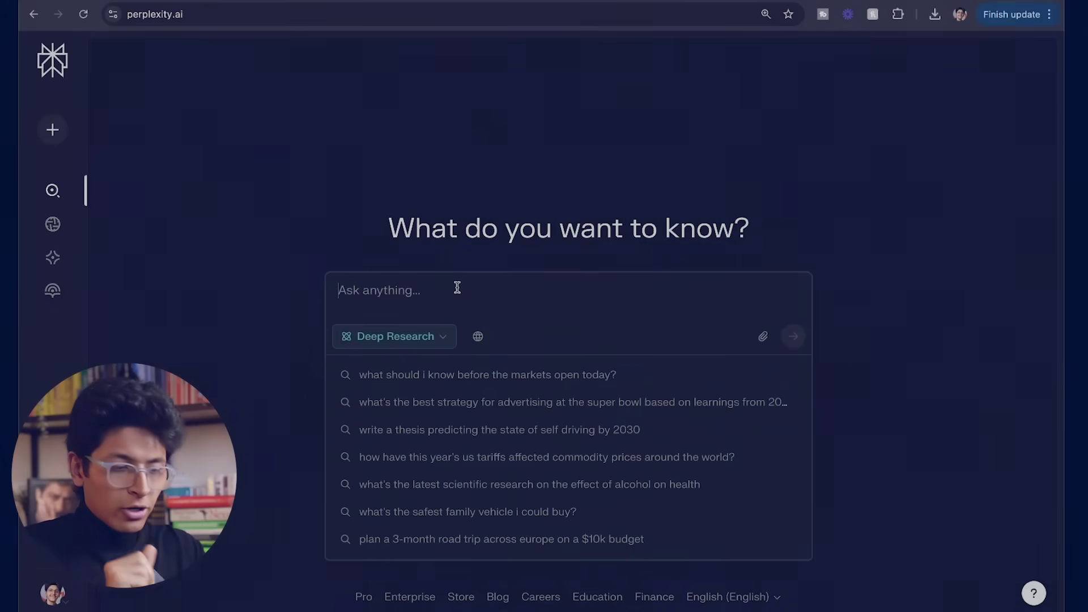
Step: Ask Perplexity Deep Research for a fundamental analysis of Apple stock and an in-depth report on investing viability for a high-risk 23-year-old investor
type("do a fundamental analysis of apple stock anfd")
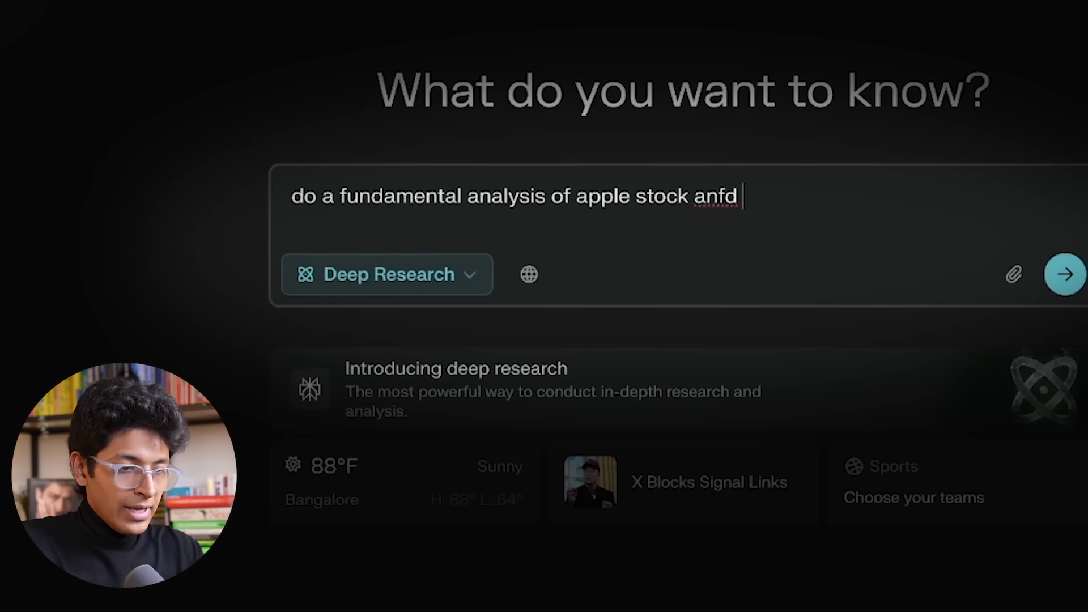
key("BackSpace")
key("BackSpace")
key("BackSpace")
type("d create an in depth report about the viability of investing in apple if i am a high risk 23 year old inves")
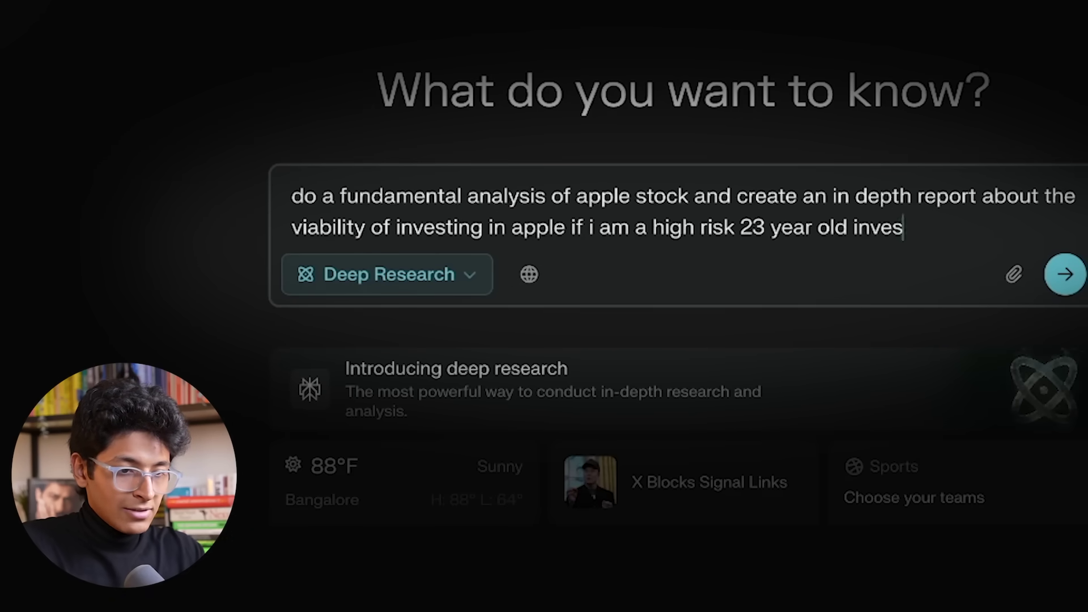
type("tor")
key("Return")
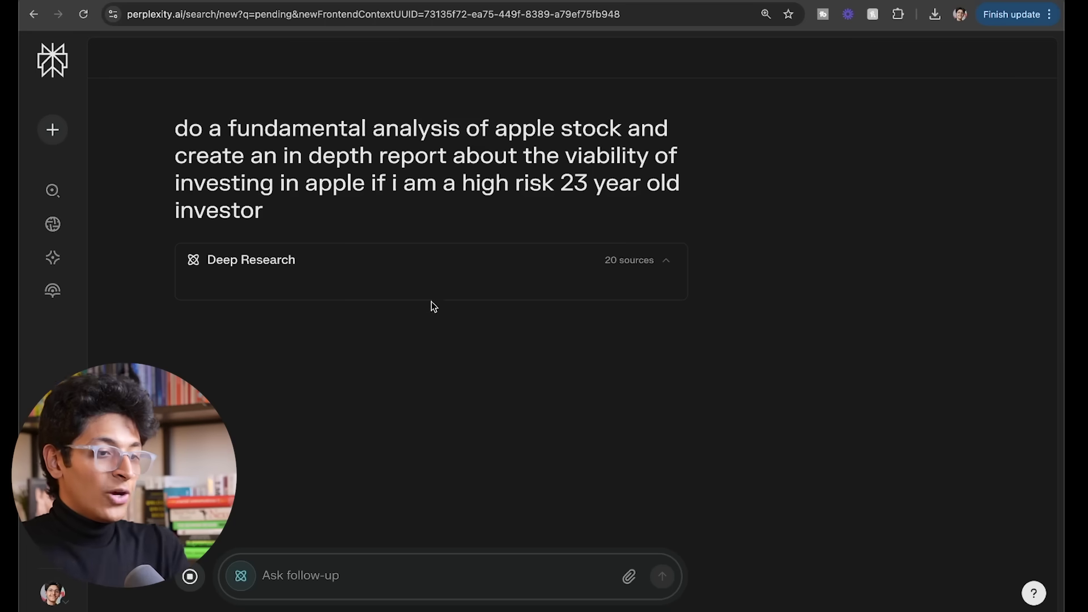
Step: Copy the Apple stock prompt from Perplexity and submit it in a new Gemini chat using 1.5 Pro with Deep Research
left_click_drag(271, 222, 184, 138)
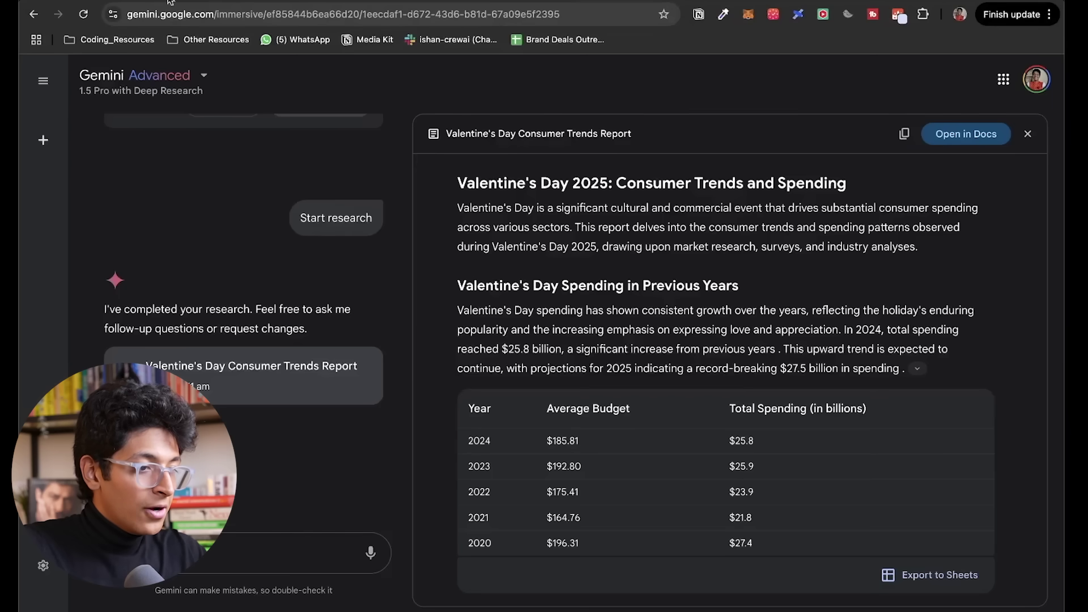
scroll(107, 179, "up", 10)
left_click(48, 143)
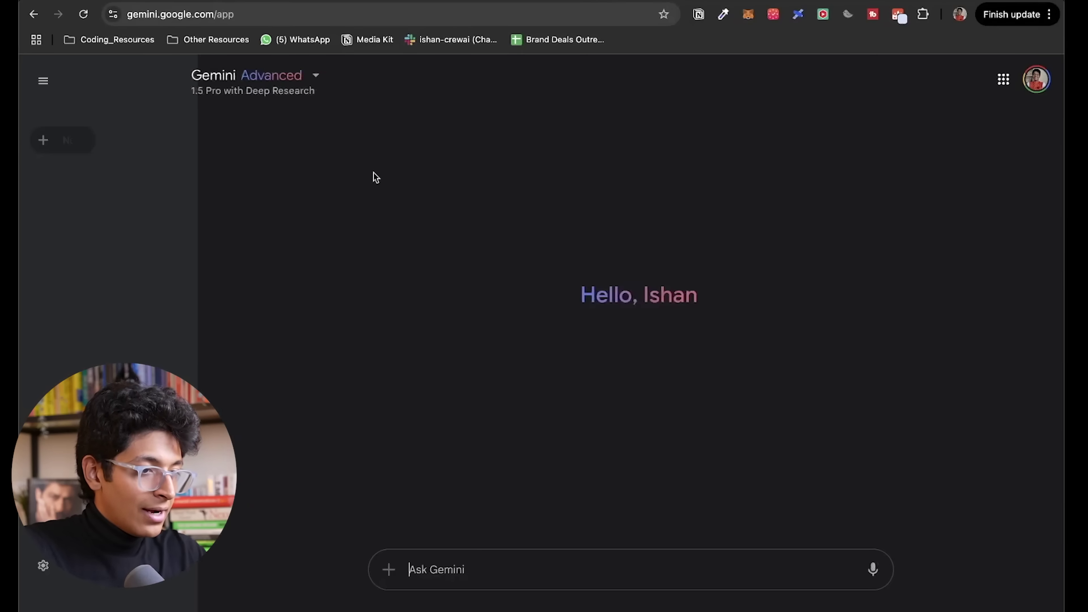
left_click(205, 93)
left_click(491, 135)
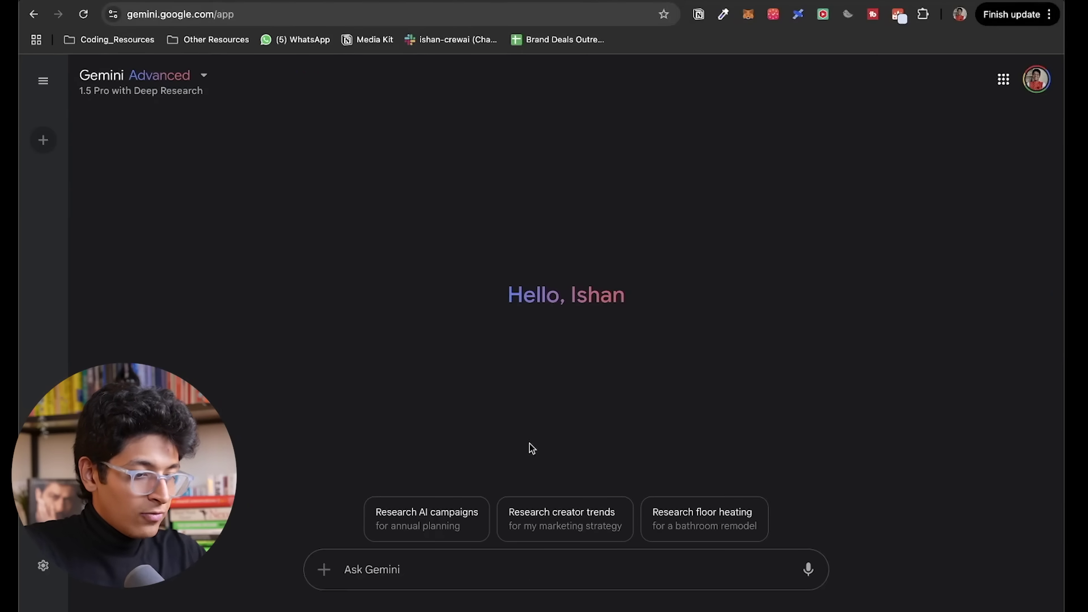
left_click(525, 578)
type("do a fundamental analysis of apple stock and create an in depth report about the viability of investing in apple if i am a high risk 23 year old investor")
key("Return")
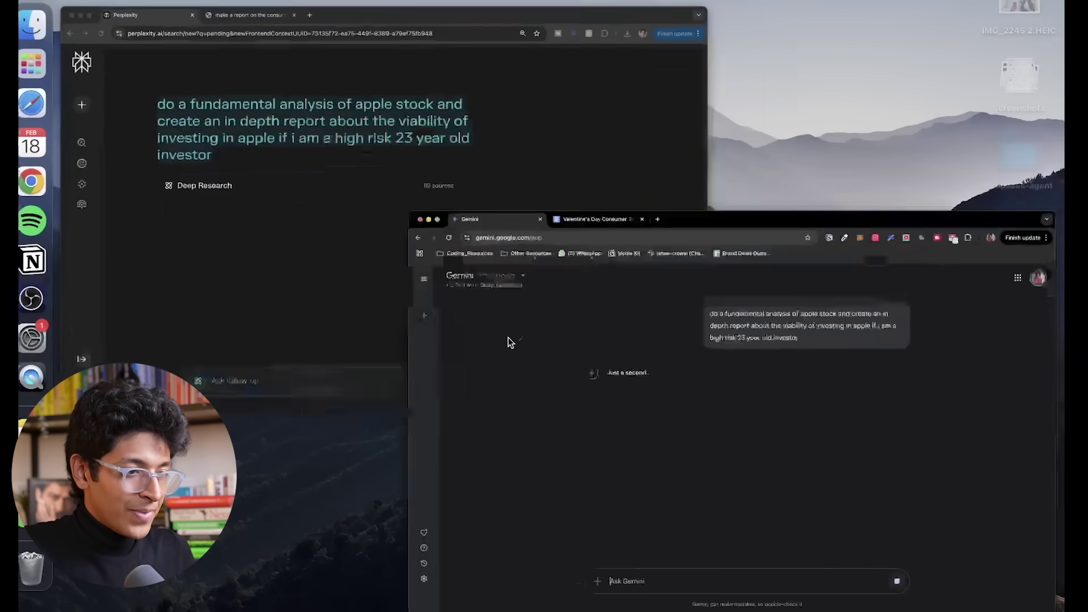
Step: Expand the full research plan for Gemini's Apple Stock: Investment Viability Report and start the research
left_click(413, 224)
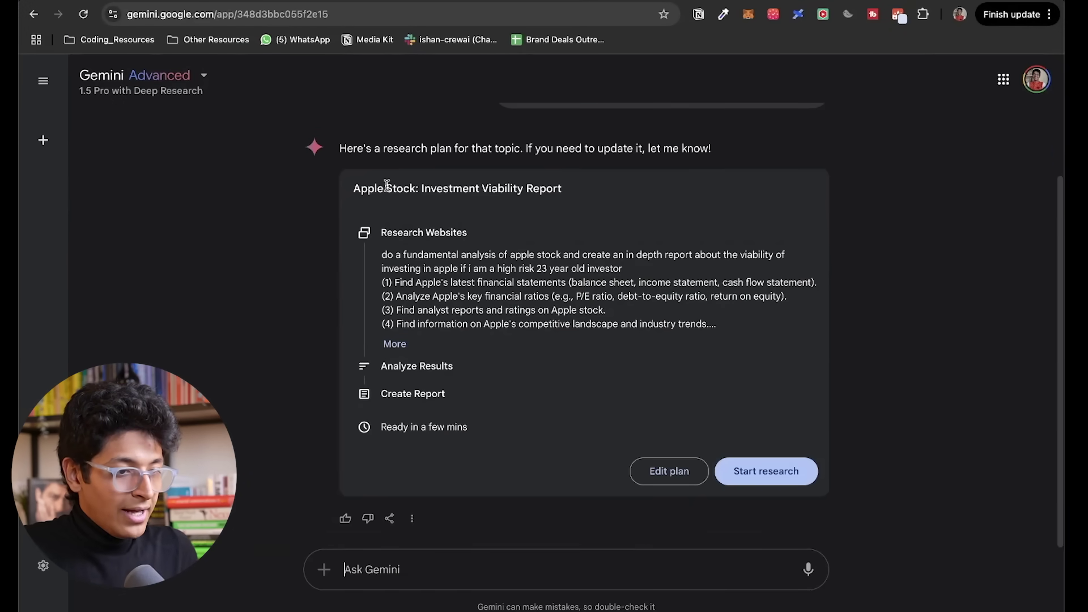
left_click(393, 345)
scroll(510, 333, "up", 3)
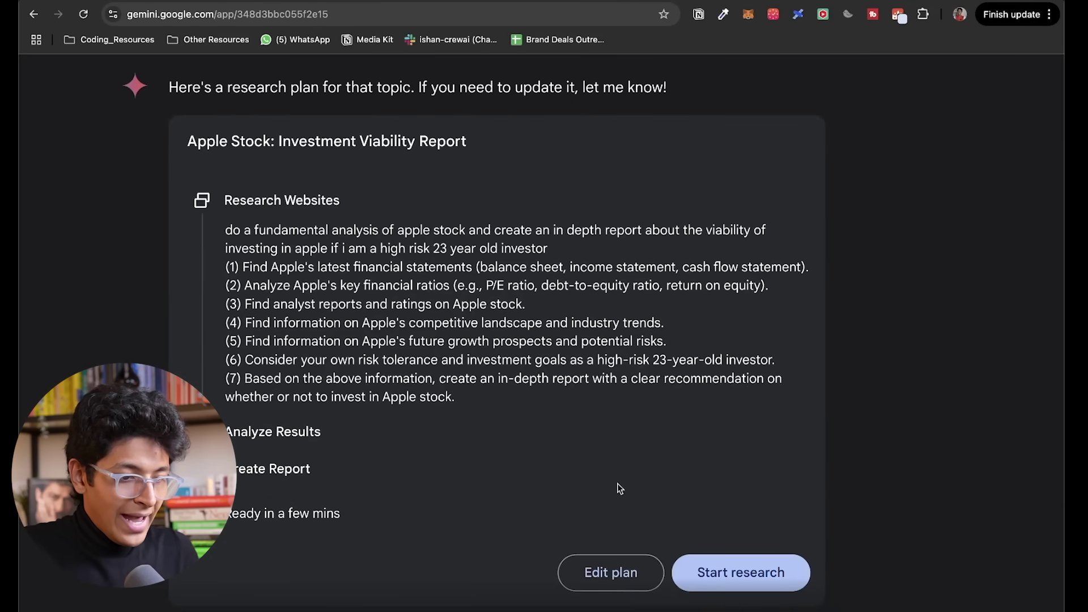
left_click(741, 573)
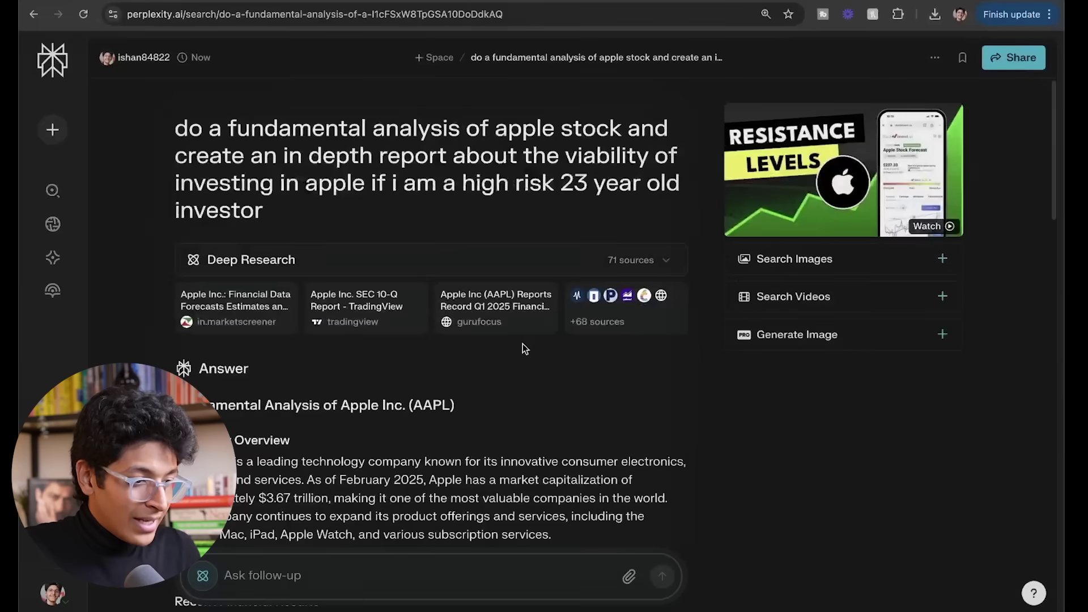
Step: Switch to Perplexity, skim its Apple stock answer, then export it as a PDF and open the downloaded file
scroll(523, 344, "down", 3)
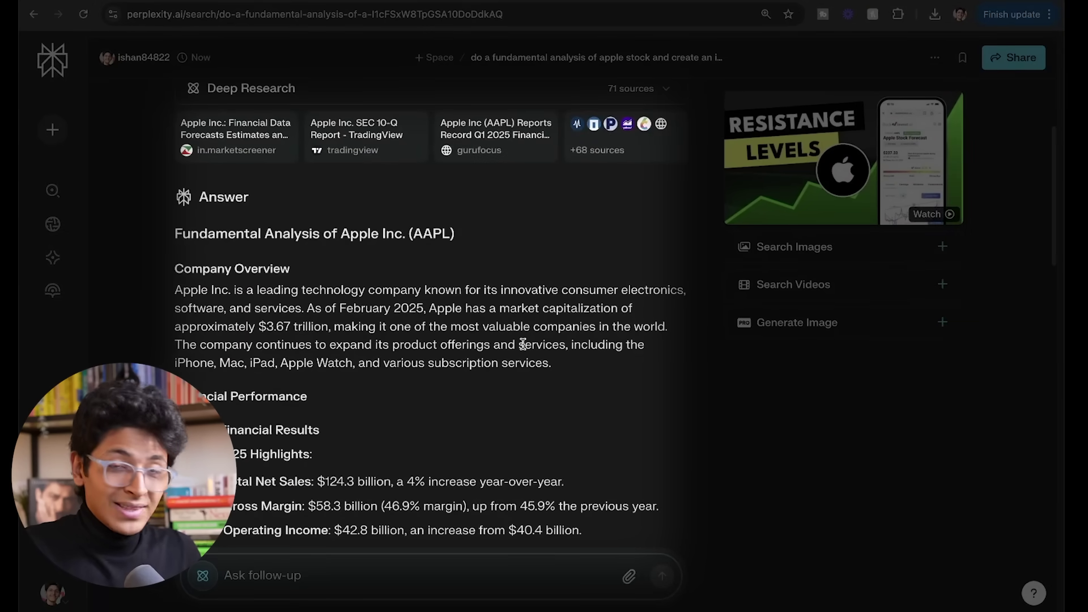
scroll(523, 344, "down", 15)
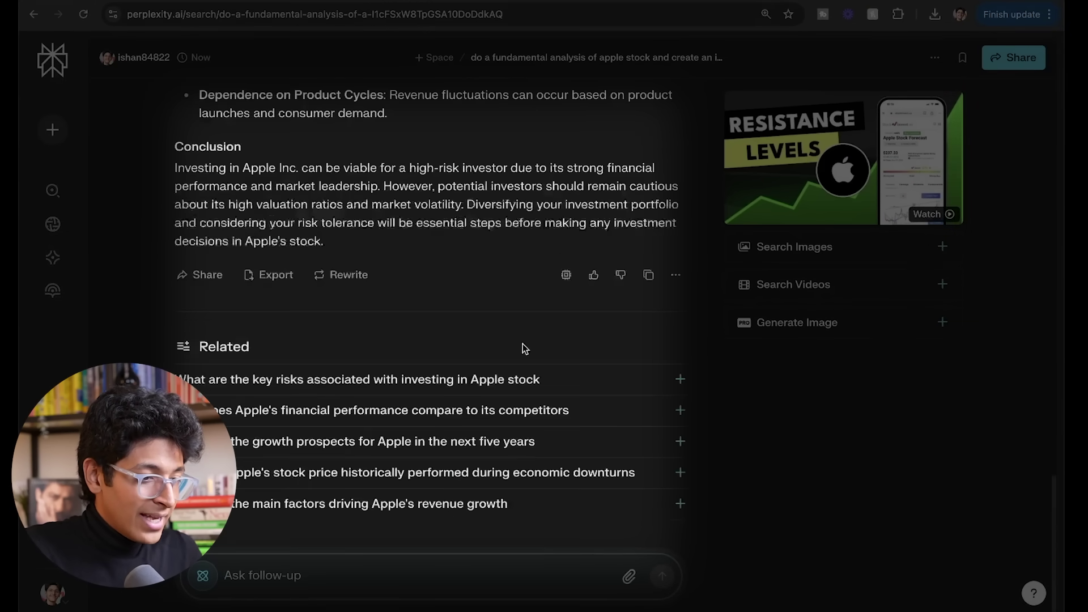
left_click(272, 275)
left_click(260, 309)
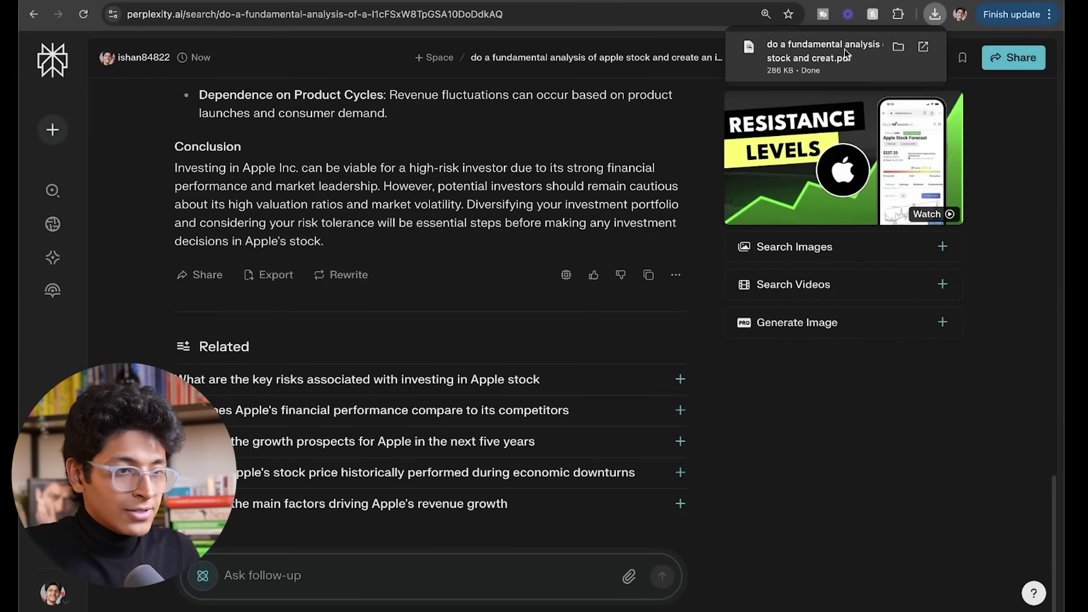
left_click(921, 48)
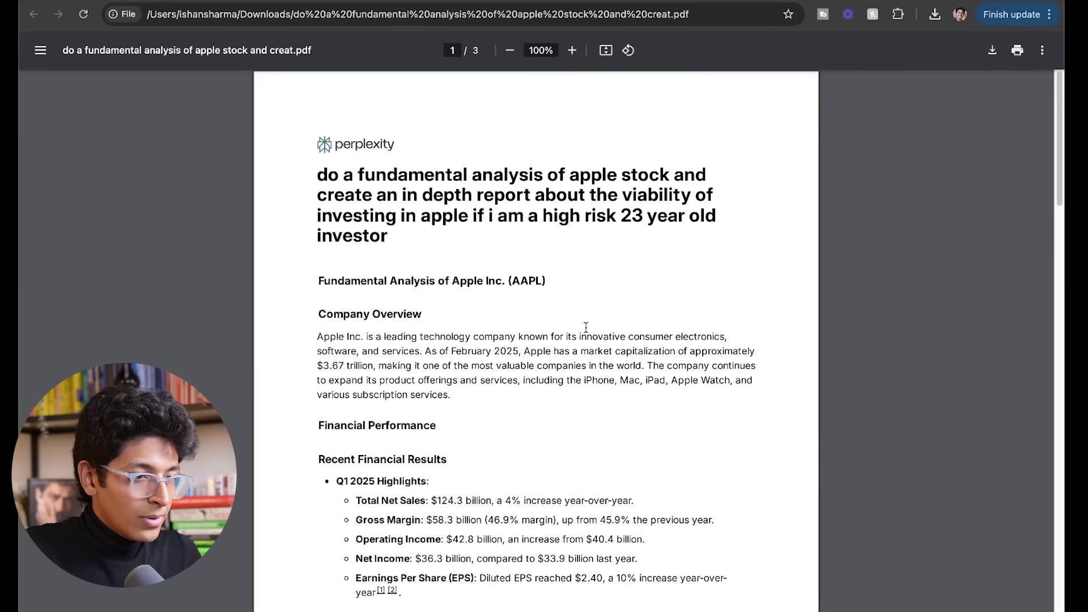
Step: Read the Apple analysis PDF at 196% zoom, covering financials, valuation metrics, market position, pros and cons, and highlight the conclusion's verdict for high-risk investors
scroll(537, 223, "up", 5)
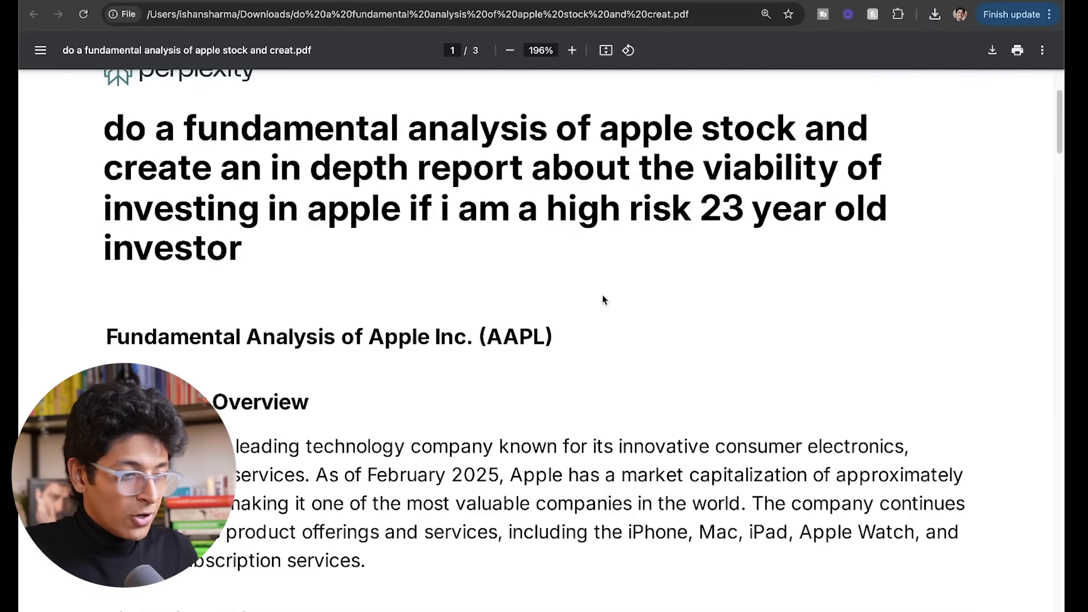
scroll(602, 299, "down", 5)
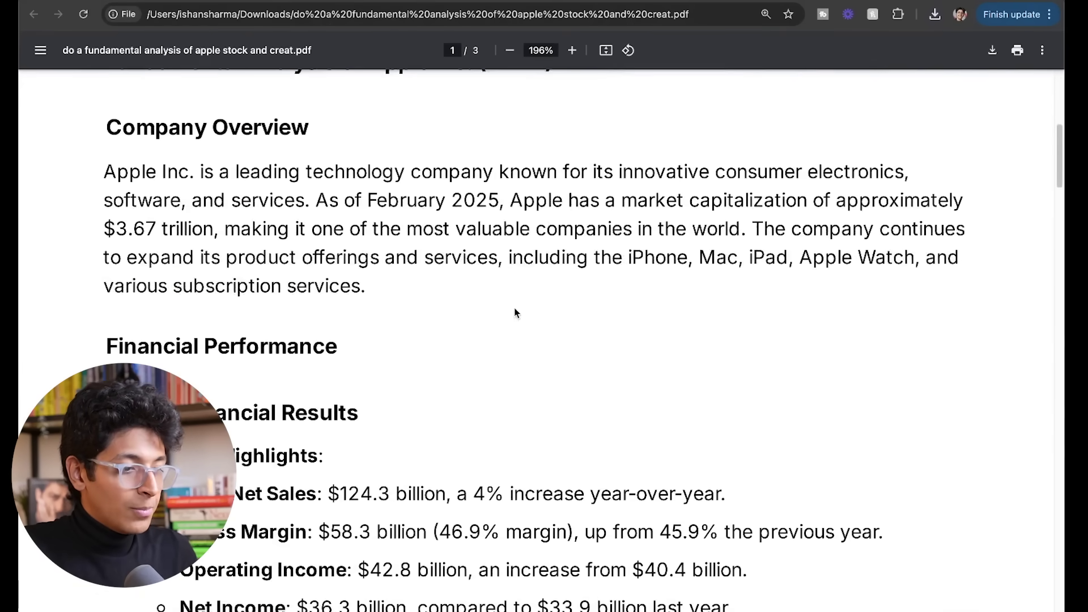
scroll(514, 313, "down", 8)
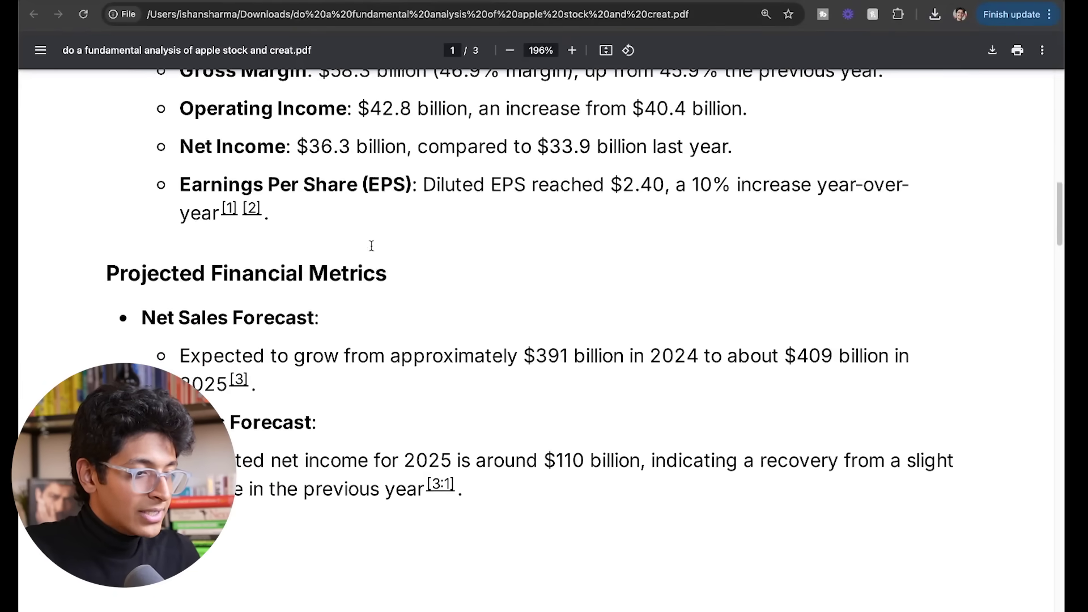
scroll(569, 315, "down", 11)
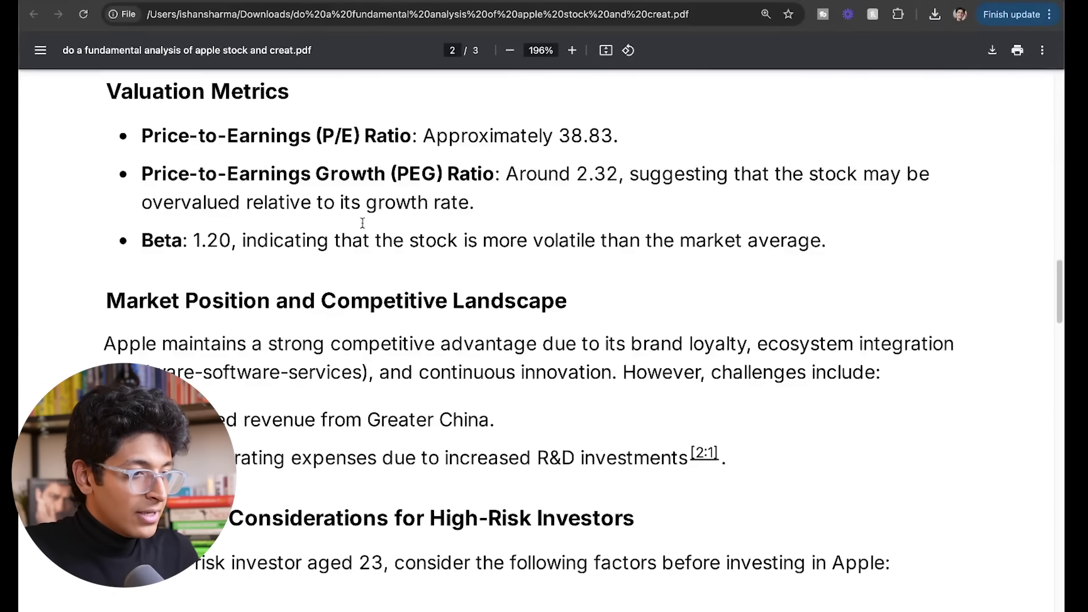
scroll(367, 255, "down", 2)
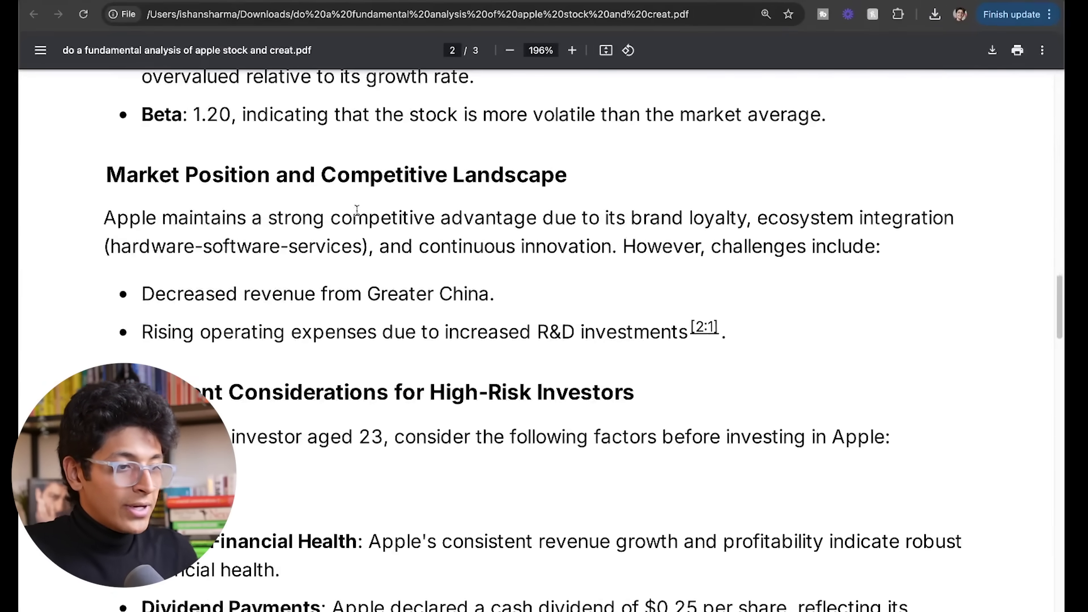
scroll(538, 270, "down", 5)
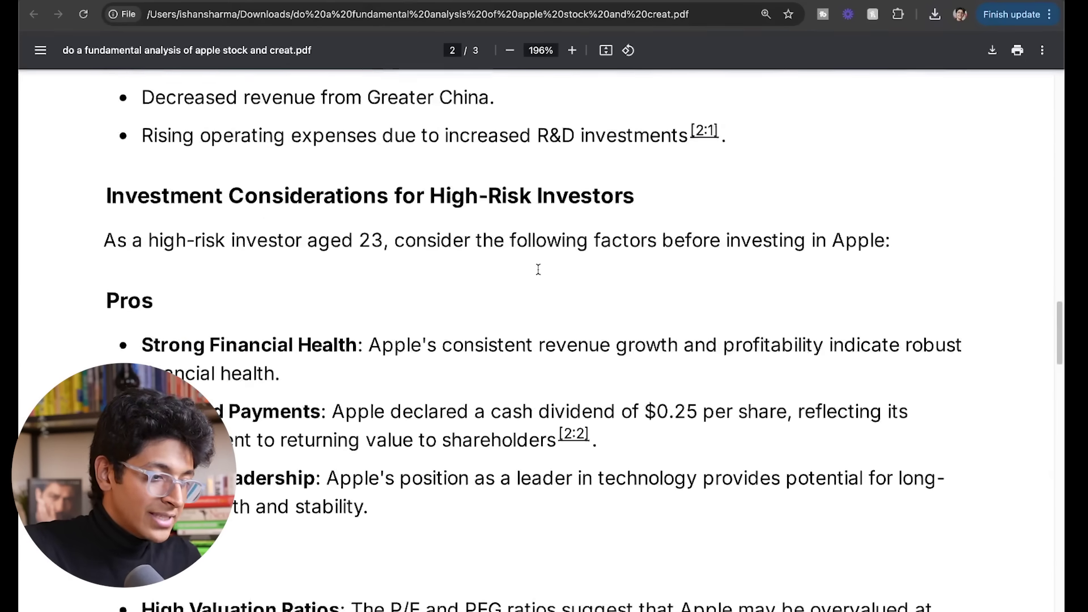
scroll(538, 271, "down", 9)
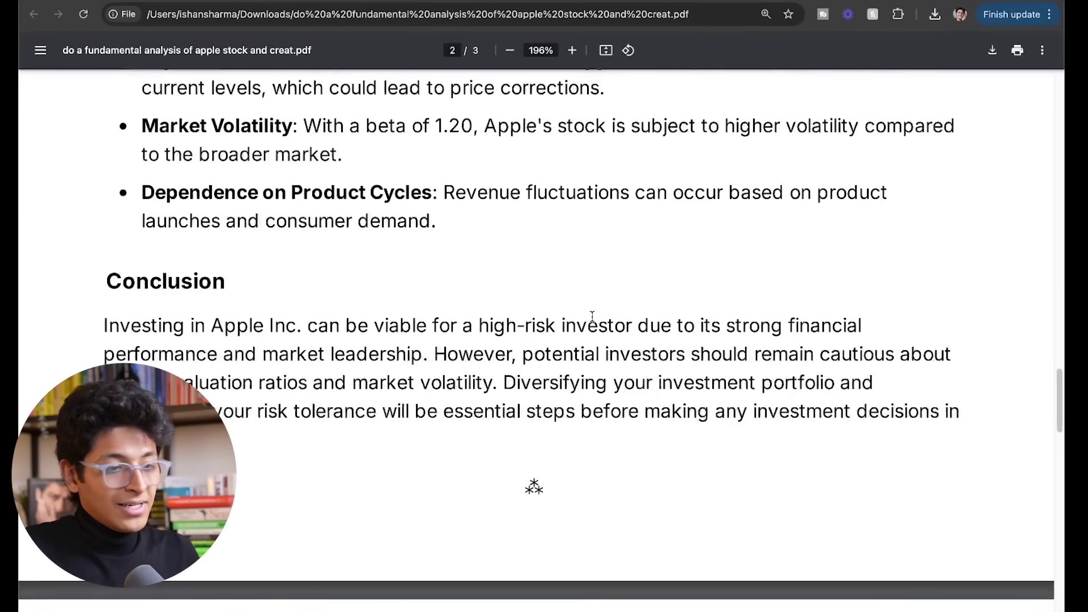
left_click_drag(391, 327, 633, 329)
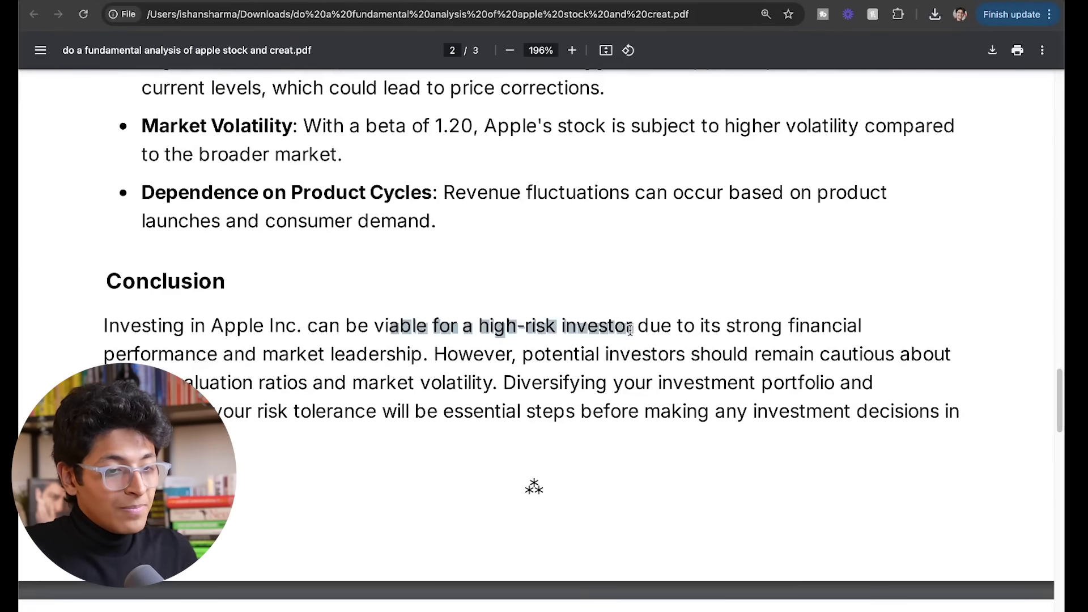
left_click(633, 329)
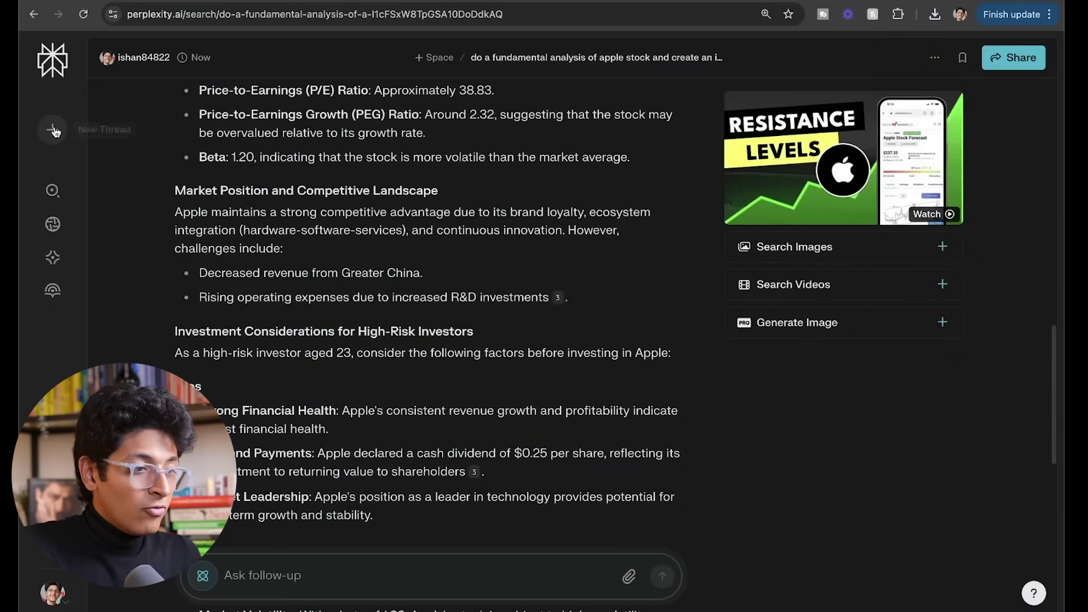
Step: Submit a new Deep Research query for a 10-day London, Paris, Switzerland and Italy itinerary for a 23-year-old vegan solo traveller with a small budget
left_click(55, 131)
type("ctly where all to do, where ")
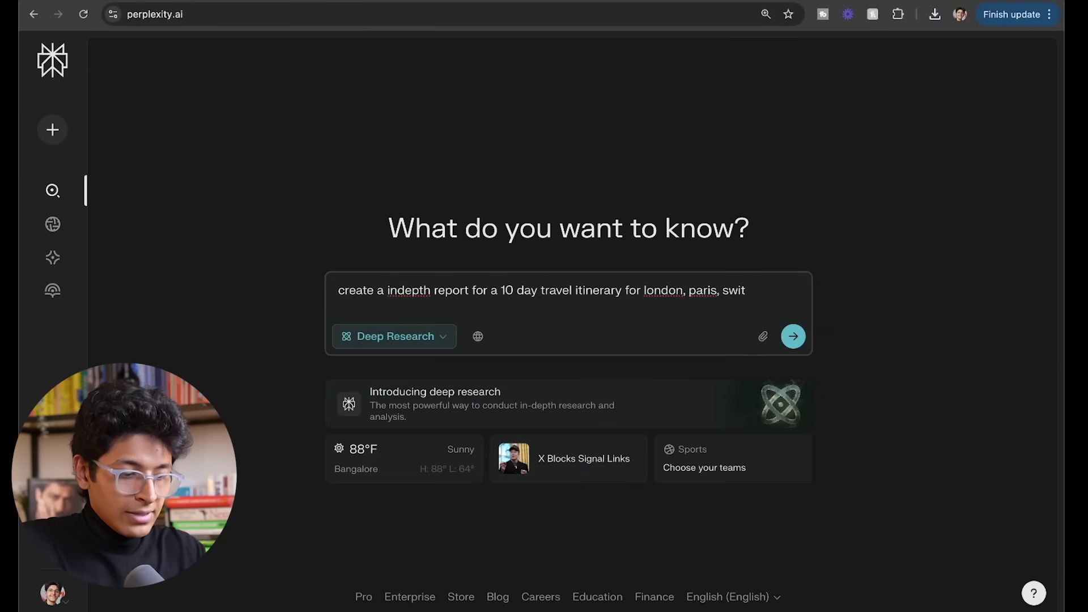
type("to stay, and what to eat at each day. I'm a 23 year old solo traveller, vegan, have a small budget.")
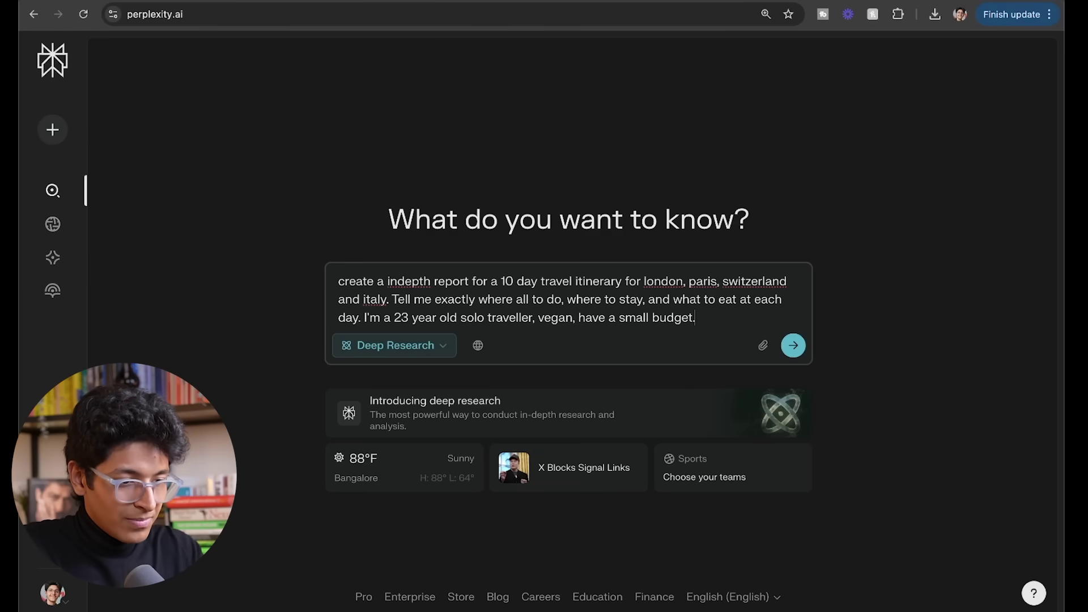
key("Return")
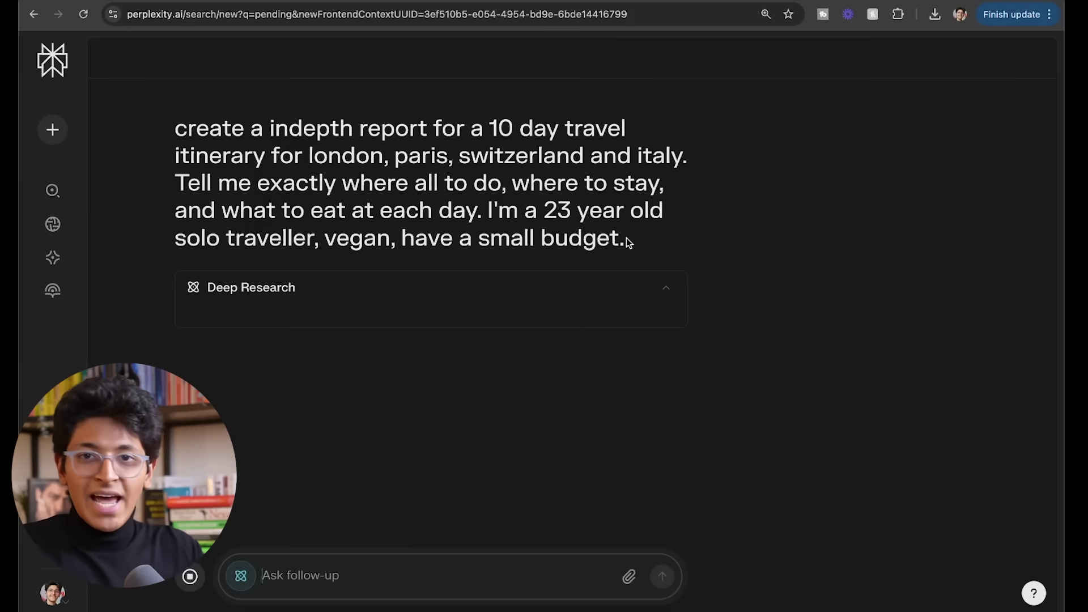
left_click_drag(627, 240, 173, 138)
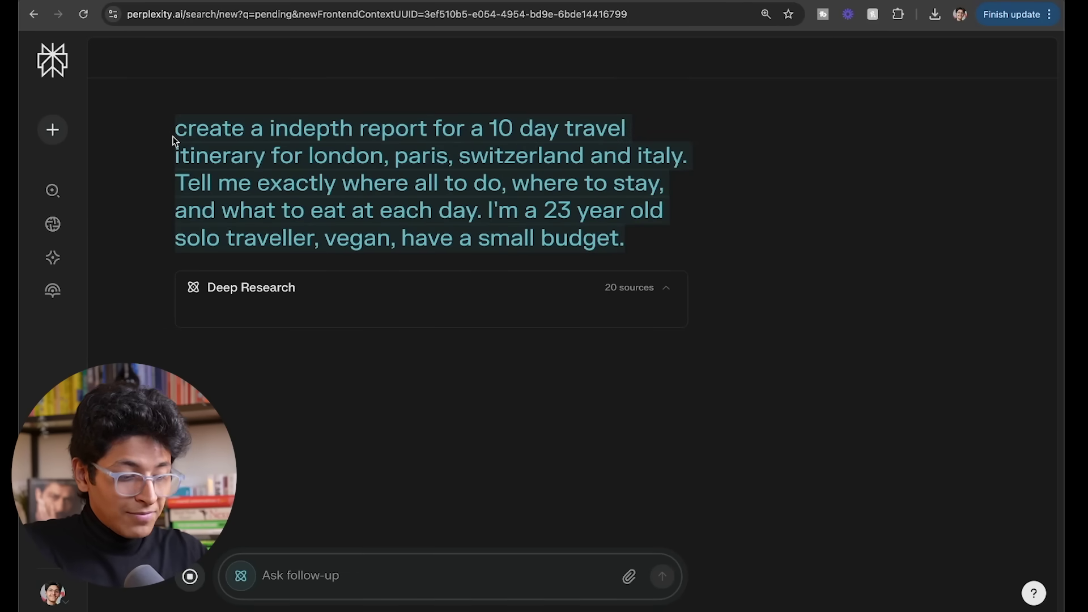
left_click(622, 241)
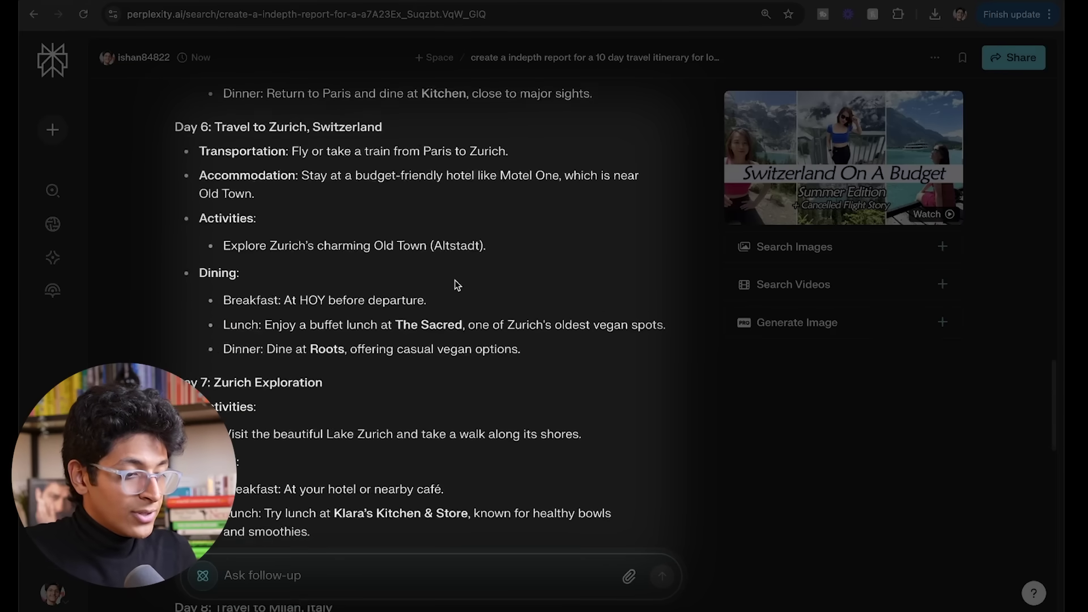
Step: Skim the travel itinerary from Day 6 in Zurich to departure from Milan, then export it as a PDF and open the downloaded file
scroll(457, 284, "down", 6)
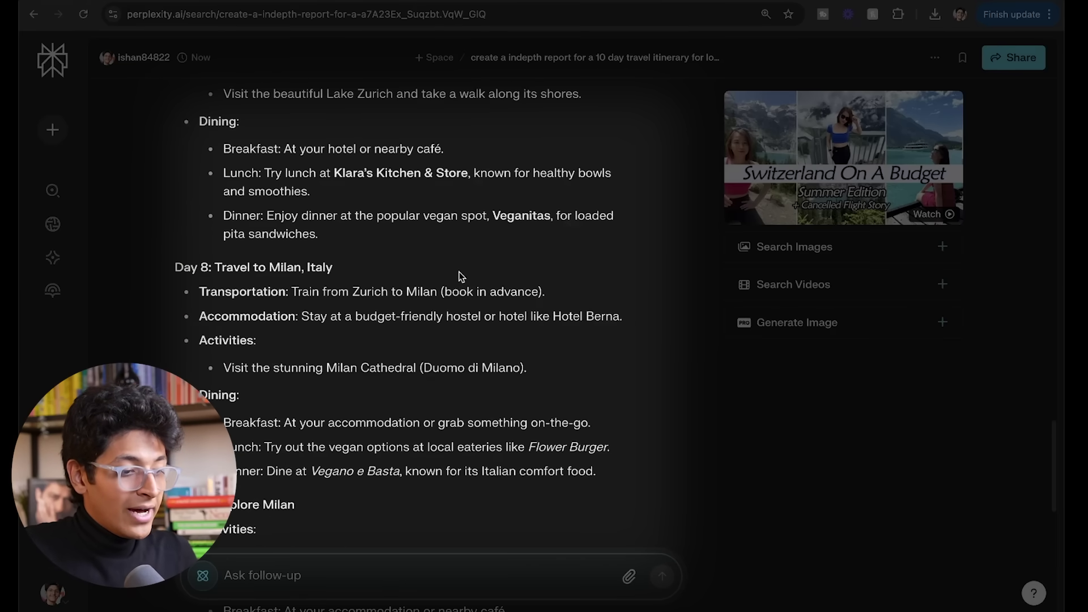
scroll(465, 270, "down", 5)
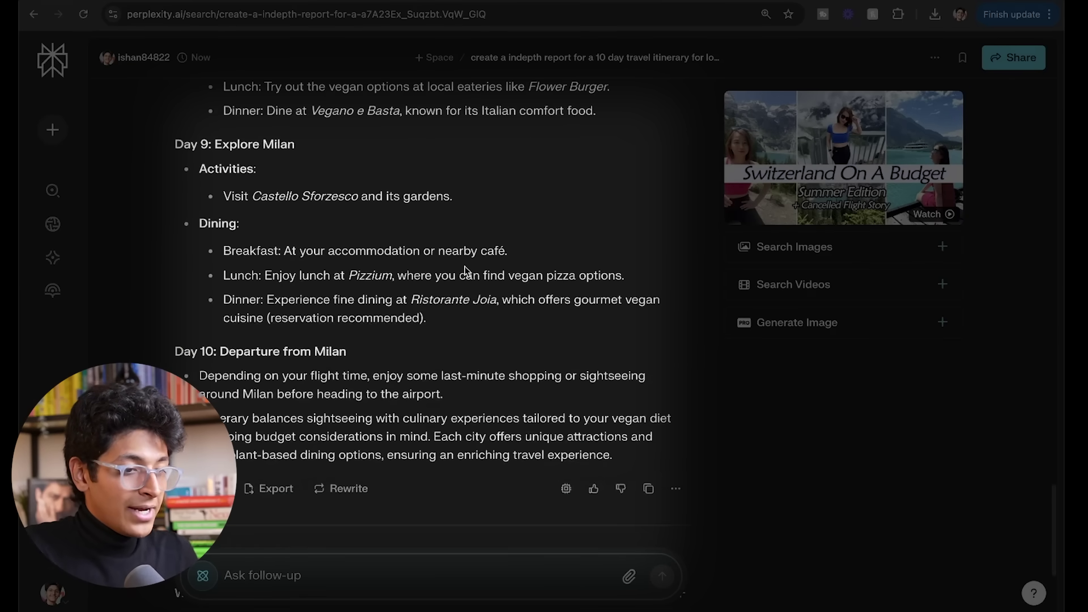
scroll(450, 298, "down", 4)
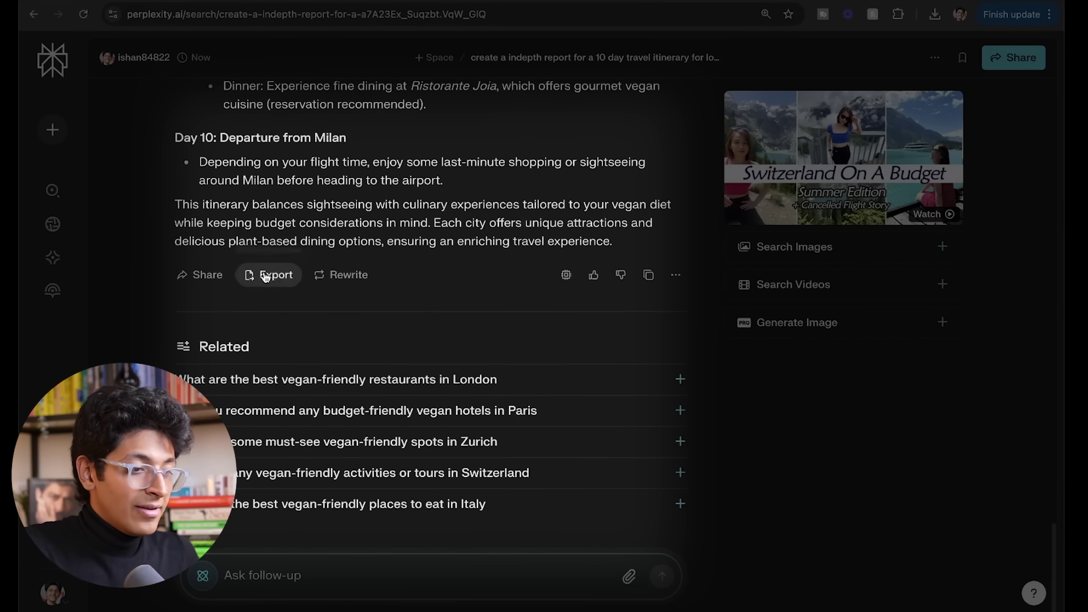
left_click(246, 314)
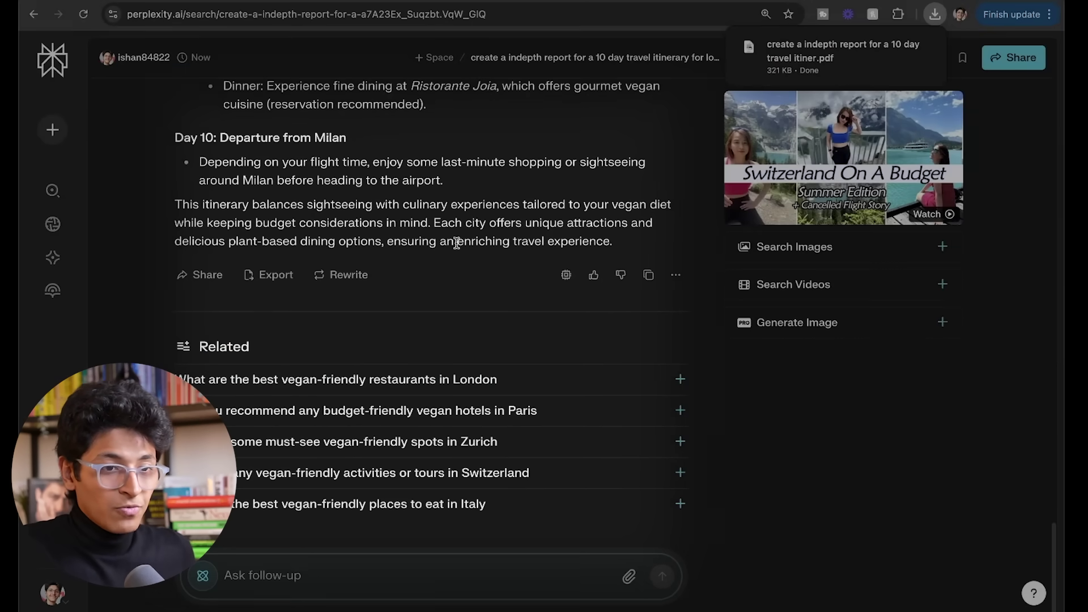
left_click(902, 55)
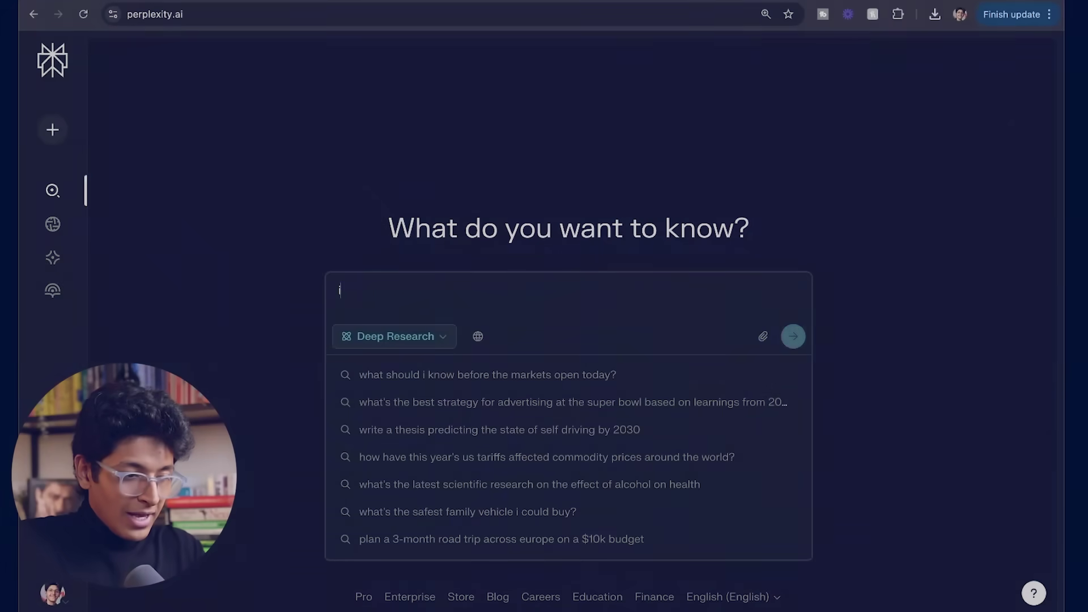
Step: In a new Deep Research thread, describe a personal ecommerce ai agent that automatically orders groceries and other important articles from amazon
type("i'm tryign")
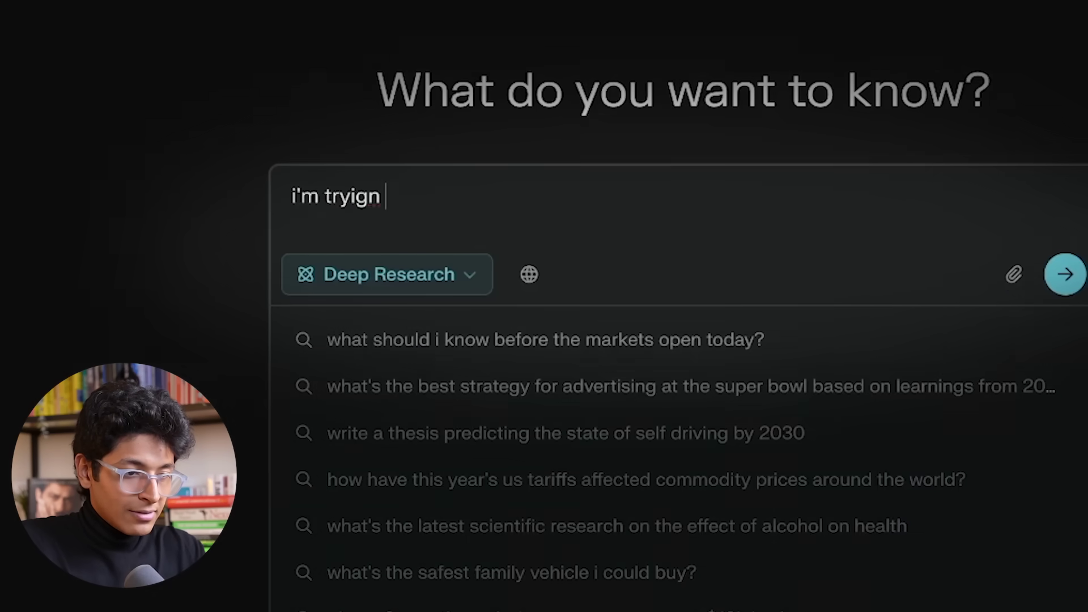
key("BackSpace")
key("BackSpace")
type("ng to create a personal ecommerce agent which will automatically order groceries and other important articles for me from amazon on my bh")
key("BackSpace")
type("ehalf.")
left_click(697, 192)
type("ai")
left_click(998, 228)
Step: Ask for a report on how to make the tool, its business merit, other tools in the market and a SWOT analysis, and submit the prompt
type("Anaylse")
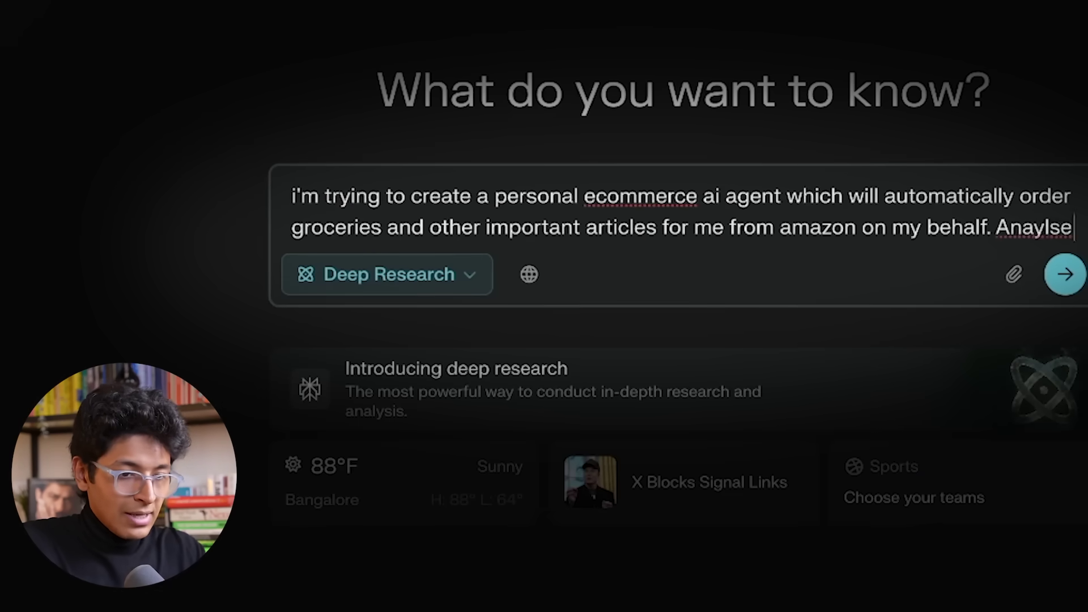
type(" this idea and make a report highlighting how to make a tool like this, is this a good business idea, other tools in the market, and a SWOT analysis of thi")
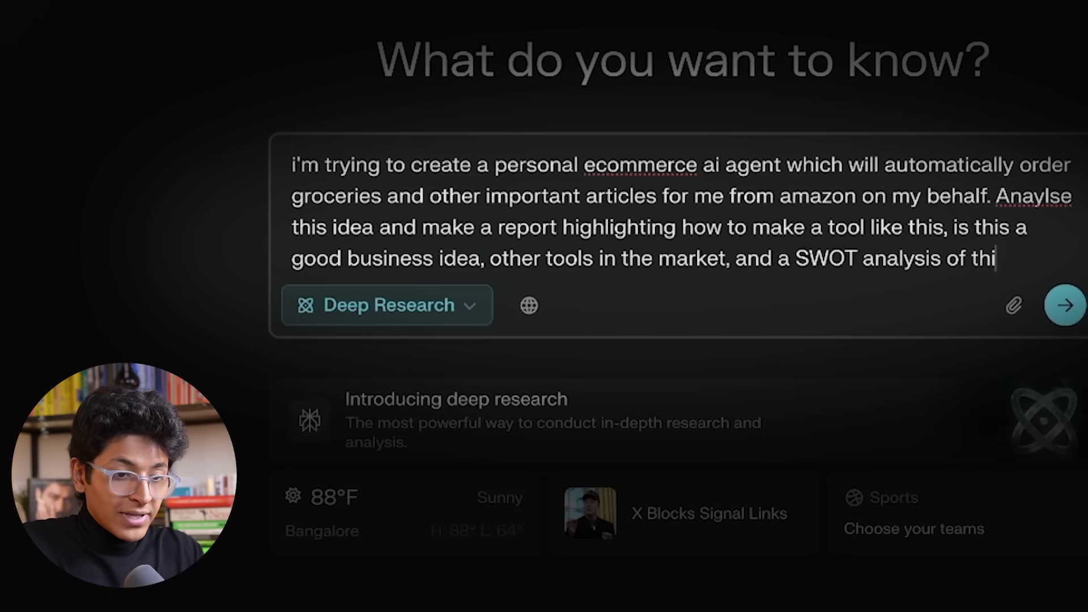
type("s business")
key("Return")
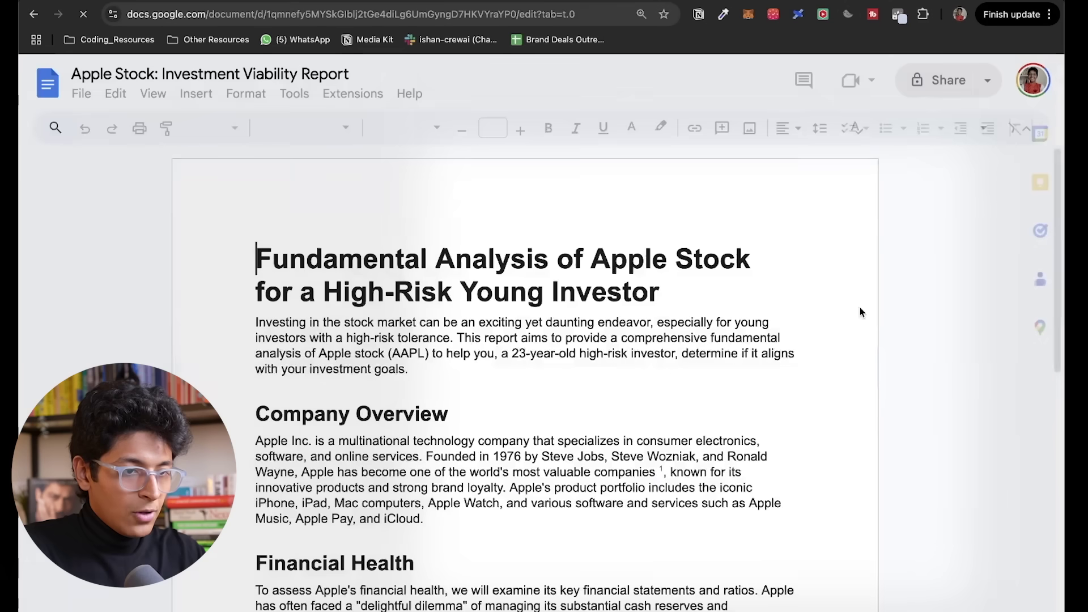
Step: Skim Gemini's Apple Stock: Investment Viability Report in Google Docs from the company overview to the works cited, then return to the viability section
scroll(902, 261, "down", 2)
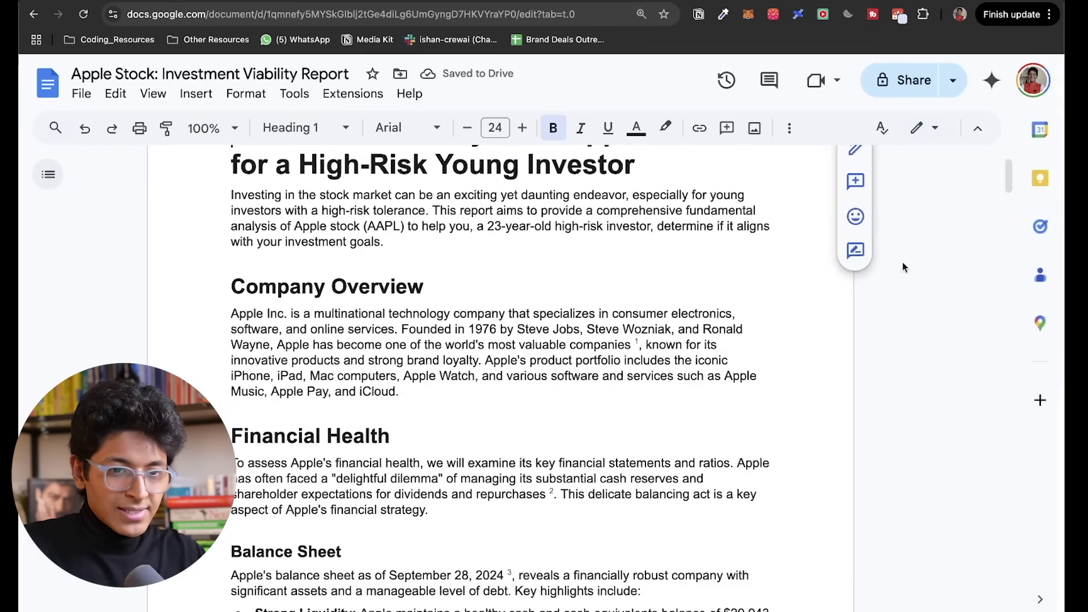
scroll(885, 508, "down", 20)
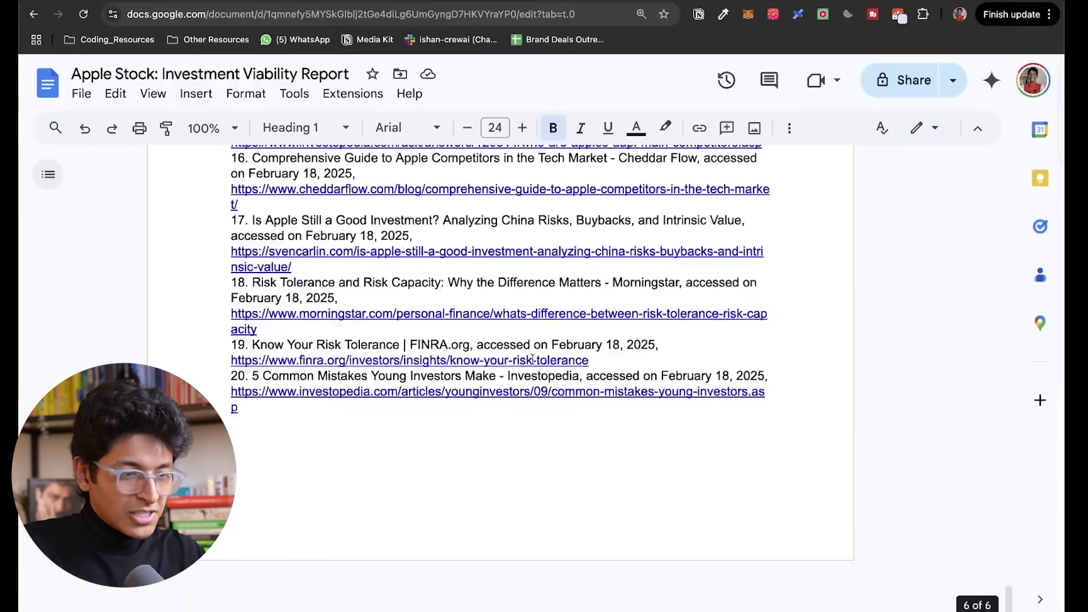
scroll(532, 359, "up", 20)
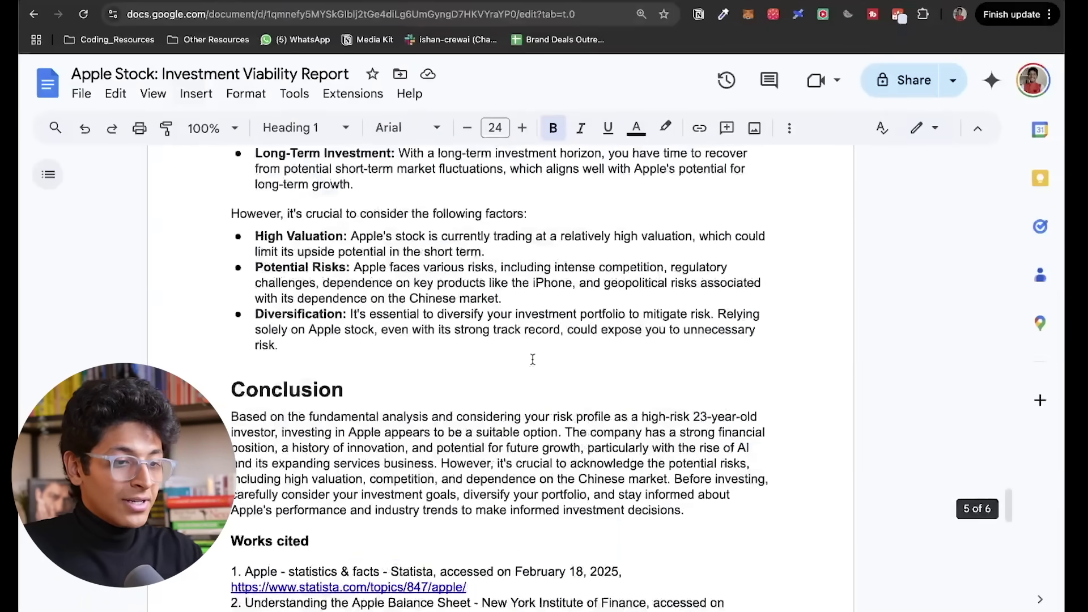
scroll(533, 359, "up", 5)
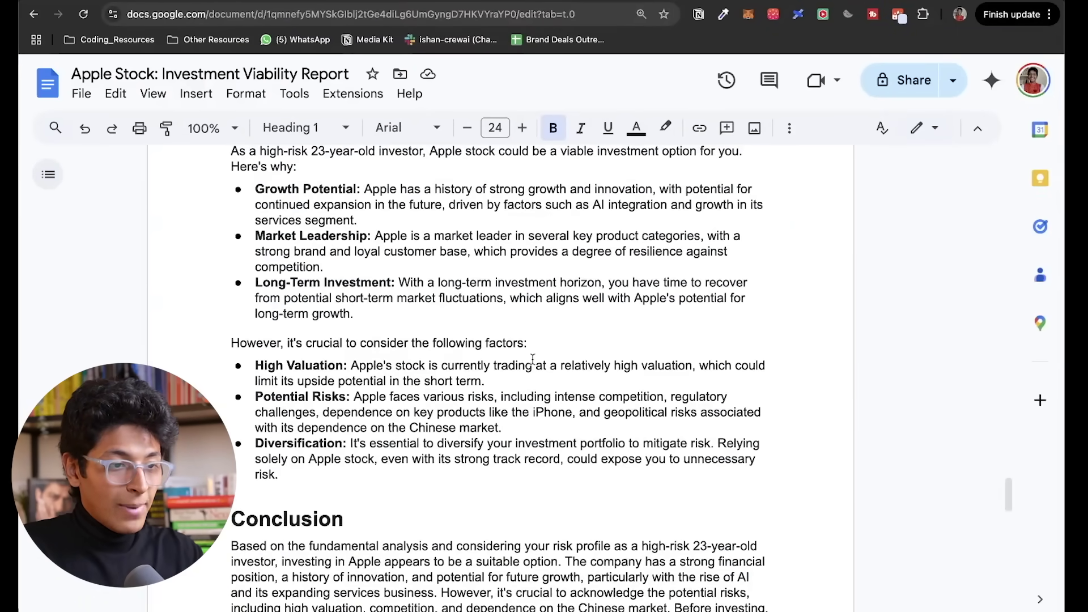
scroll(532, 359, "up", 3)
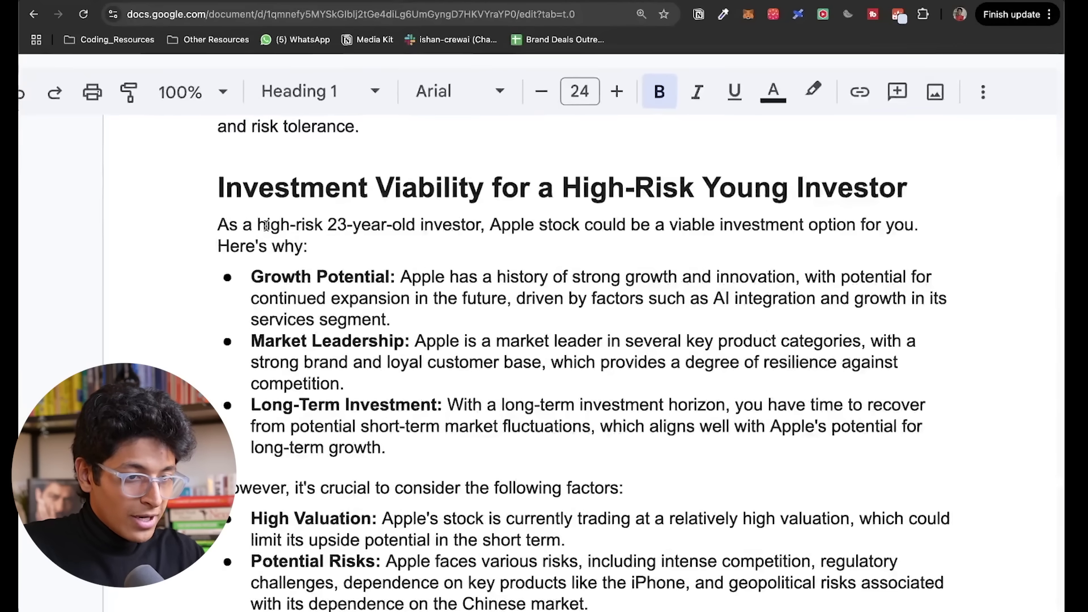
Step: Read the Investment Viability section, highlighting the verdict for high-risk investors and the growth potential, market leadership and long-term investment points
scroll(266, 226, "right", 2)
left_click_drag(528, 228, 815, 225)
left_click(833, 225)
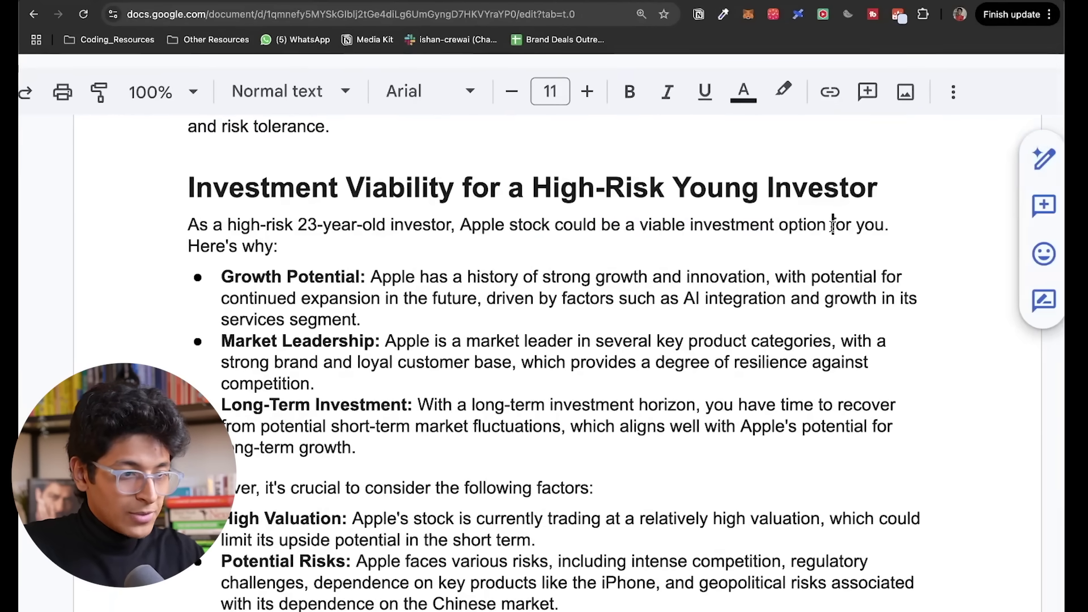
left_click_drag(266, 277, 542, 277)
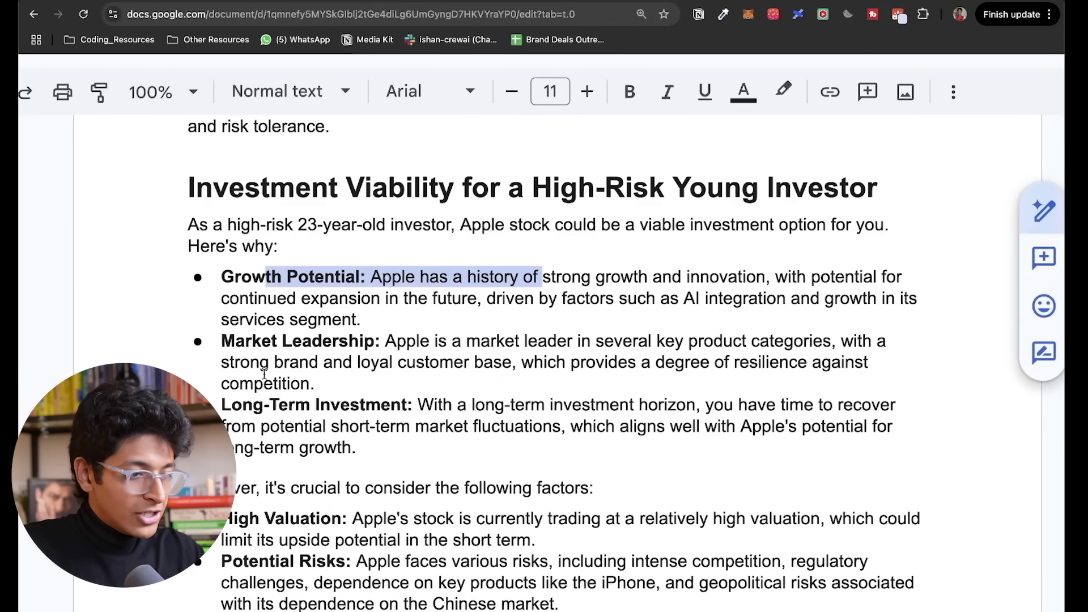
left_click_drag(252, 340, 480, 340)
left_click_drag(327, 405, 558, 403)
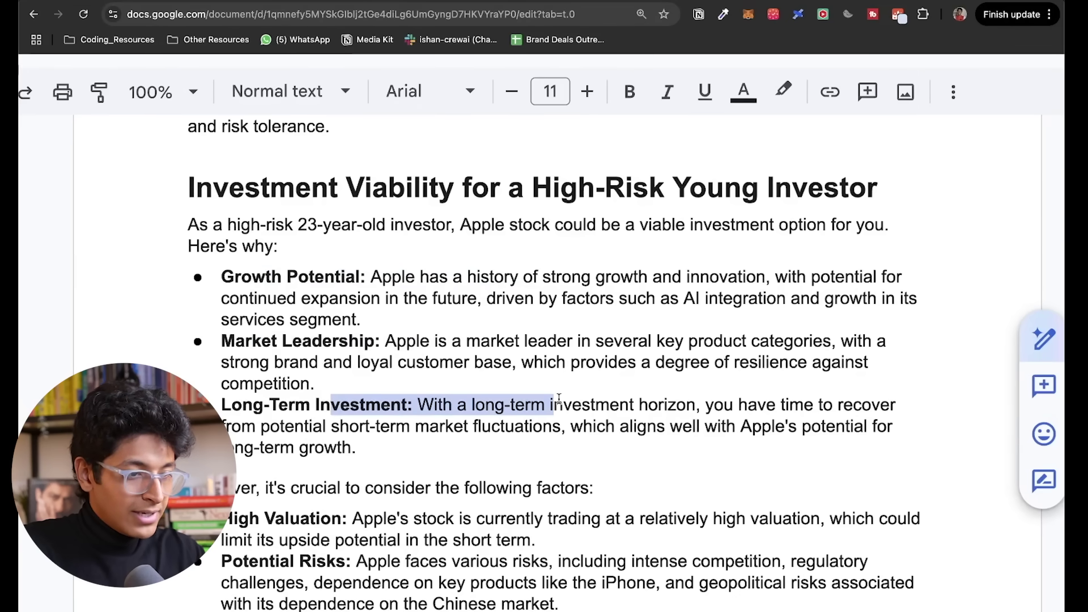
Step: Examine the Potential Risks and Investment Goals and Risk Tolerance sections of the Apple report, highlighting passages in each
scroll(558, 404, "up", 1)
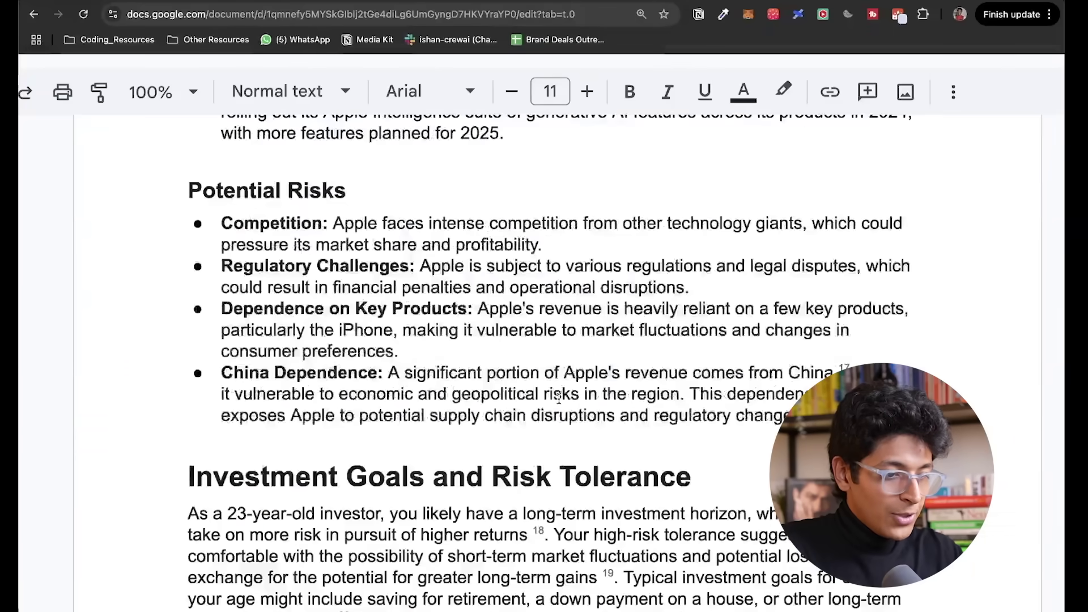
scroll(558, 399, "down", 1)
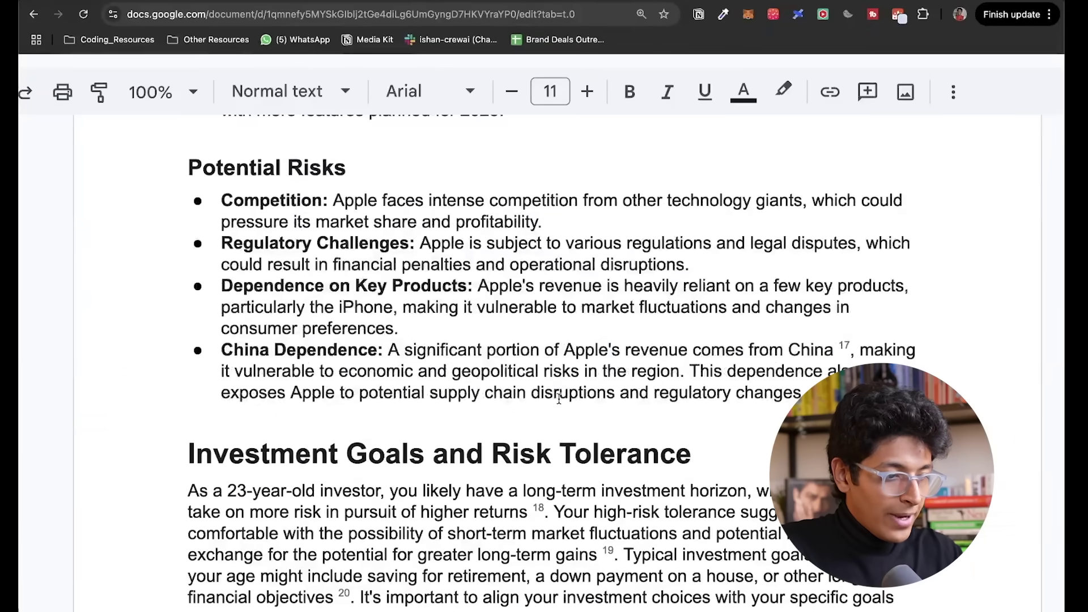
left_click_drag(346, 431, 649, 468)
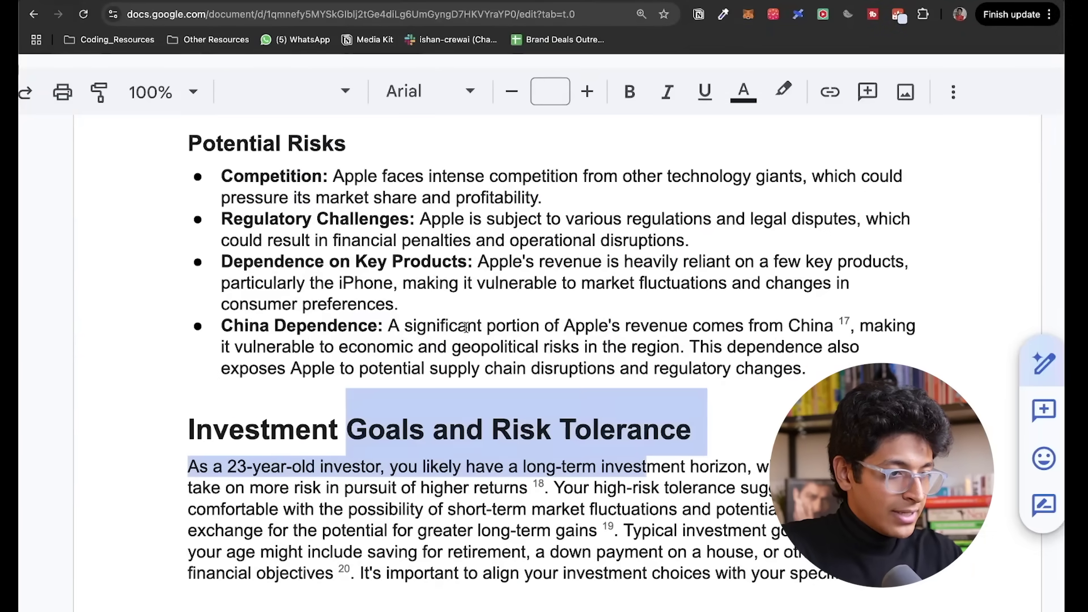
left_click(464, 327)
scroll(464, 327, "up", 3)
left_click_drag(237, 272, 529, 393)
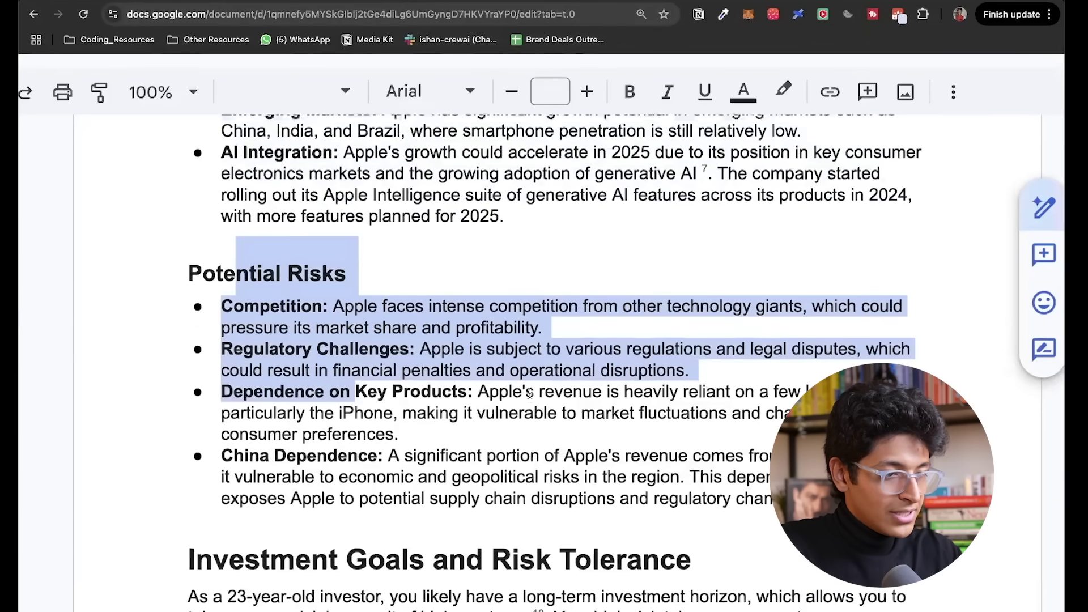
Step: Review the report's Growth Prospects, Competitive Landscape and Industry Trends, and Analyst Reports and Ratings sections
scroll(529, 393, "up", 8)
left_click_drag(271, 255, 541, 425)
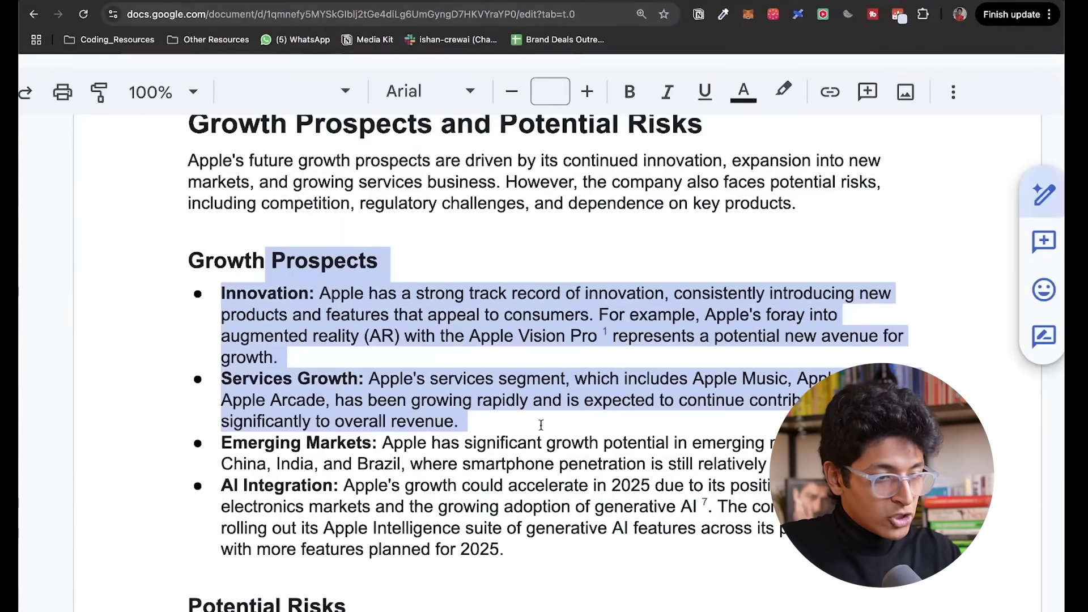
left_click(630, 445)
scroll(630, 442, "up", 18)
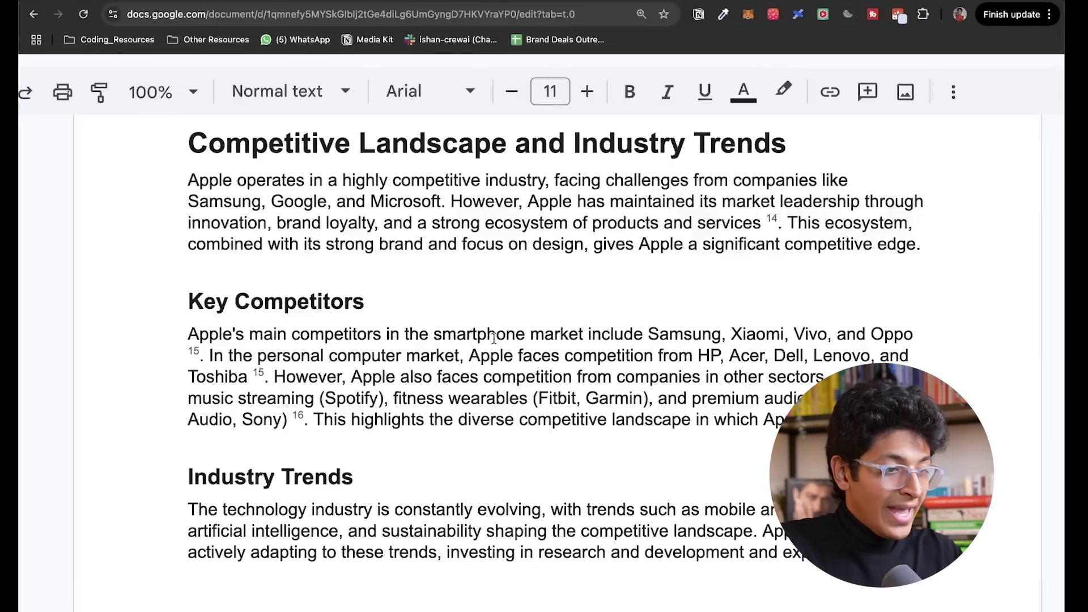
scroll(494, 338, "up", 10)
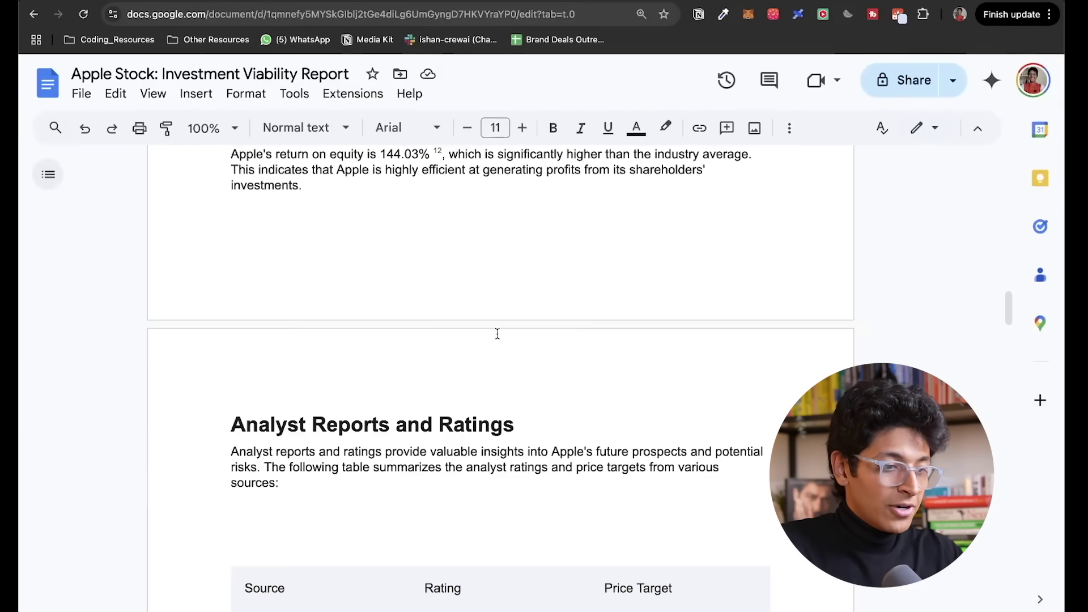
scroll(497, 333, "down", 5)
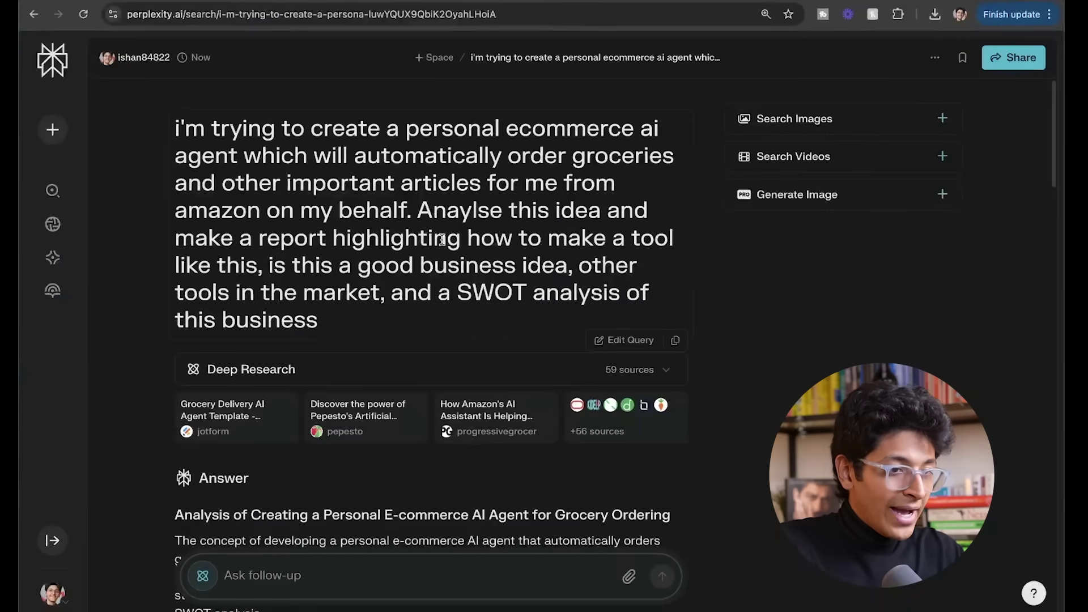
Step: Skim Perplexity's report on the grocery-ordering e-commerce AI agent, including the steps to create the tool, and return to its prompt
scroll(482, 253, "down", 1)
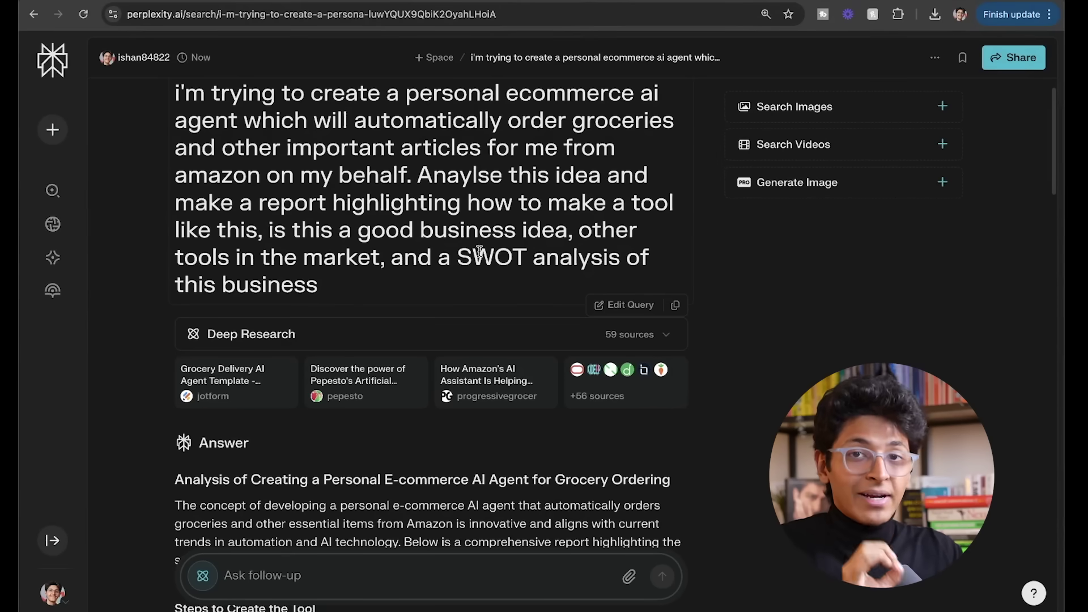
scroll(479, 251, "down", 20)
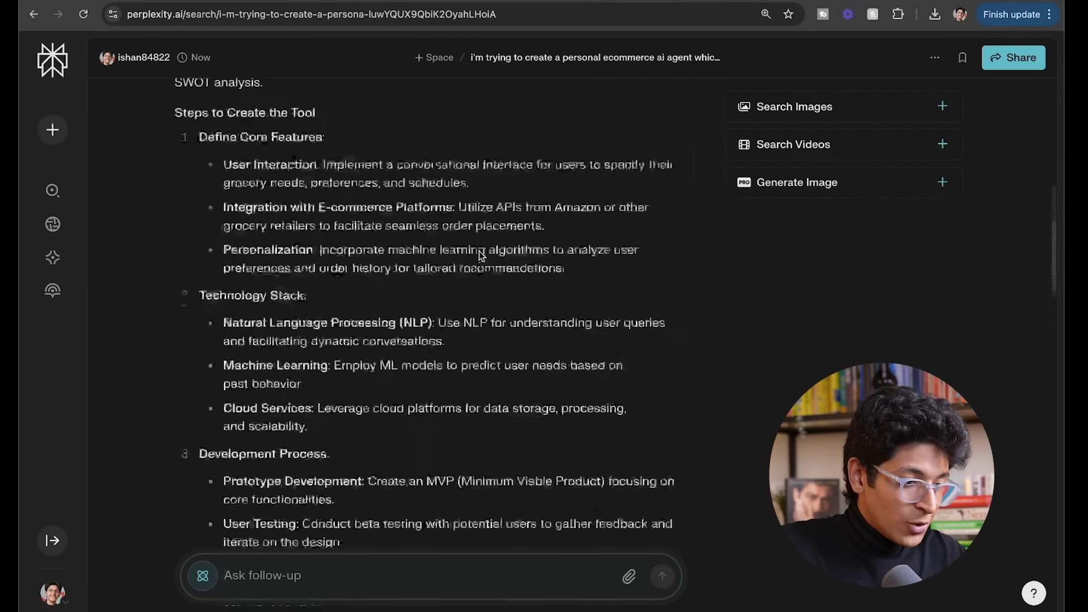
scroll(479, 252, "up", 10)
scroll(479, 256, "up", 15)
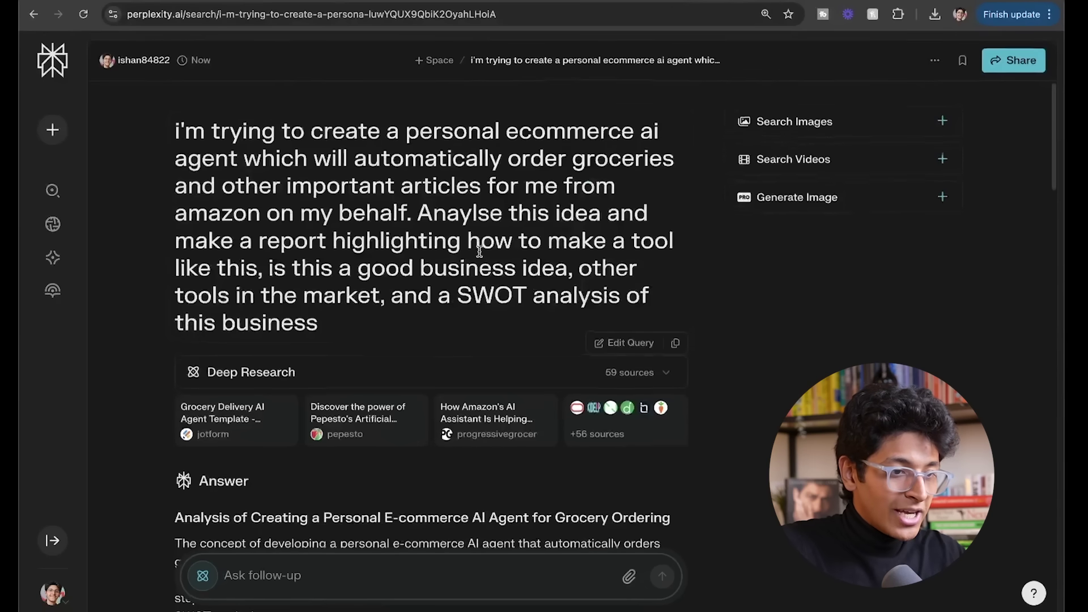
Step: Copy the grocery-ordering AI agent prompt, switch to Gemini, submit it in a new Deep Research chat, and start the proposed research plan
left_click_drag(317, 326, 193, 132)
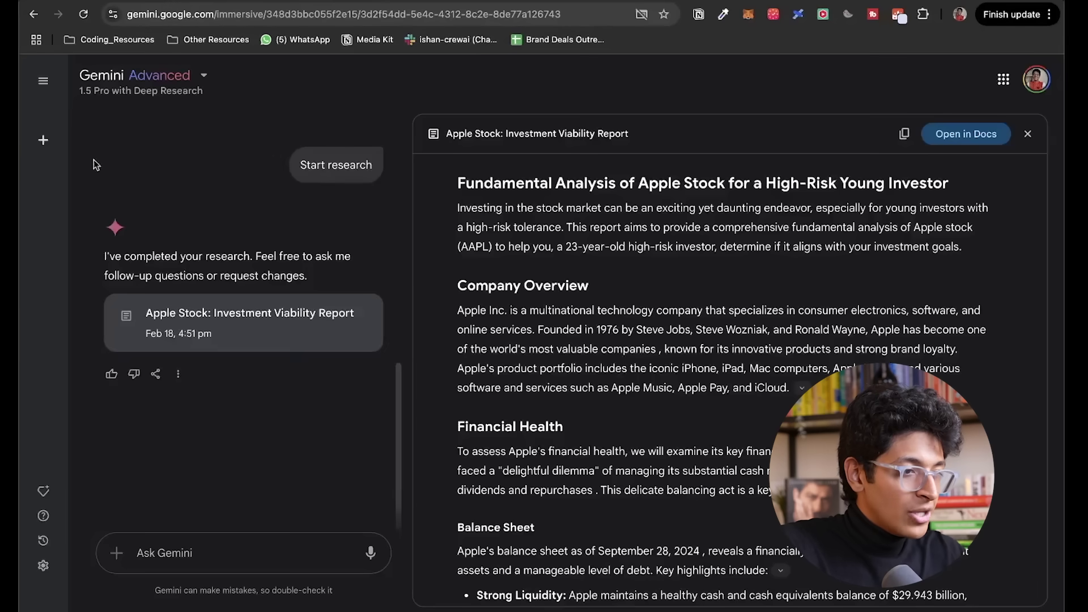
left_click(43, 140)
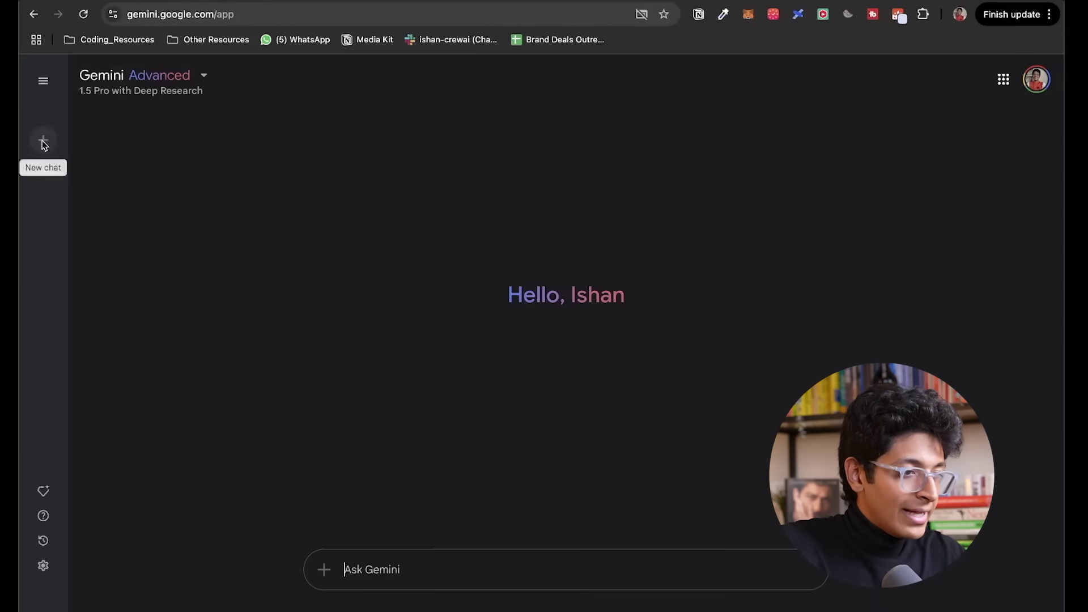
left_click(423, 569)
type("i'm trying to create a personal ecommerce ai agent which will automatically order groceries and other important articles for me from amazon on my behalf. Analyse this idea and make a report highlighting how to make a tool like this, is this a good business idea, other tools in the market, and a SWOT analysis of this business")
key("Return")
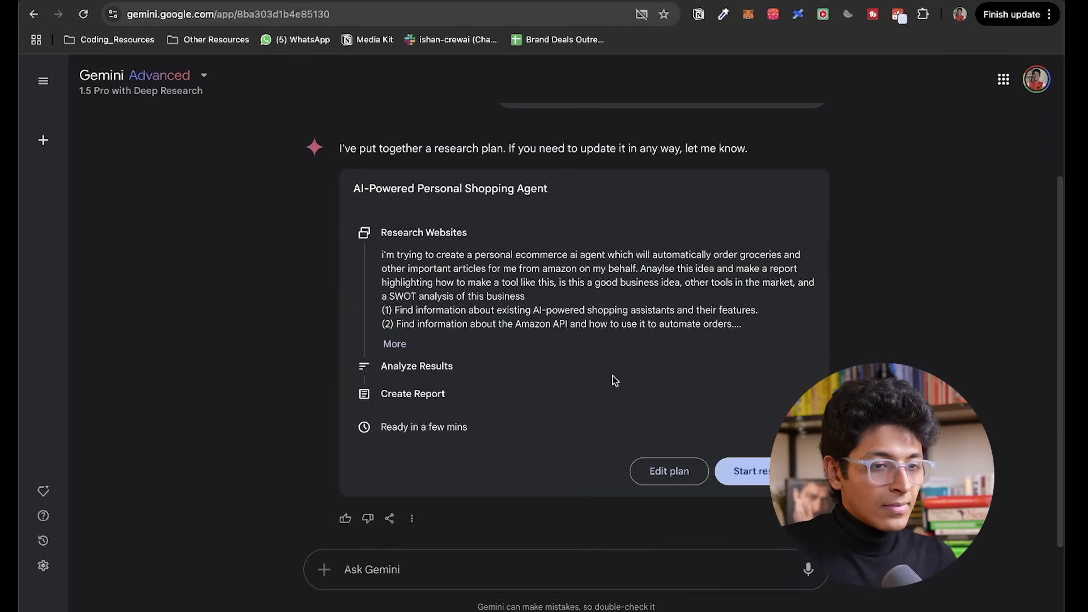
left_click(751, 471)
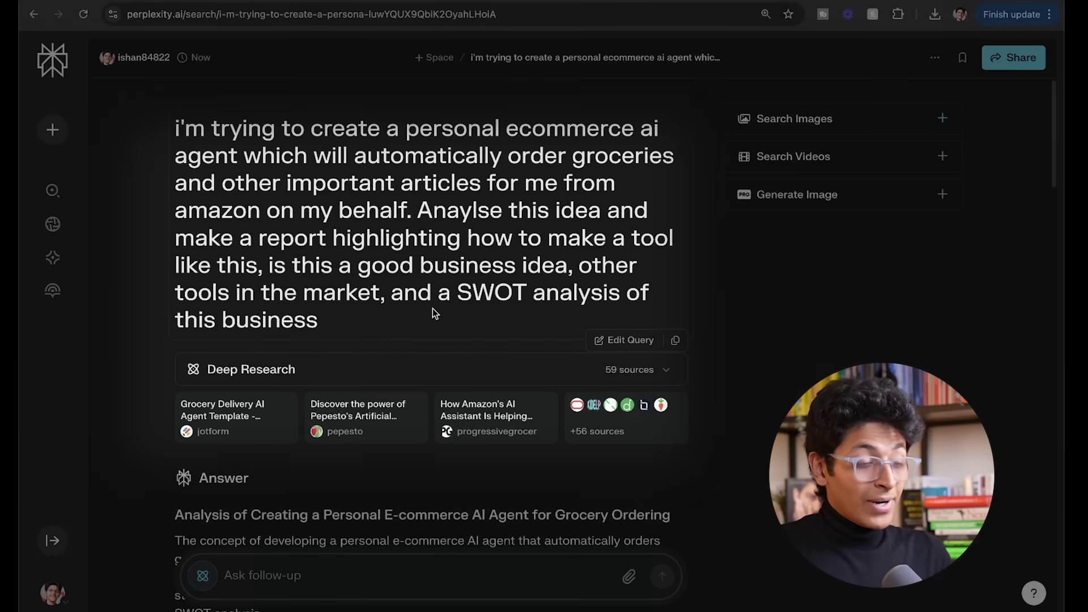
Step: Switch back to Perplexity, export the e-commerce AI agent report as a PDF, and open the downloaded file
scroll(433, 308, "down", 15)
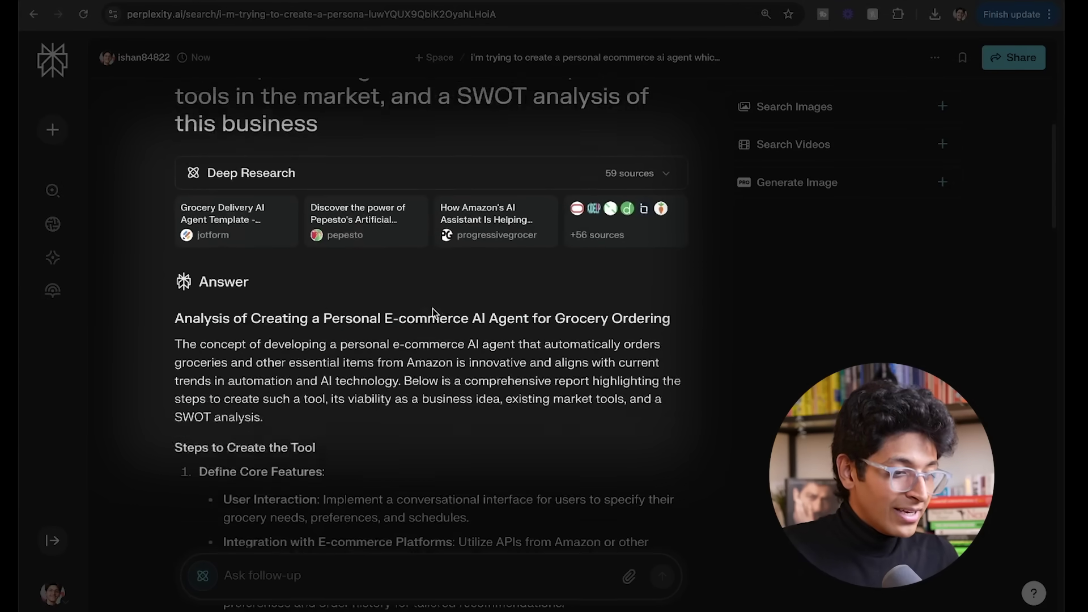
scroll(433, 308, "down", 10)
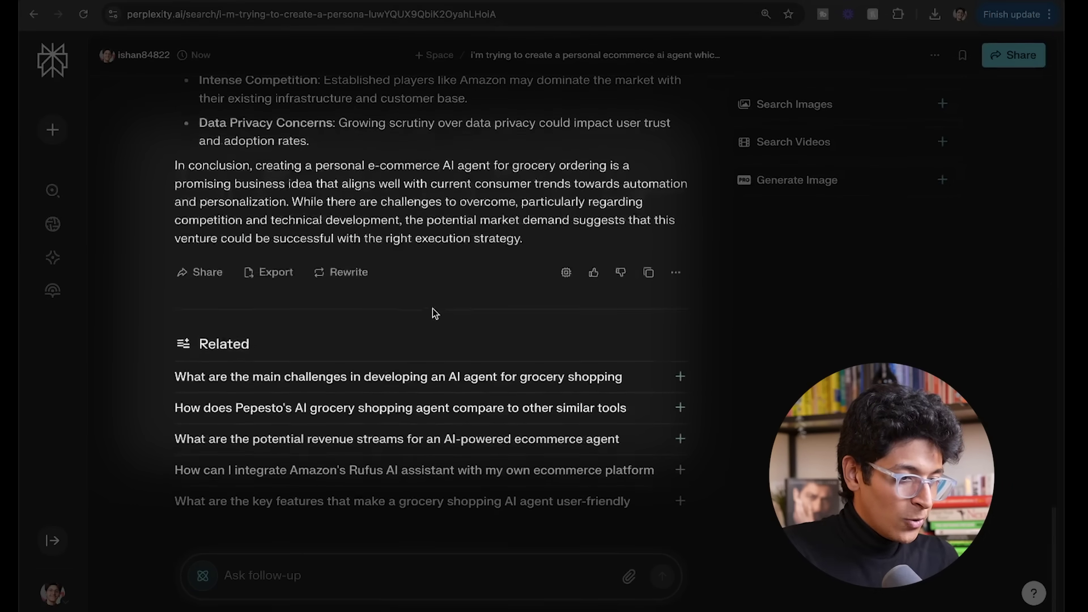
left_click(262, 275)
left_click(272, 311)
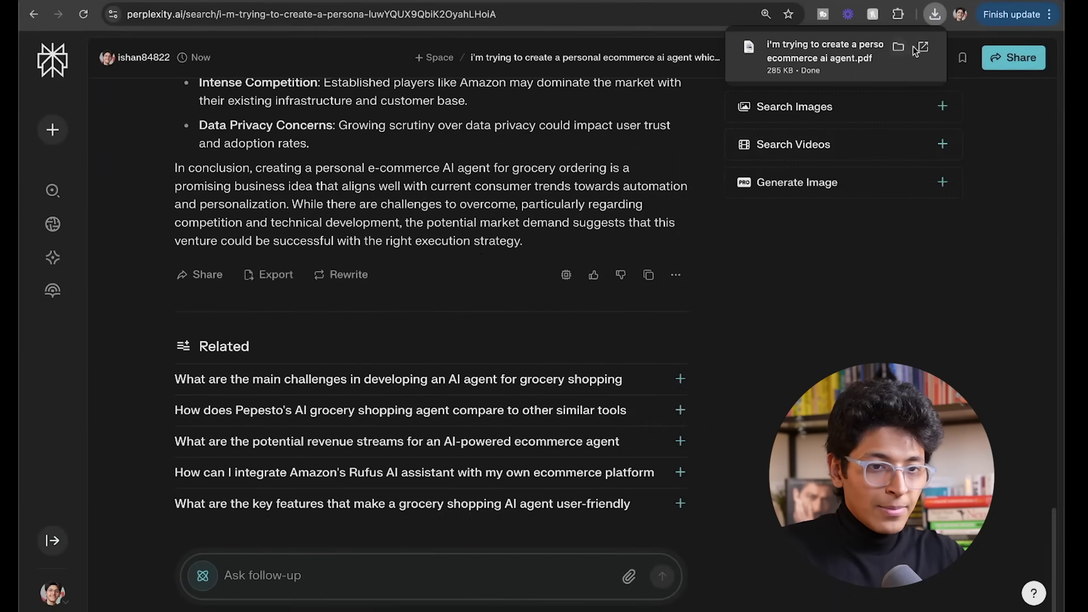
left_click(913, 51)
Step: Review the exported PDF from its title prompt and introduction through the Steps to Create the Tool section
scroll(571, 309, "down", 5)
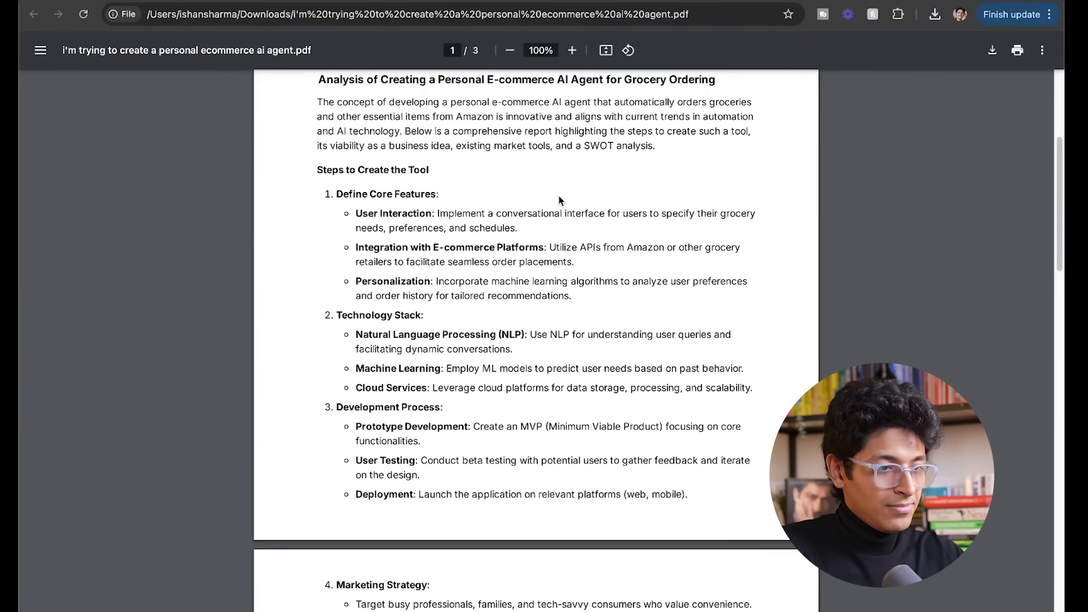
scroll(559, 200, "up", 5)
scroll(559, 200, "up", 4)
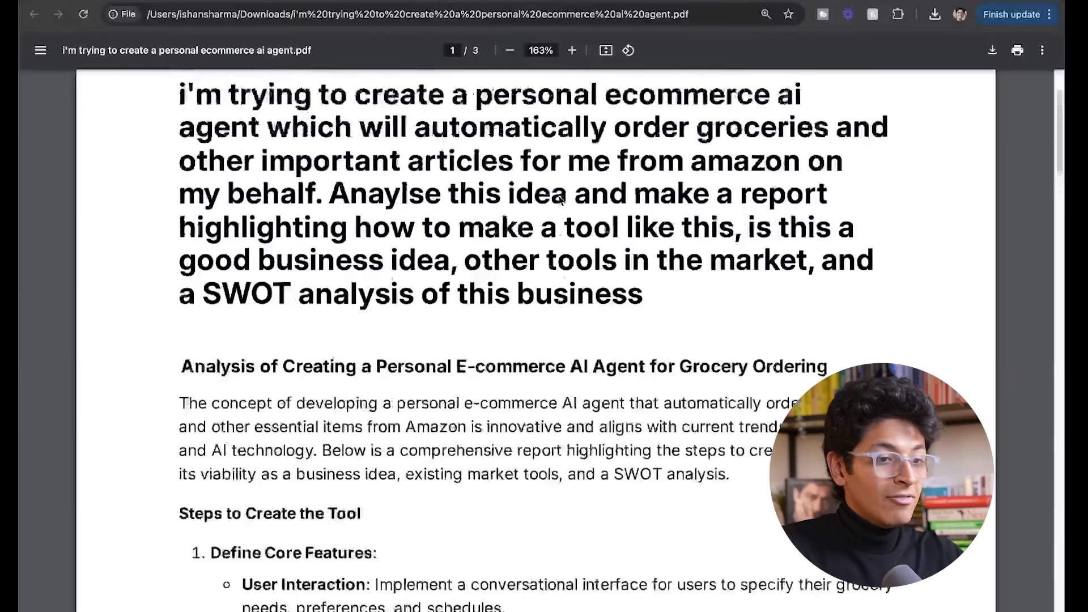
scroll(559, 199, "up", 1)
scroll(559, 200, "down", 1)
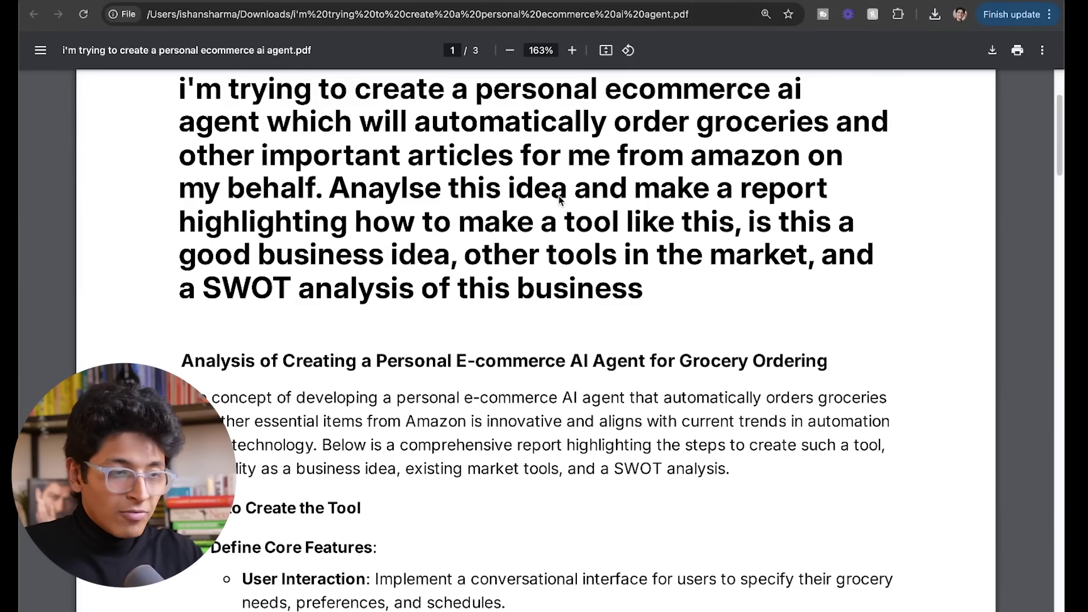
scroll(559, 199, "down", 5)
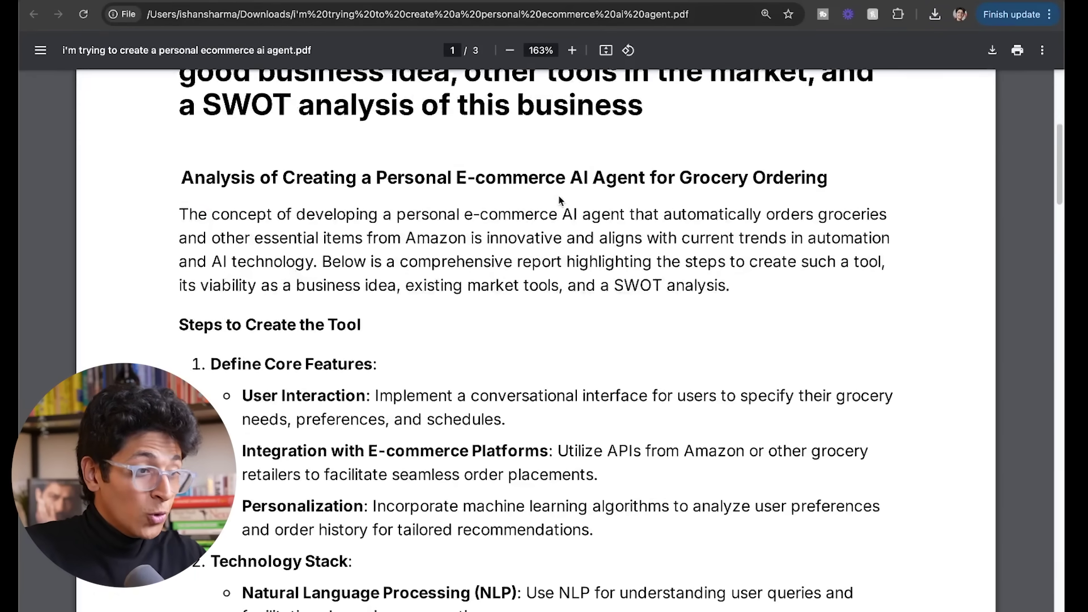
scroll(560, 199, "down", 4)
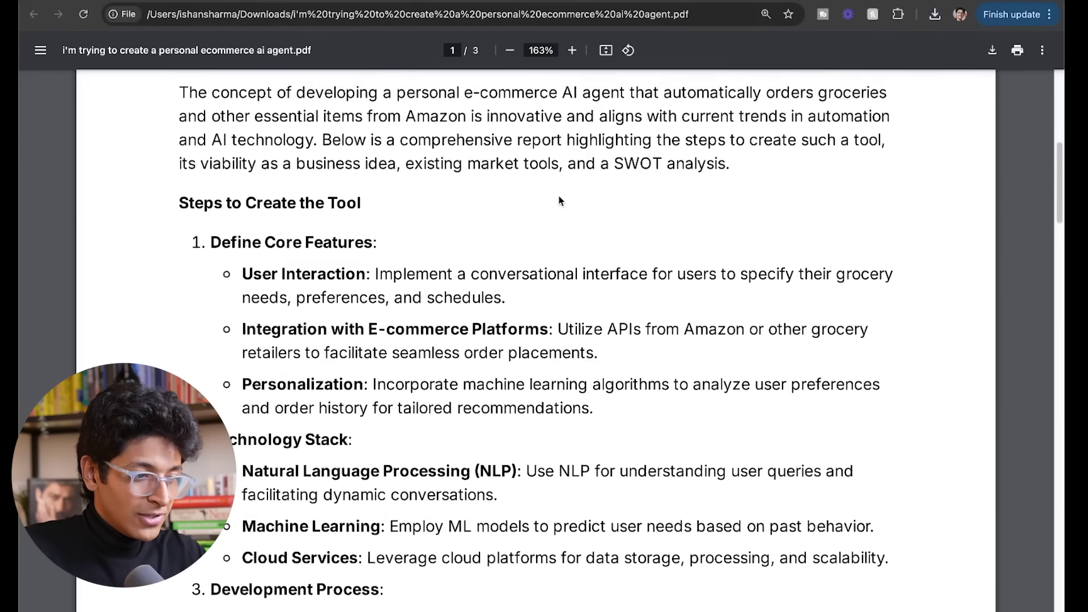
scroll(444, 202, "down", 17)
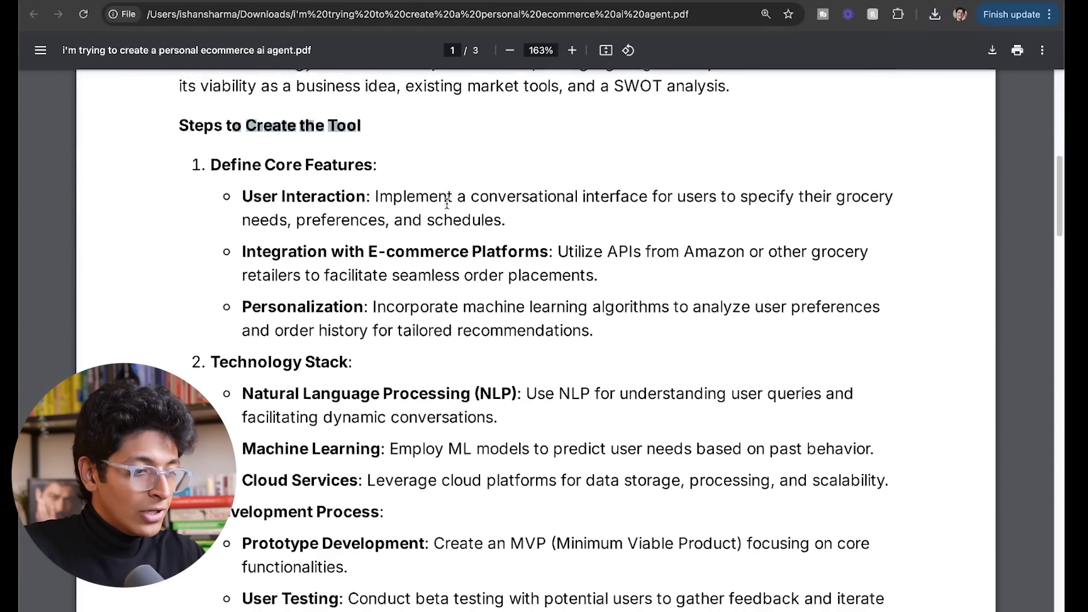
scroll(446, 204, "down", 1)
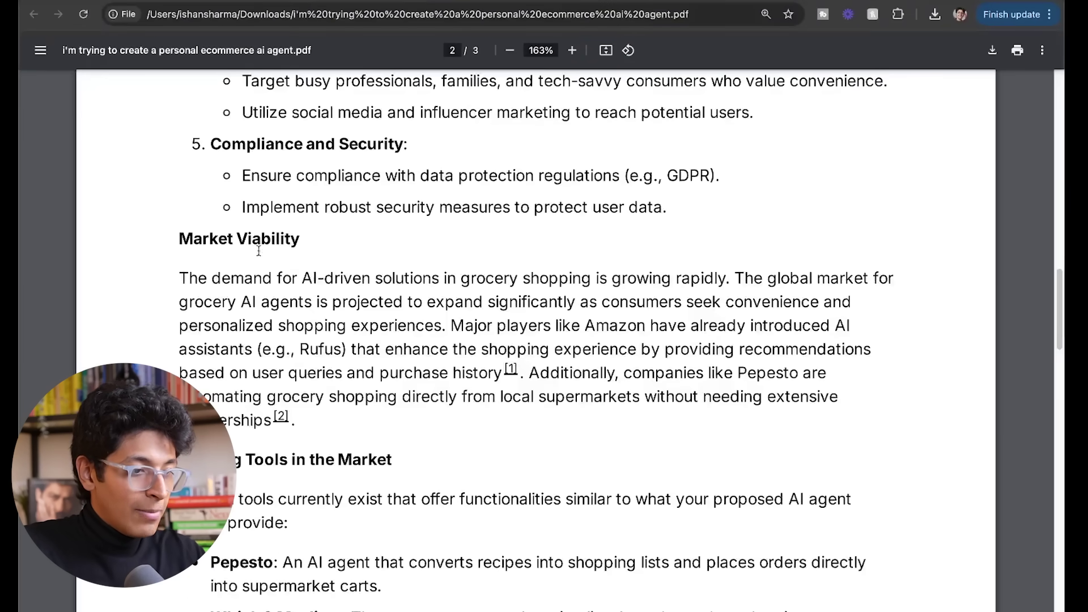
Step: Examine the PDF's Market Viability, Existing Tools in the Market, and SWOT Analysis sections through to the conclusion
scroll(417, 286, "down", 6)
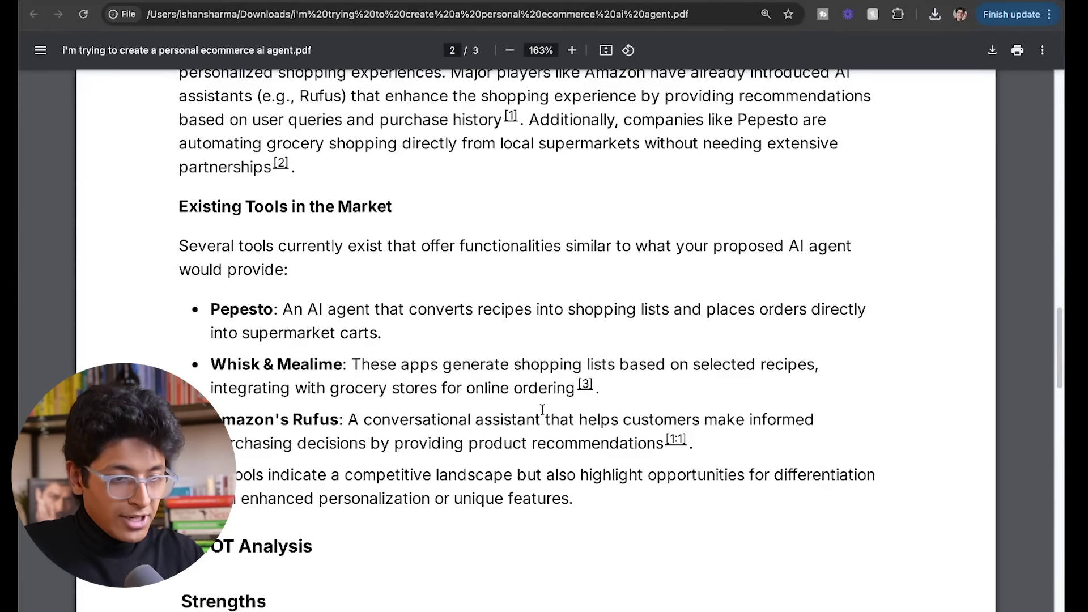
scroll(542, 410, "down", 5)
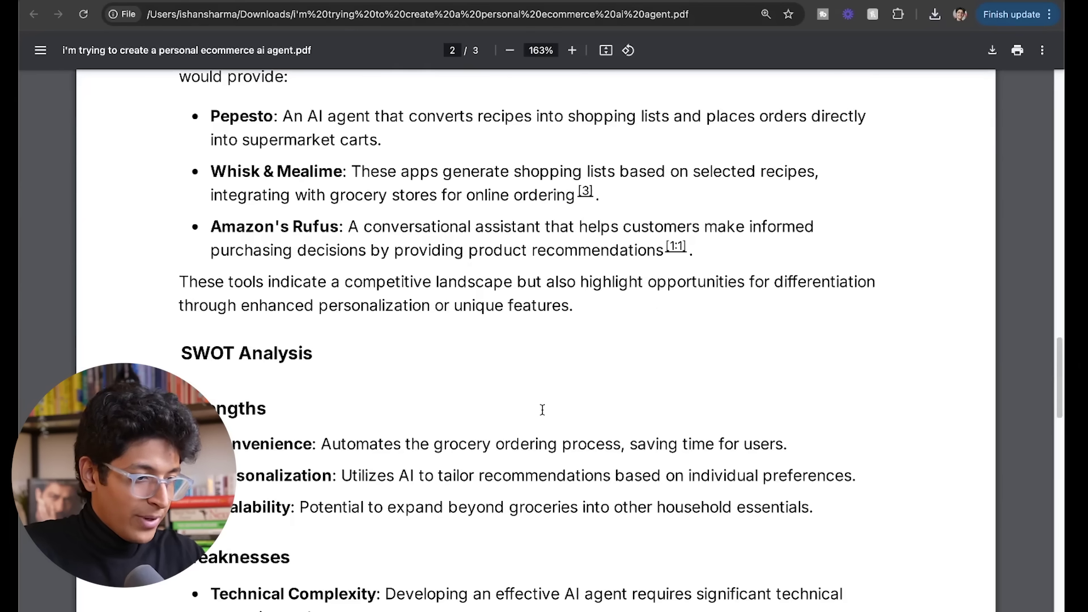
scroll(543, 409, "down", 1)
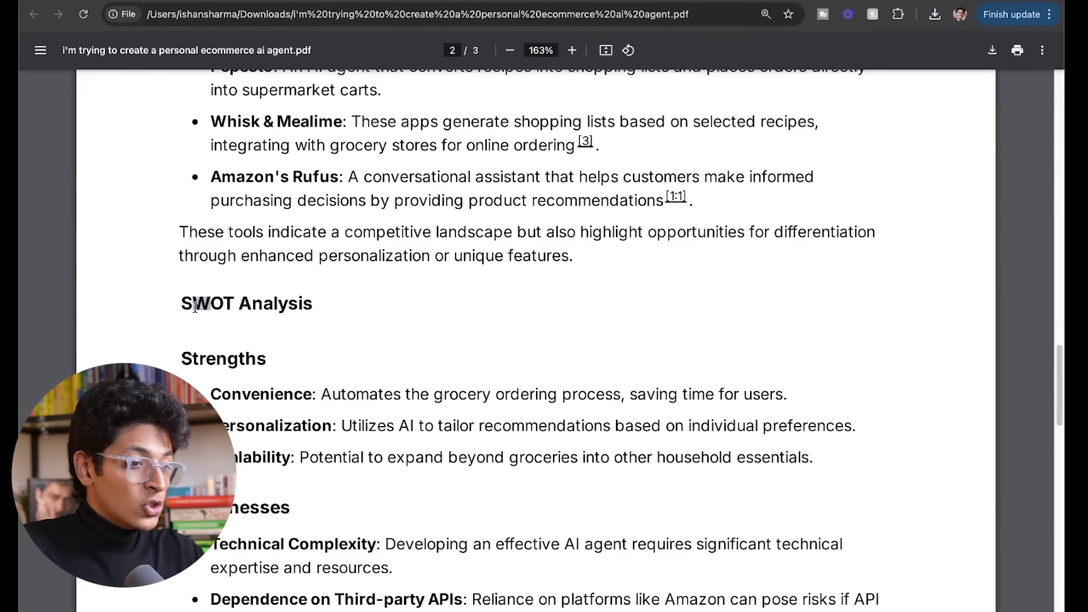
scroll(511, 339, "down", 5)
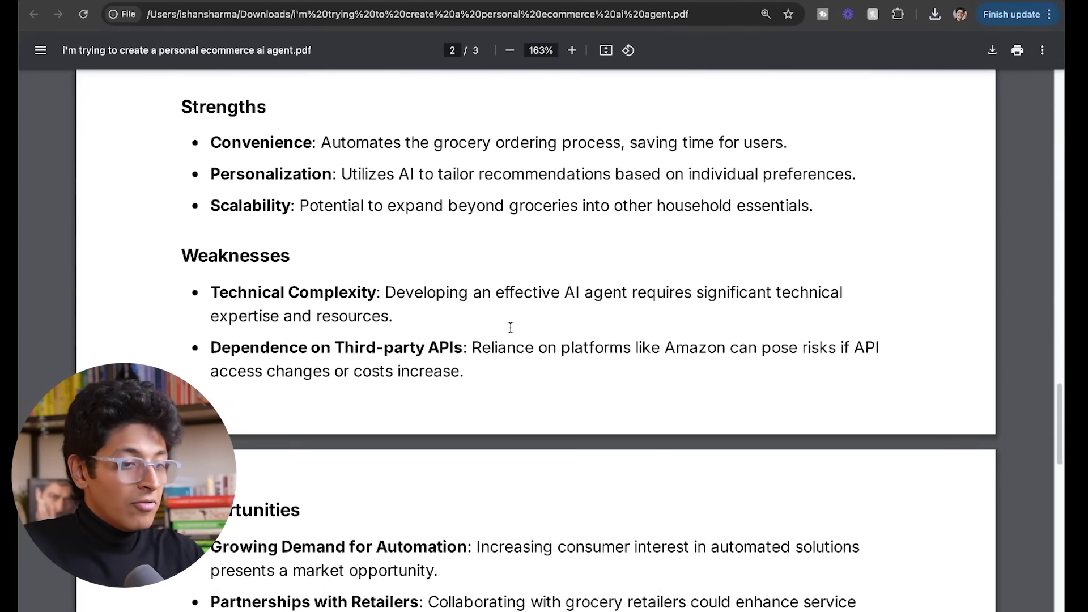
scroll(519, 294, "down", 3)
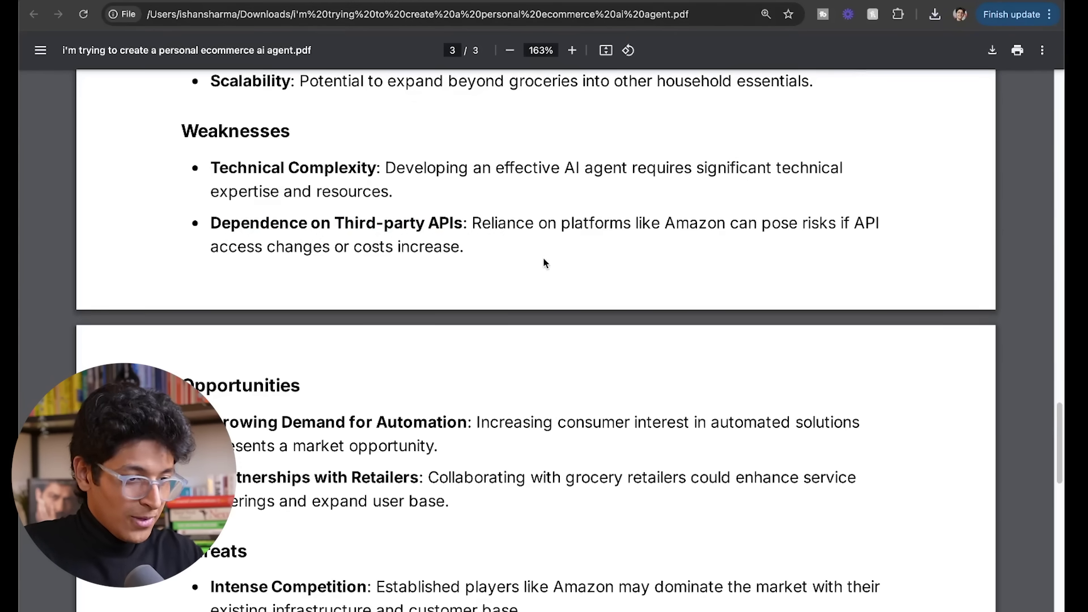
scroll(545, 254, "down", 4)
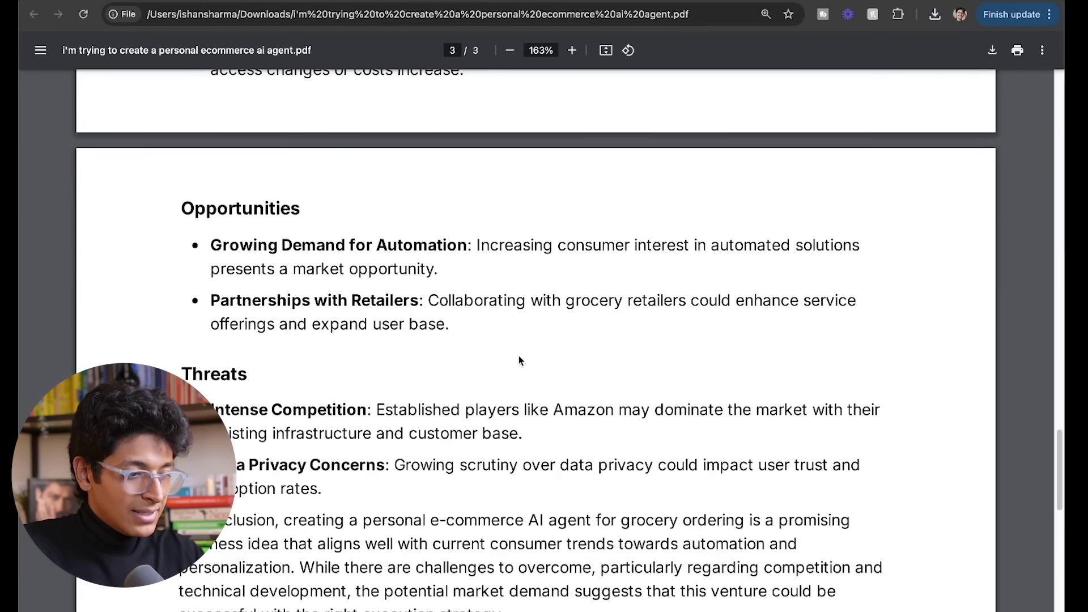
scroll(518, 361, "down", 6)
scroll(527, 351, "up", 12)
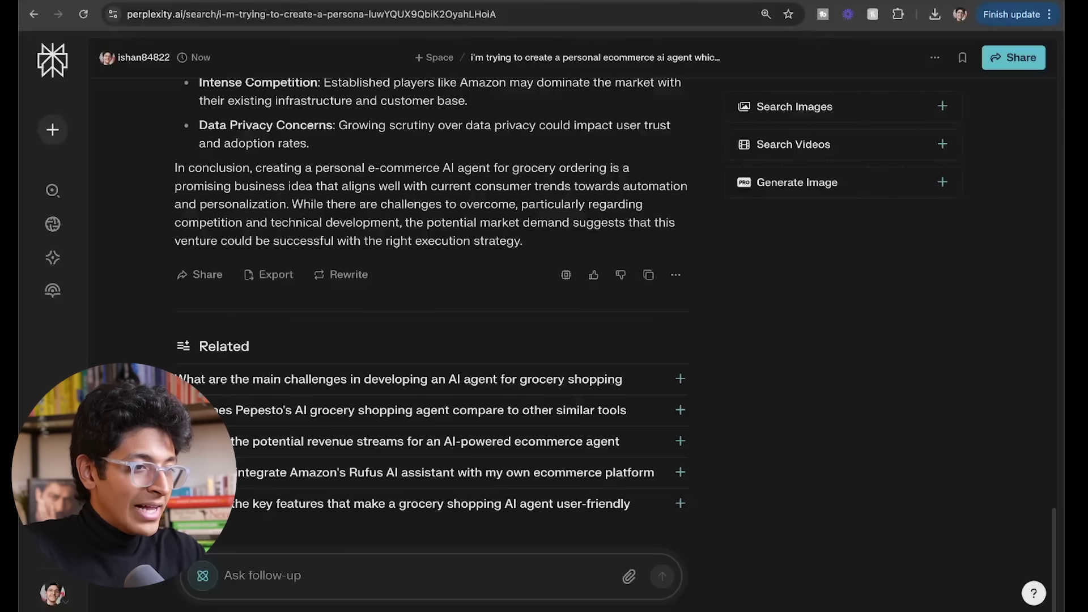
Step: In a new Perplexity thread, request Deep Research on the India's Got Latent and Ranveer Allahabadia controversy, what it means for Indian content creators, and the government's response
left_click(52, 132)
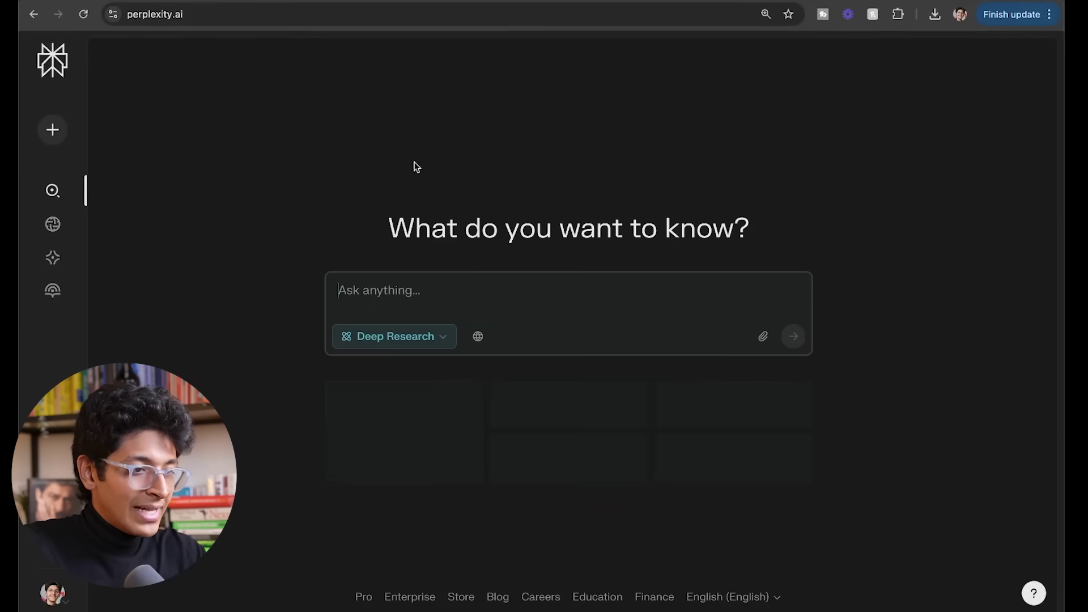
left_click(449, 287)
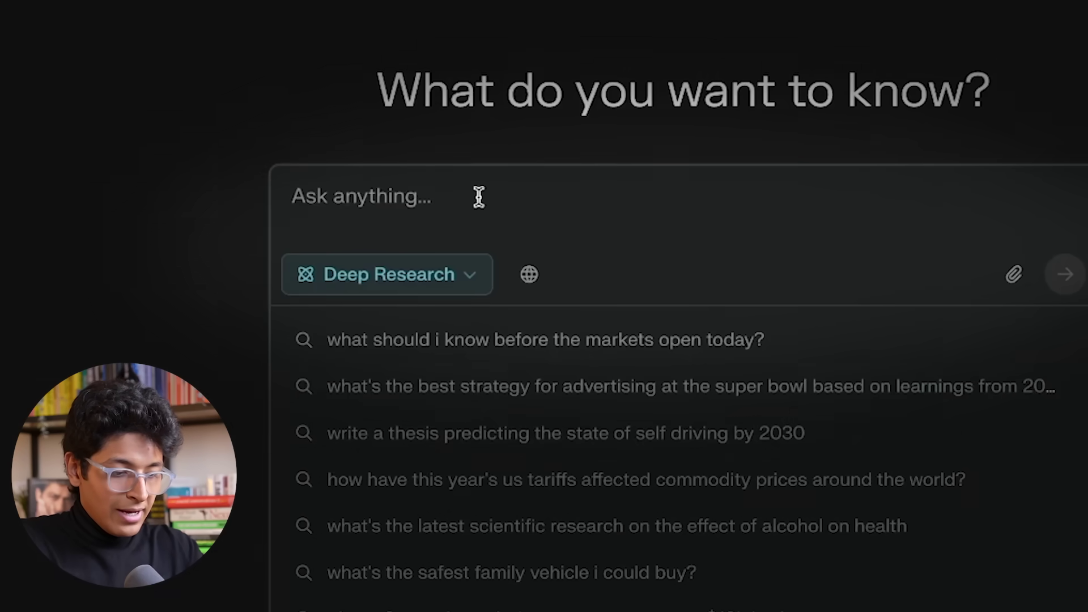
type("search the web in")
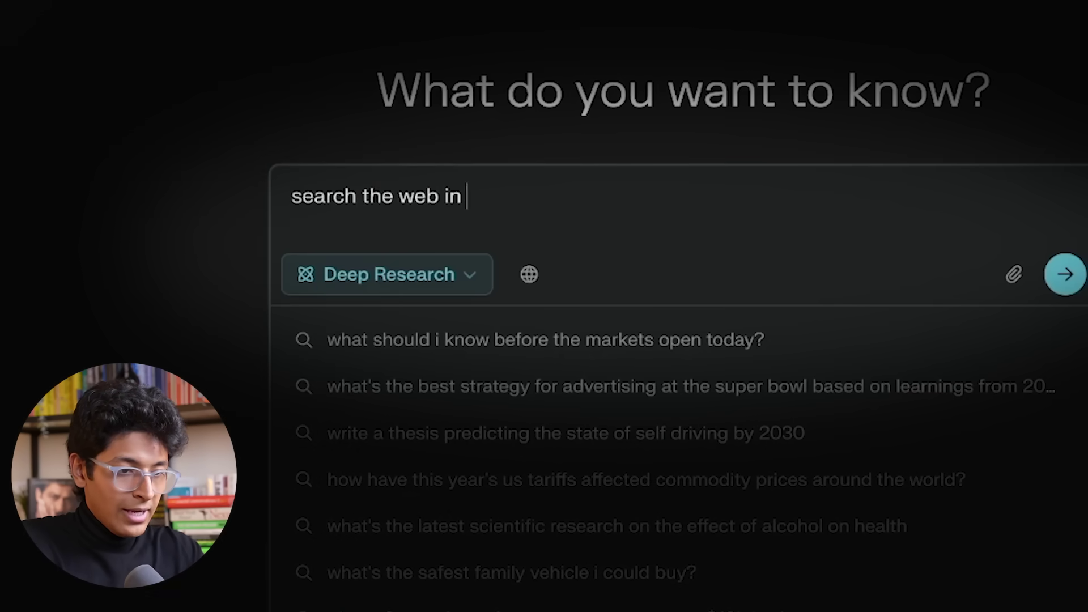
type(" real time an")
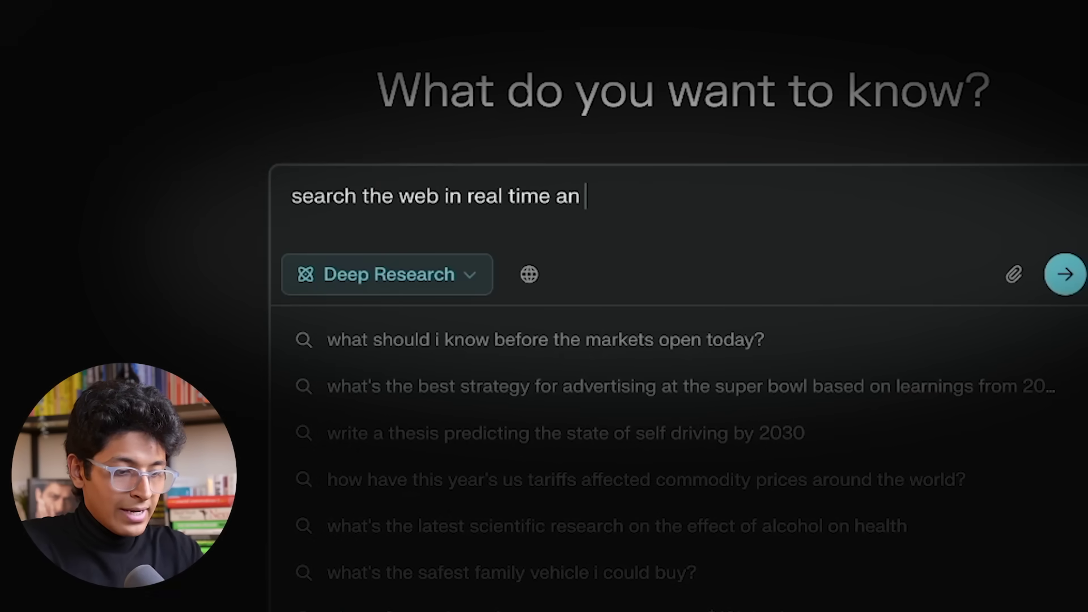
type("d create an in-depth report on the india's got latent situation and ranveer allahabadia getting hate and cancelled and what that means for content creators in India. Analyse")
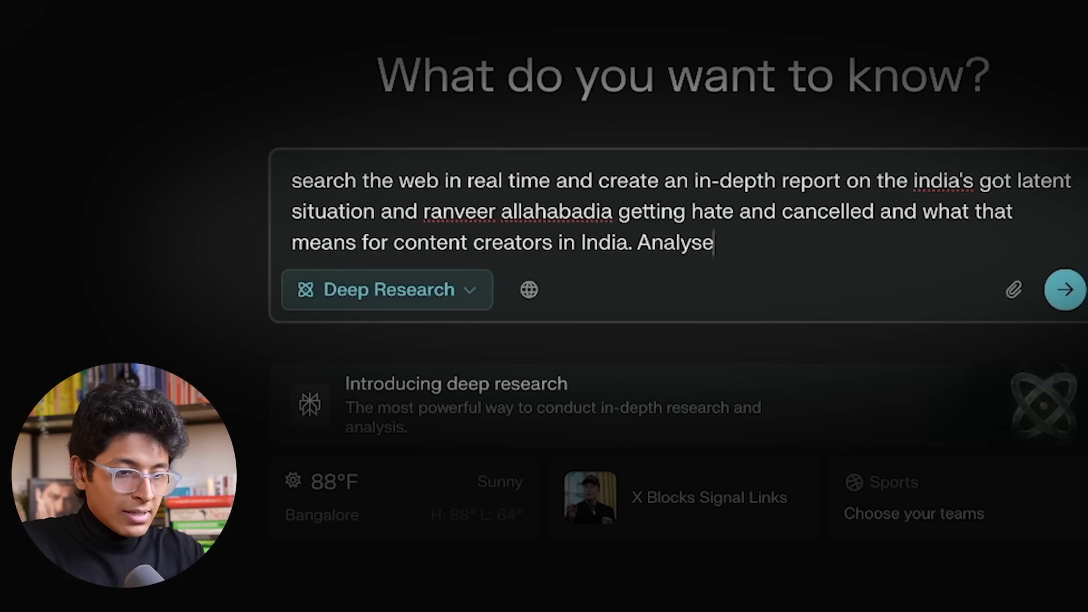
type(" this case and tell if it was the right thing to do by t")
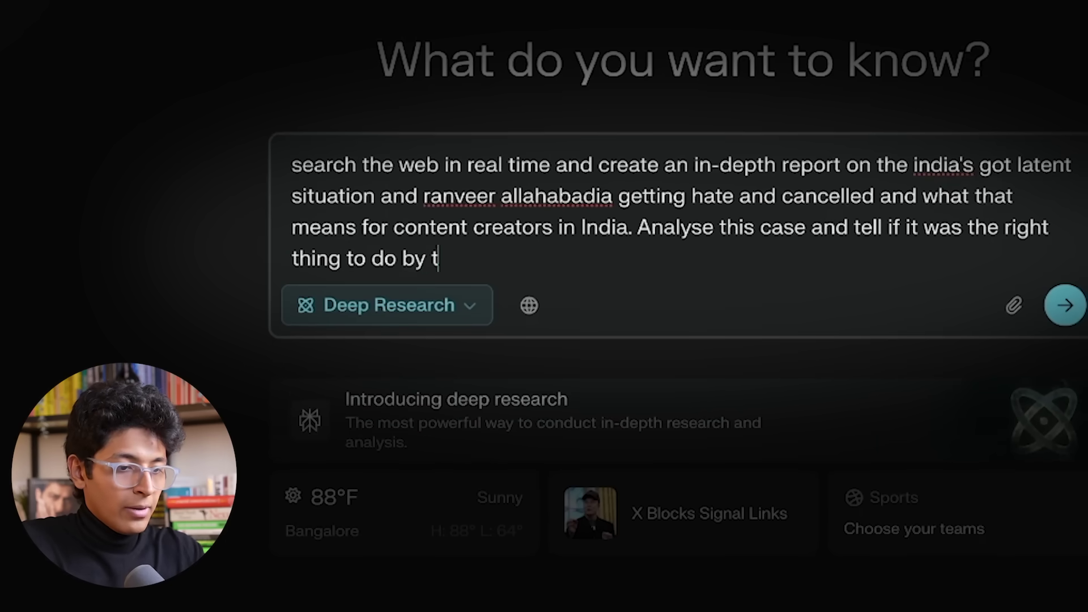
key("BackSpace")
key("BackSpace")
key("BackSpace")
key("BackSpace")
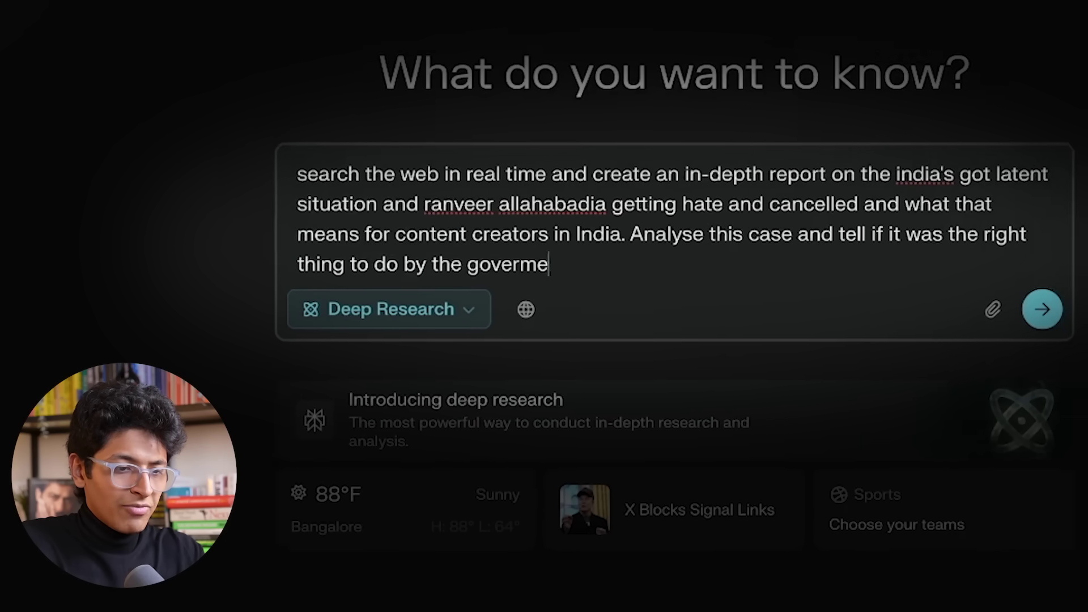
type("nment")
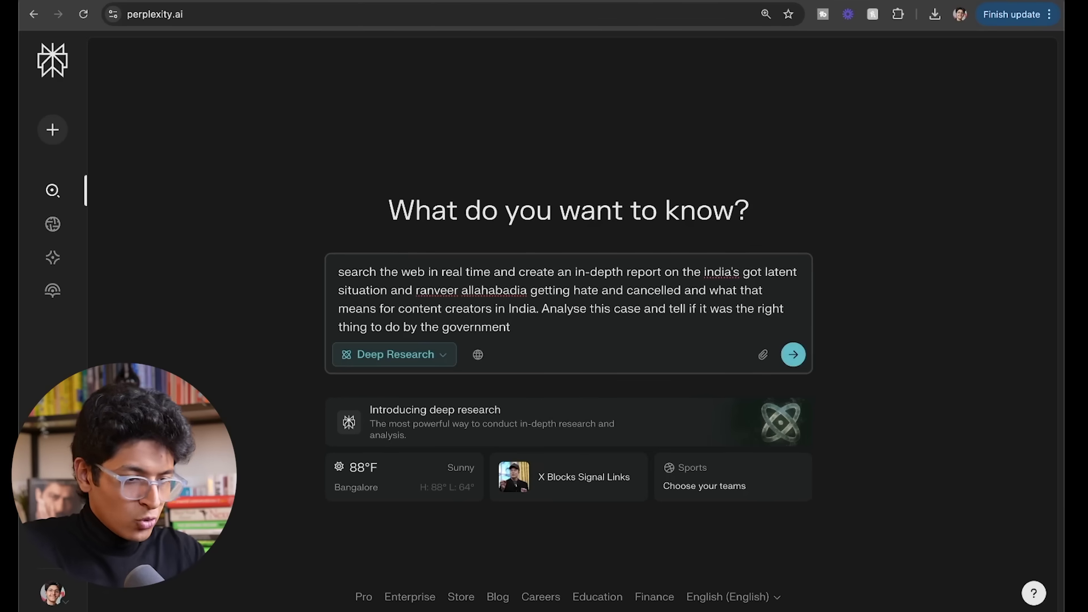
key("Return")
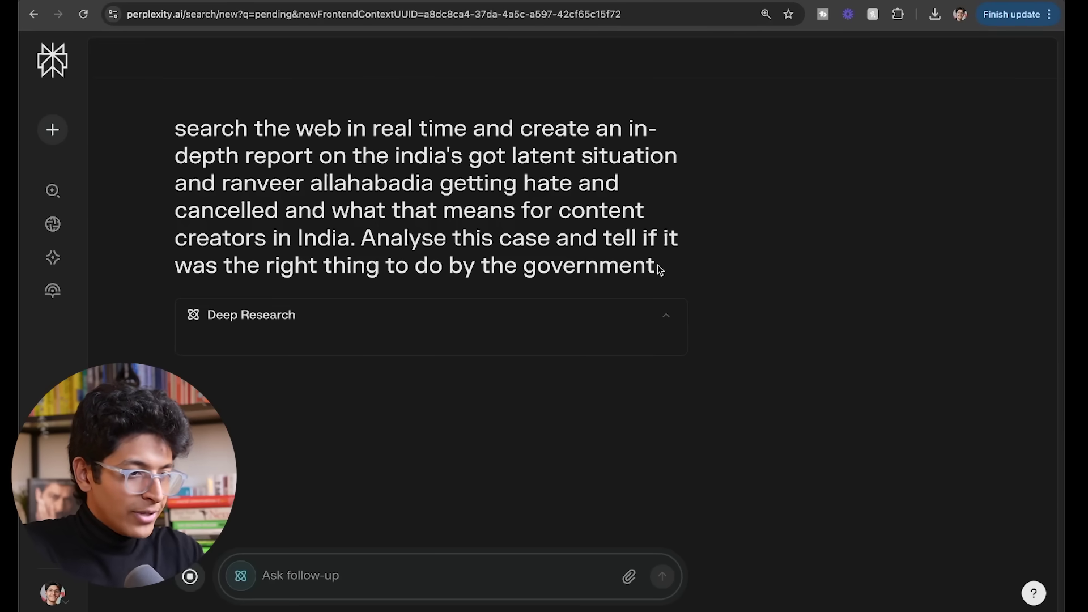
Step: Copy the India's Got Latent research prompt, switch to Gemini, and submit it in a new Deep Research chat
left_click_drag(659, 269, 173, 124)
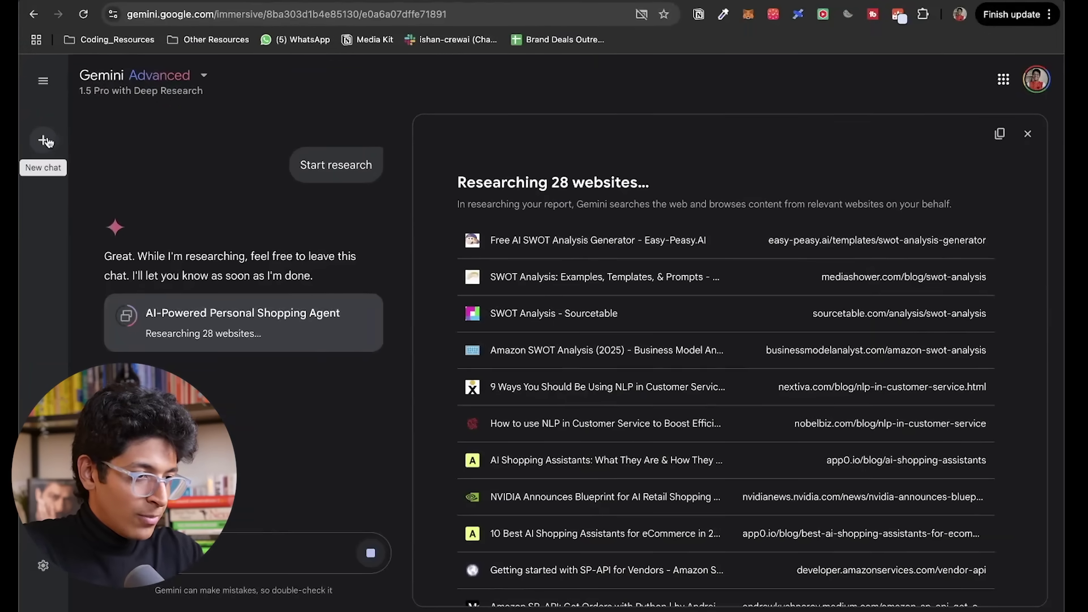
left_click(62, 142)
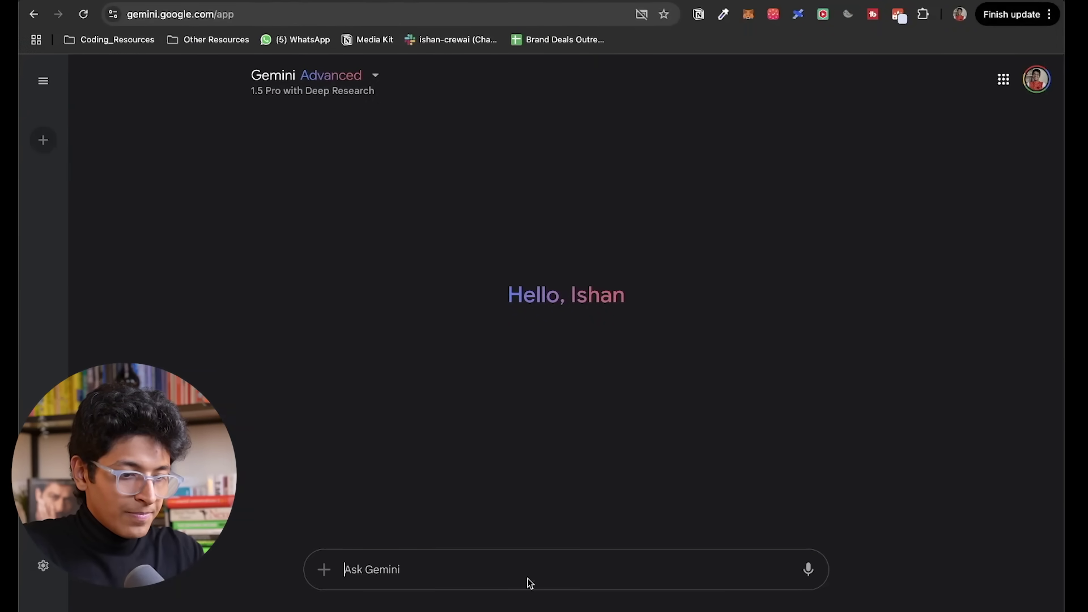
key("Return")
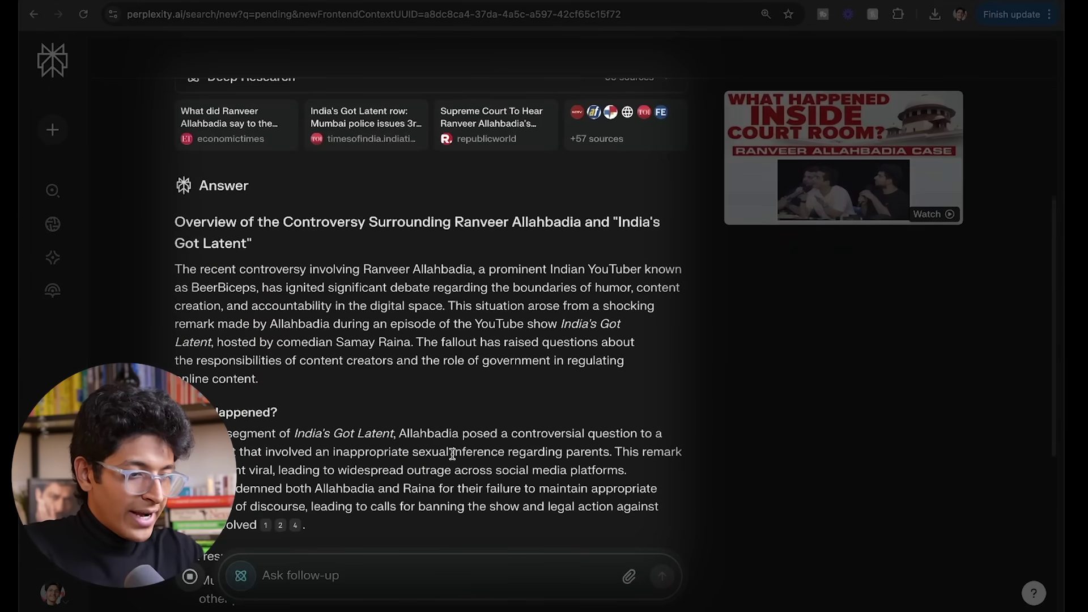
Step: Examine Perplexity's answer on the India's Got Latent controversy, from the overview through public reaction, impact on content creators, and the government's role
scroll(454, 458, "down", 3)
scroll(453, 458, "down", 6)
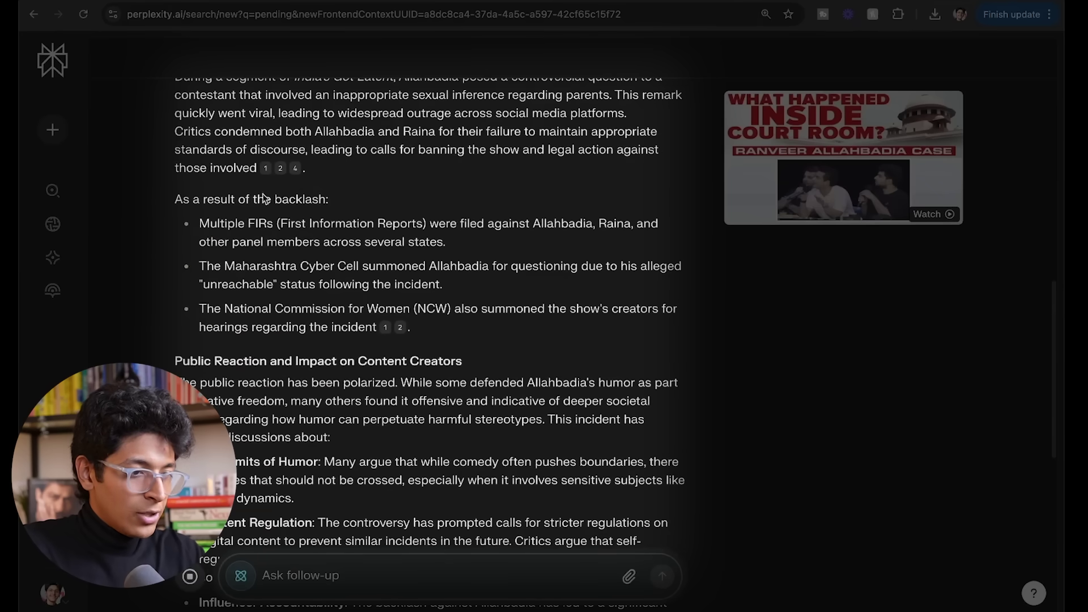
scroll(408, 259, "up", 3)
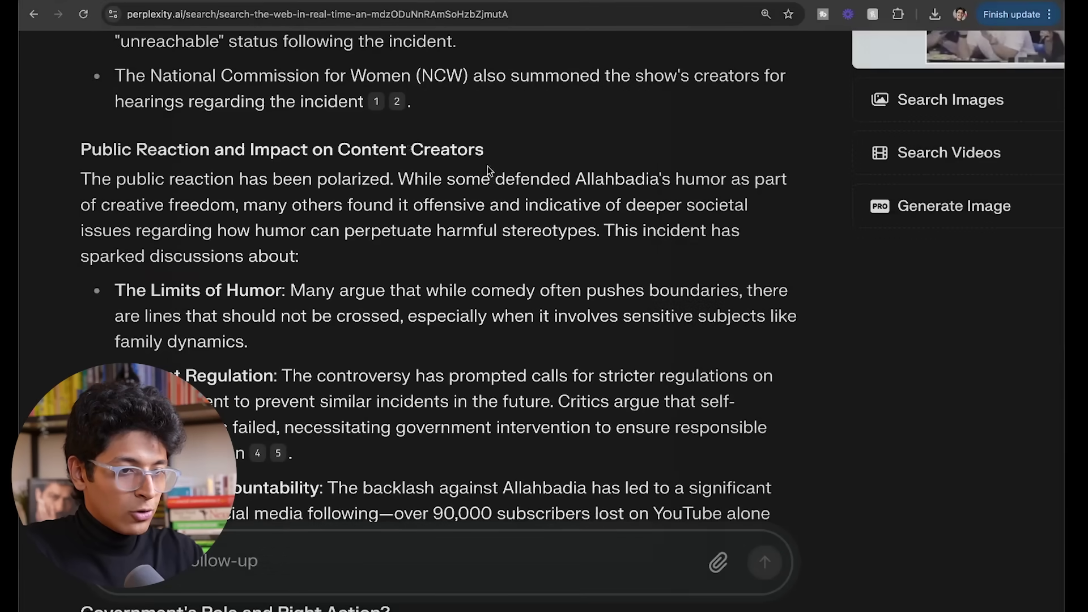
scroll(486, 170, "down", 8)
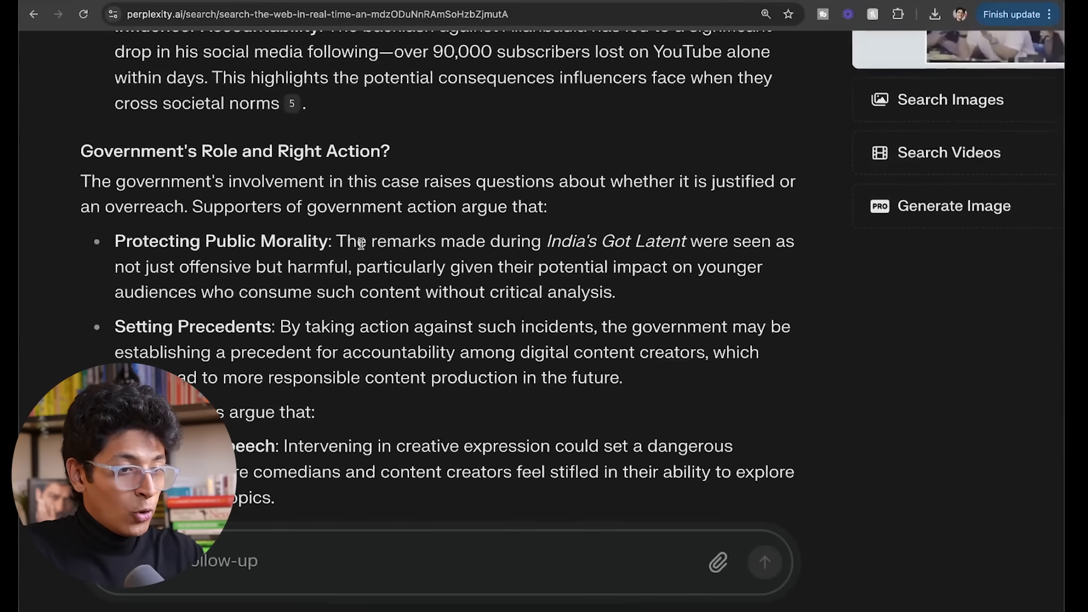
scroll(361, 243, "down", 8)
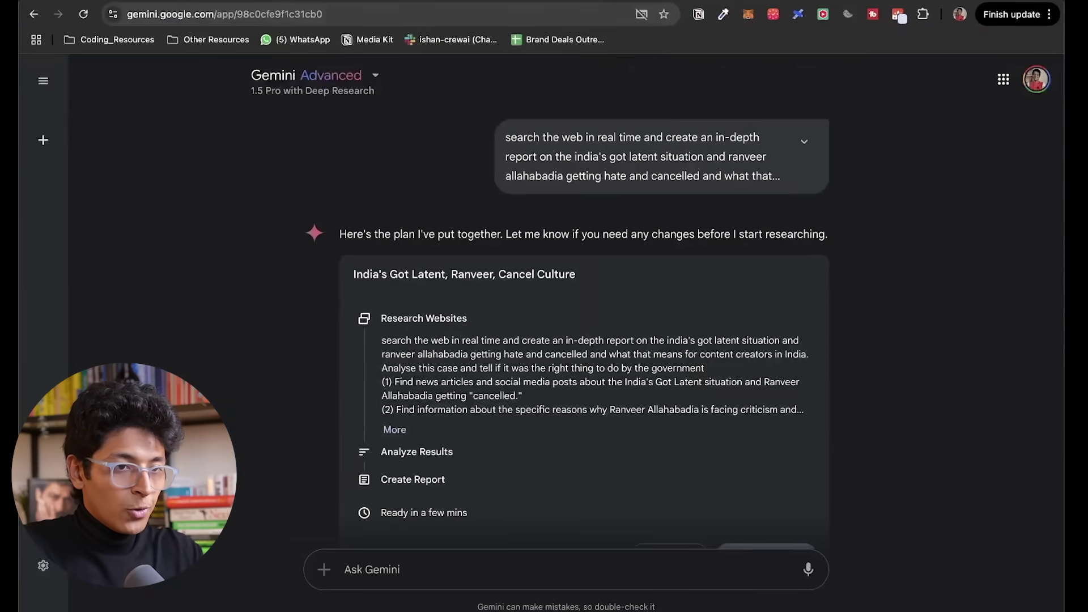
Step: Open ChatGPT in a new tab and attach the Perplexity PDF "search the web in real time and create an in-depth.pdf" from Downloads
key("super+t")
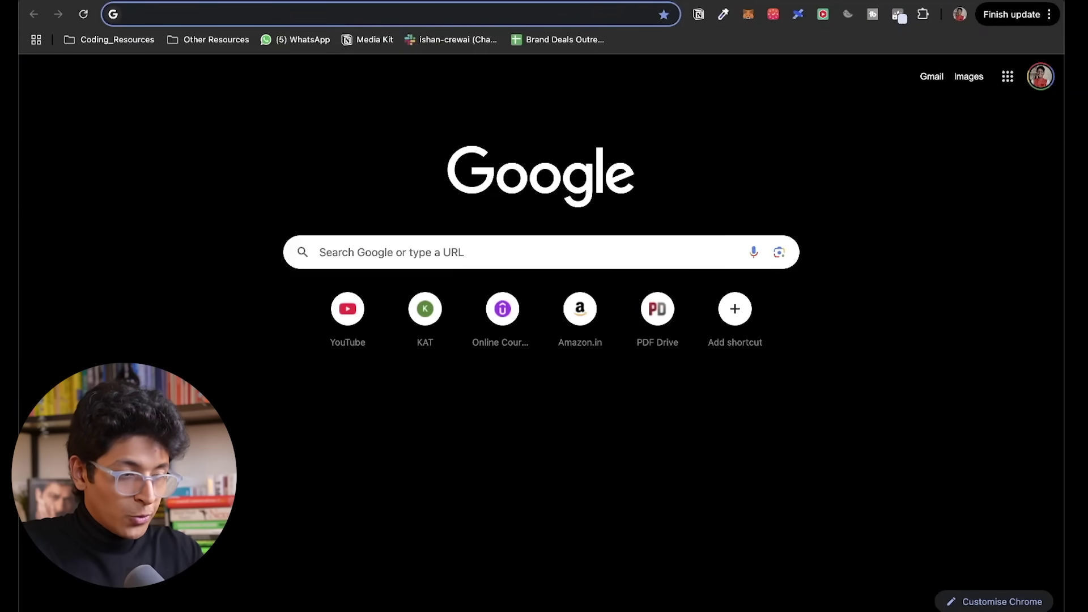
type("cha")
key("Return")
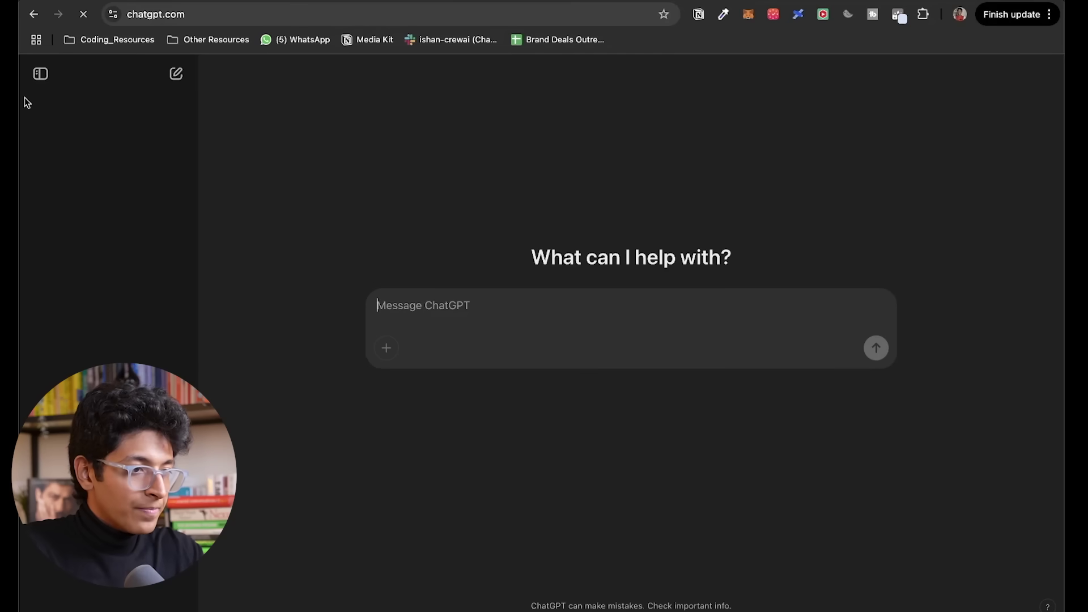
left_click(39, 73)
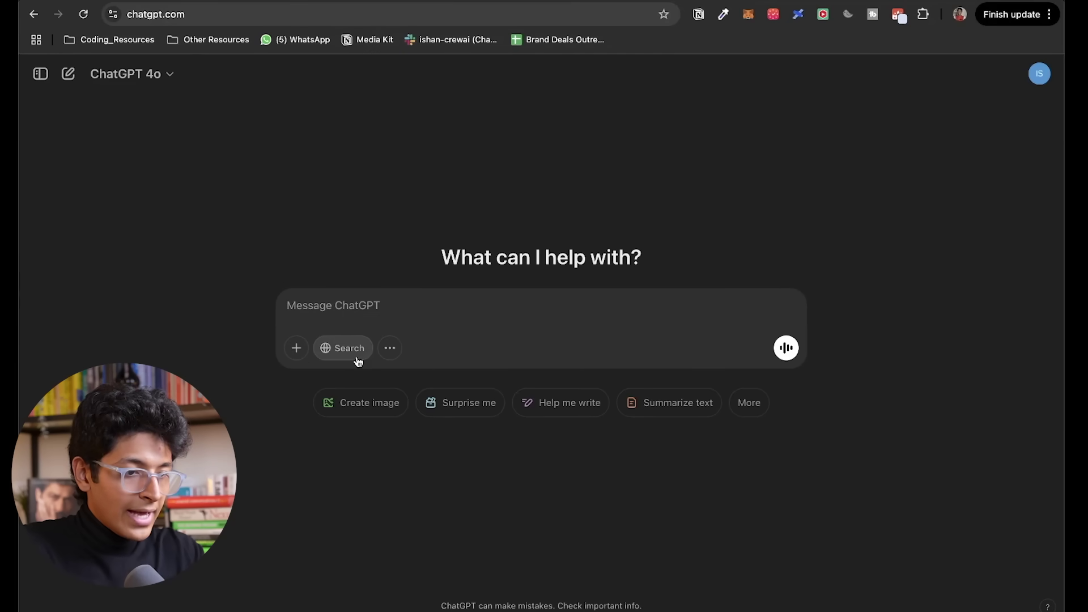
left_click(361, 311)
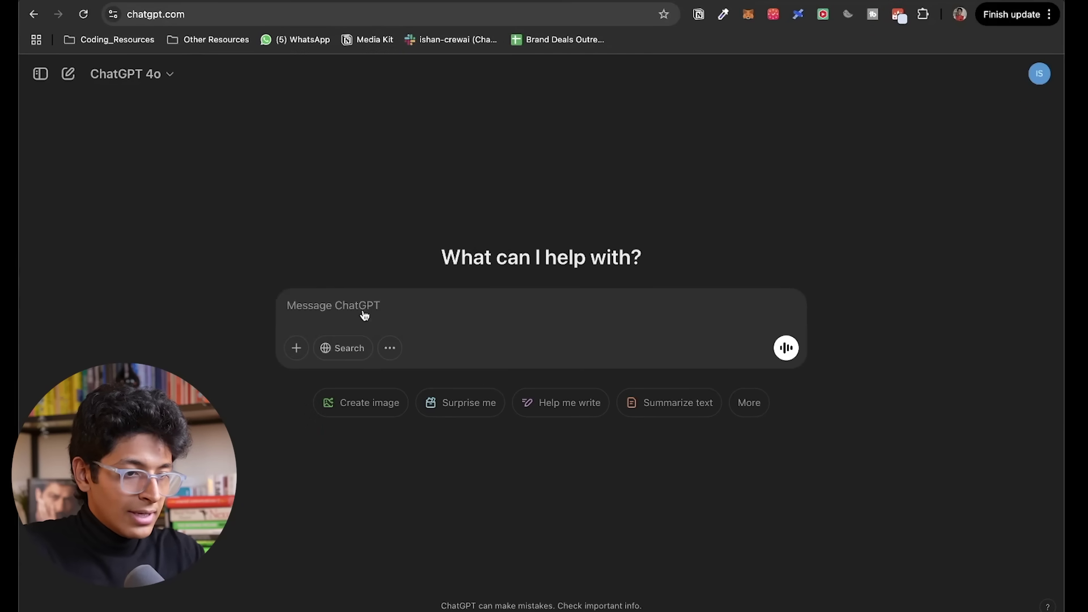
left_click(329, 222)
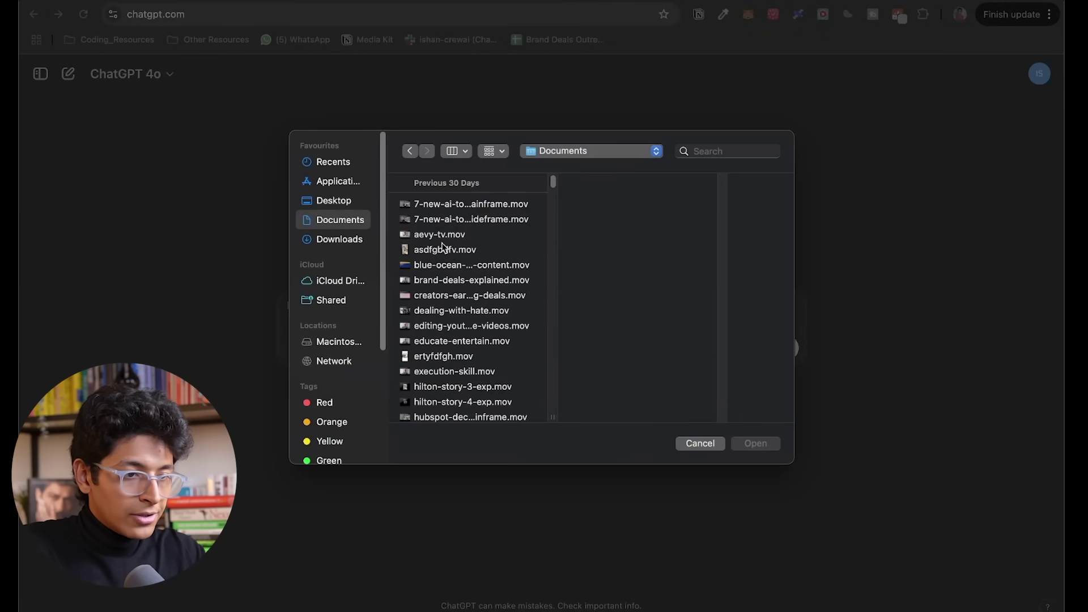
left_click(355, 240)
double_click(479, 261)
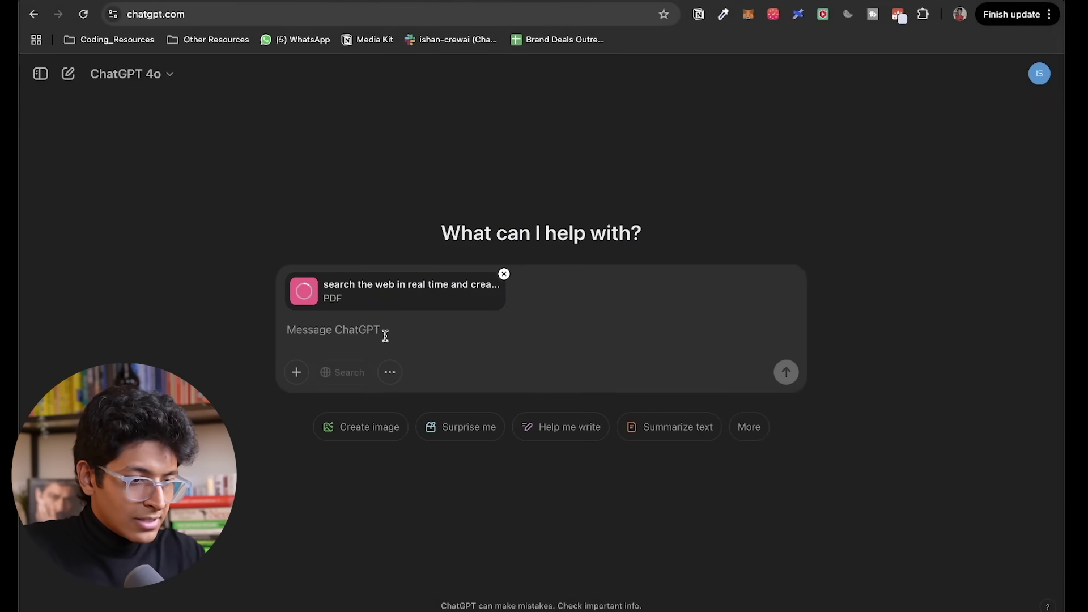
Step: Request a simple-worded 10-minute YouTube video, 150 words per minute, Alex Hormozi style, with five sections: controversy, audience reaction, government and police action, rightness, creator and free-speech implications
type("create a 10min video")
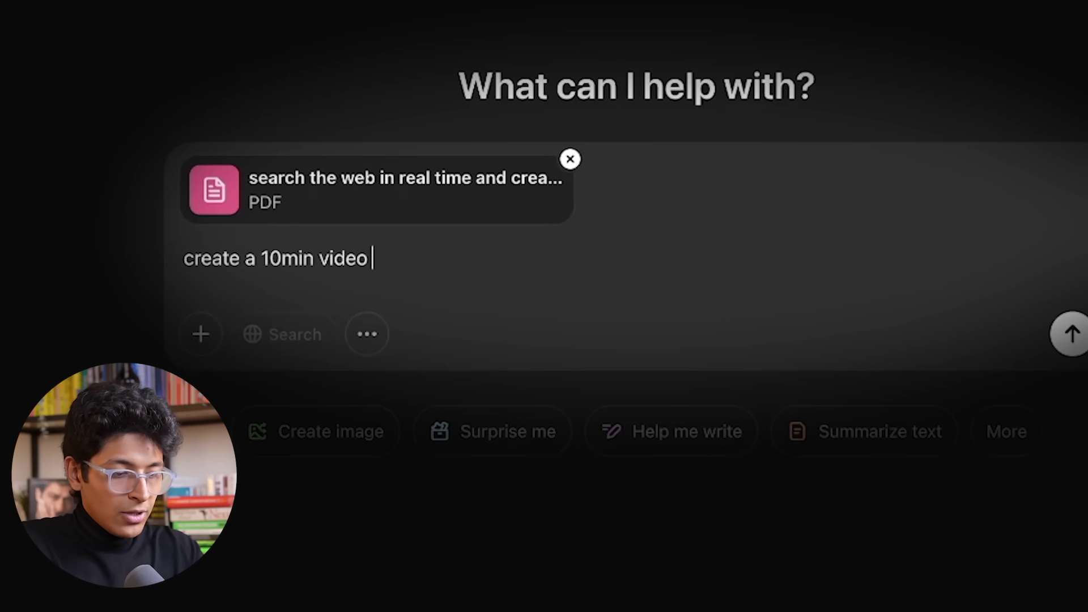
type(" for youtube using the topic of the pdf. my speaking speed is 150 words per min. Make it in Alex Hormozi style. Use simple words and easy to understand language. Create")
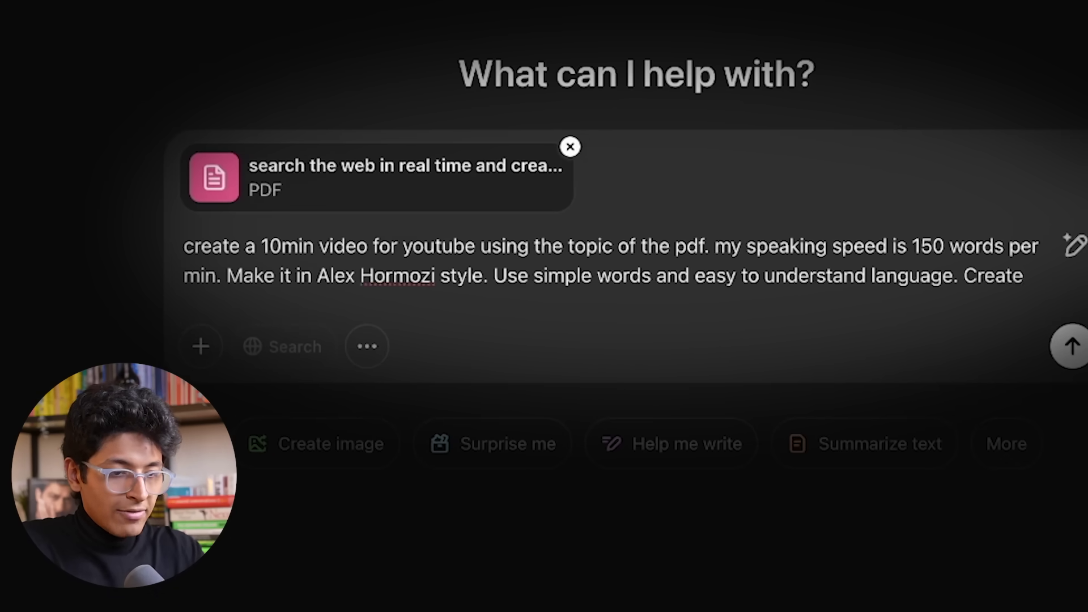
type(" 5 sections explaining: 1. what was the controversy about? 2. How the audience reacted? 3. What the government and police bodies did? 4. Was it right for them to do this? 5. Implications of this for creators")
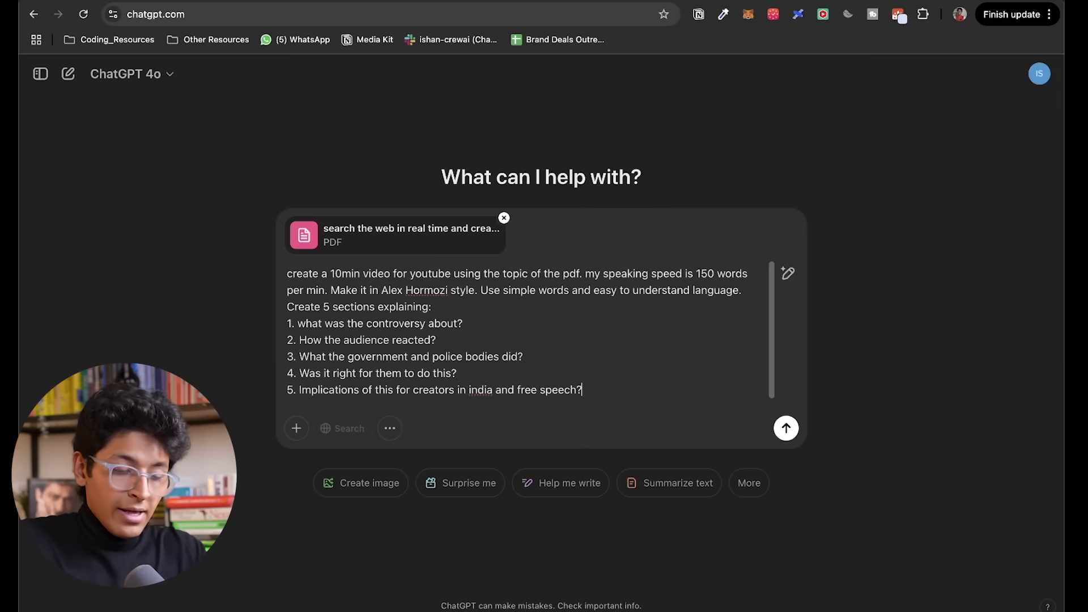
key("Return")
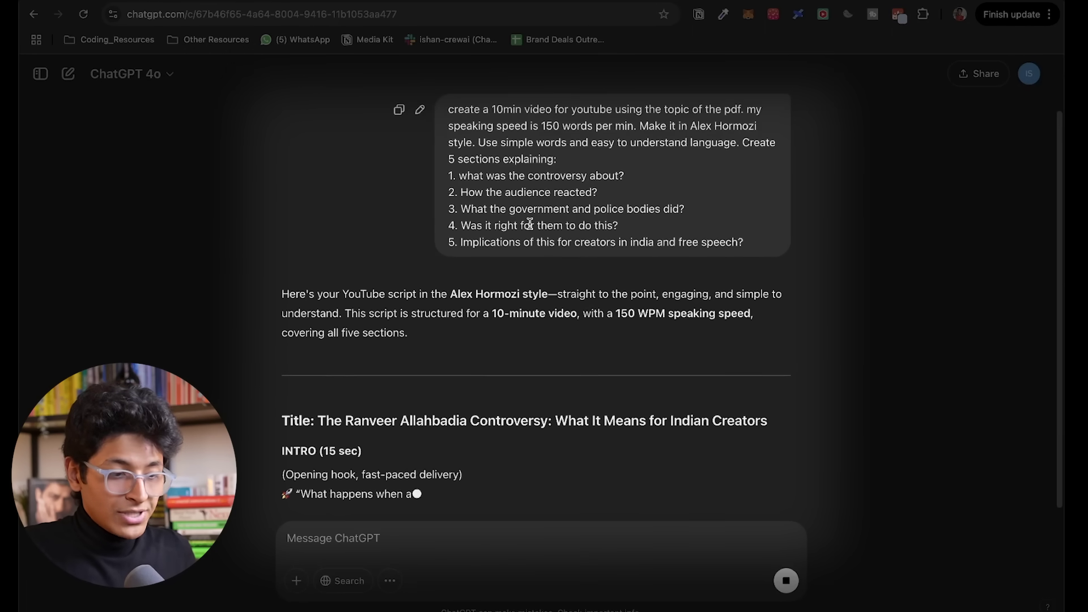
scroll(532, 221, "up", 1)
Step: Switch back to Gemini and start the research from its proposed India's Got Latent plan
left_click(265, 1)
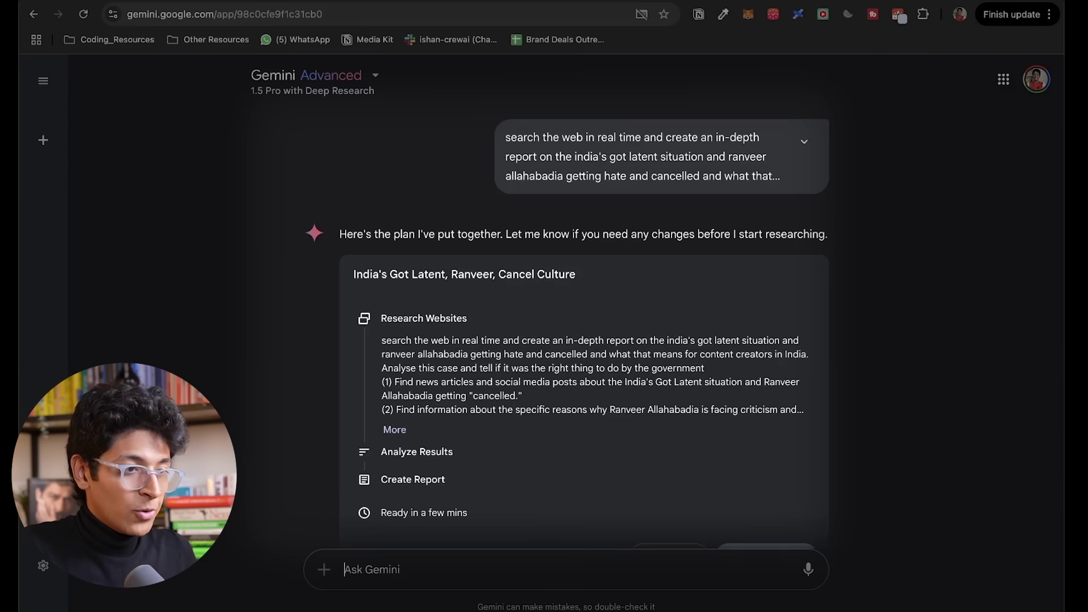
scroll(586, 381, "down", 2)
left_click(786, 483)
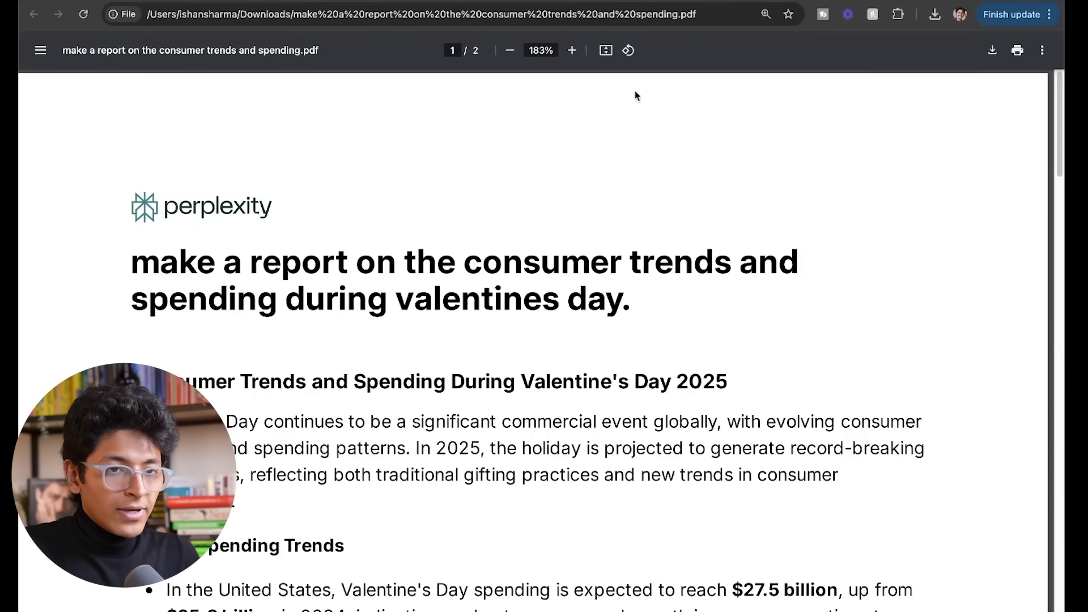
Step: Review the Perplexity PDF on Valentine's Day consumer trends, covering overall spending, key categories, demographics, and shopping behavior
scroll(640, 298, "down", 5)
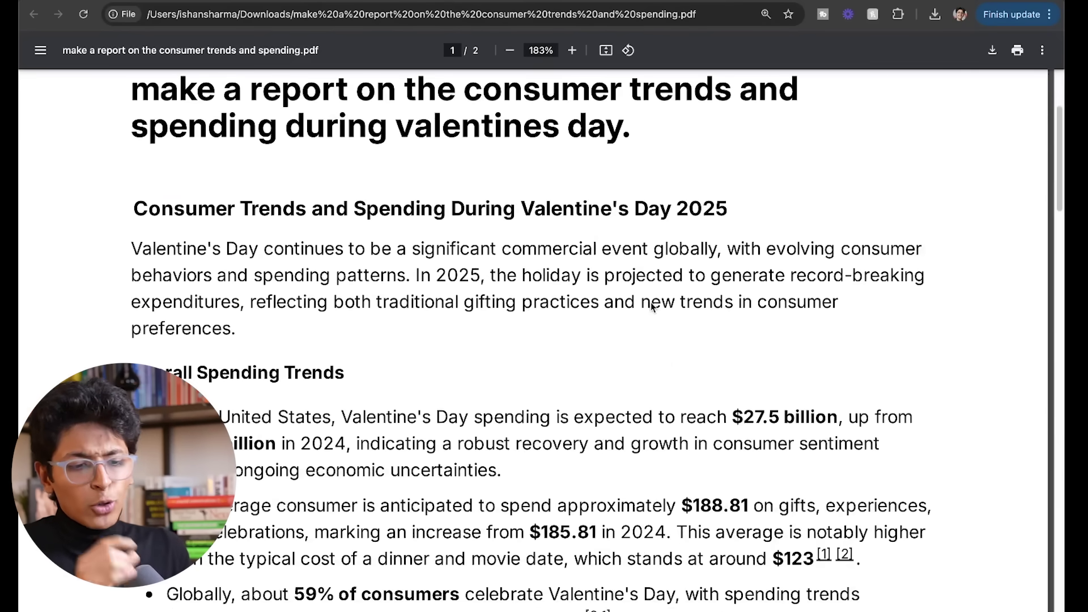
scroll(651, 305, "down", 12)
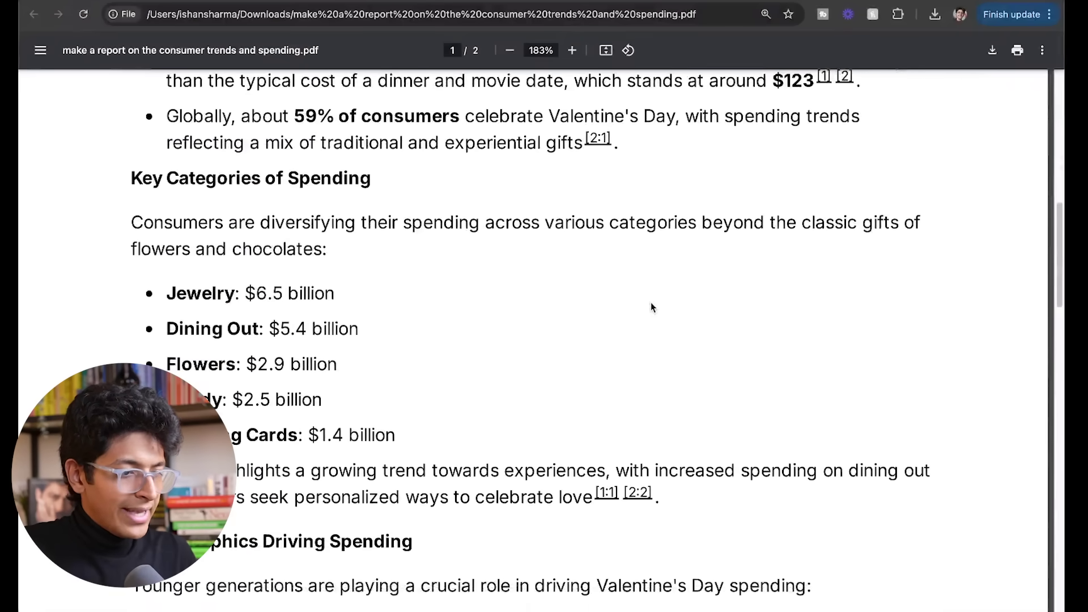
scroll(651, 307, "down", 12)
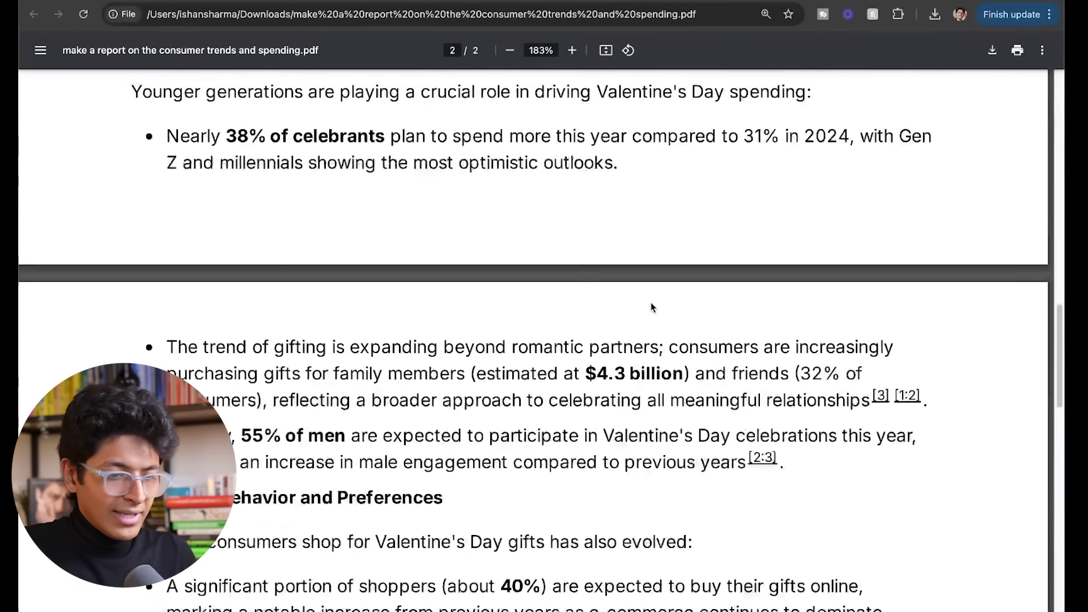
scroll(650, 307, "down", 4)
scroll(651, 307, "up", 14)
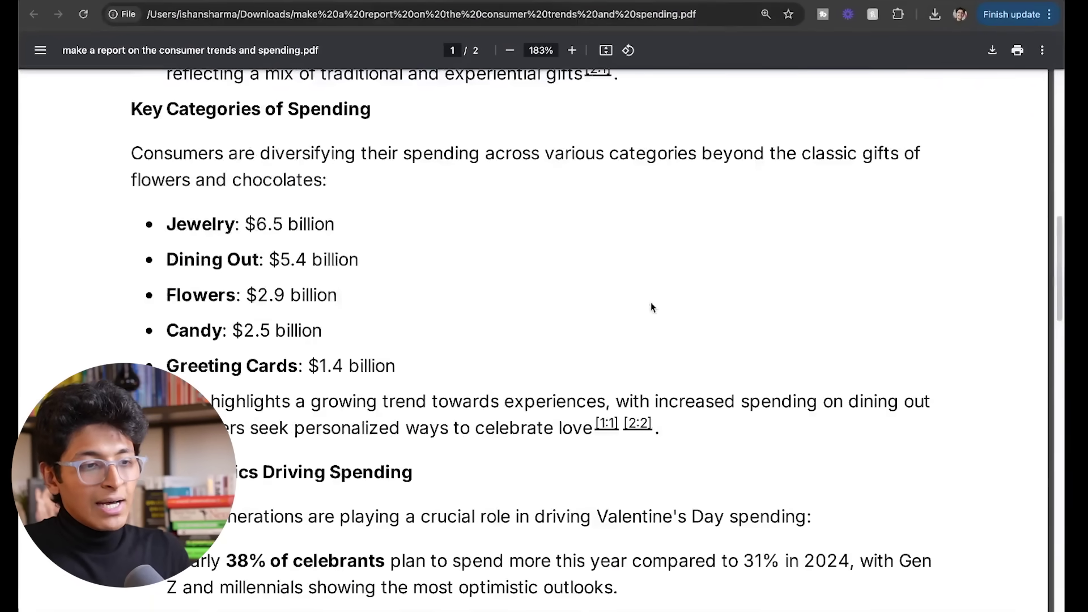
scroll(650, 302, "up", 10)
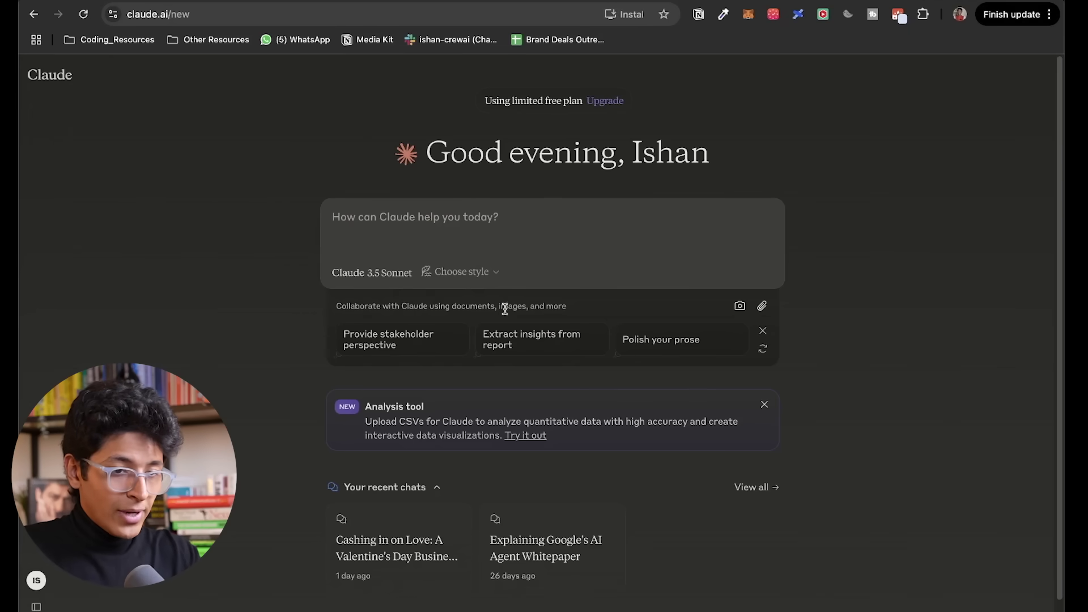
Step: In Claude, attach the India's Got Latent PDF and request the same five-section, 10-minute YouTube video script at 150 words per minute in Alex Hormozi style
left_click(760, 307)
double_click(457, 264)
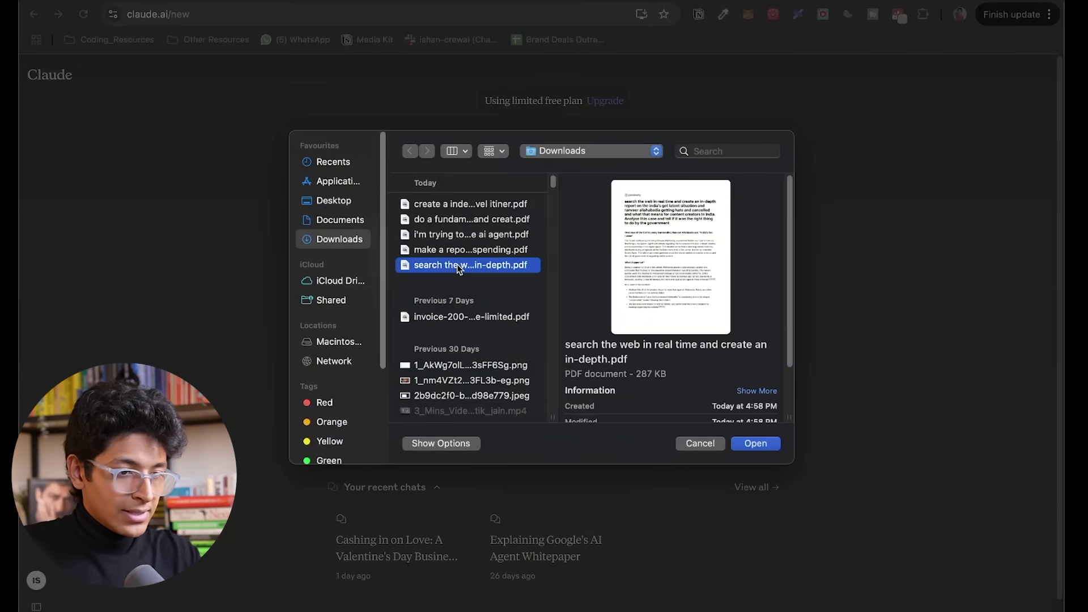
type("create a 10min video for youtube using the topic of the pdf. my speaking speed is 150 words per min. Make it in Alex Hormozi style. Use simple words and easy to understand language. Create 5 sections explaining: 1. what was the controversy about? 2. How the audience reacted? 3. What the government and police bodies did? 4. Was it right for them to do this? 5. Implications of this for creators in india and free speech?")
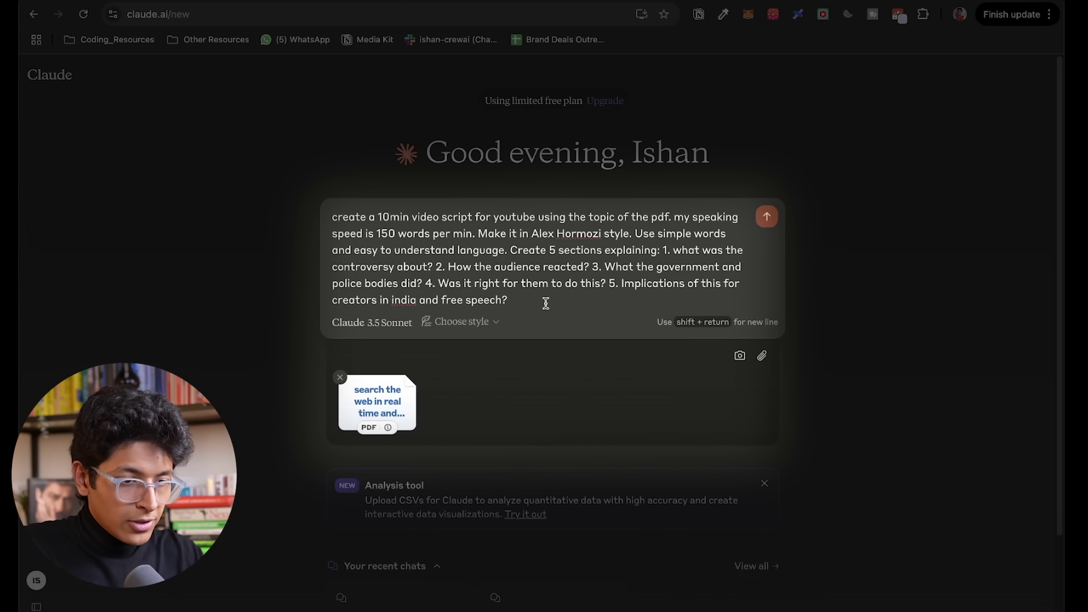
key("Return")
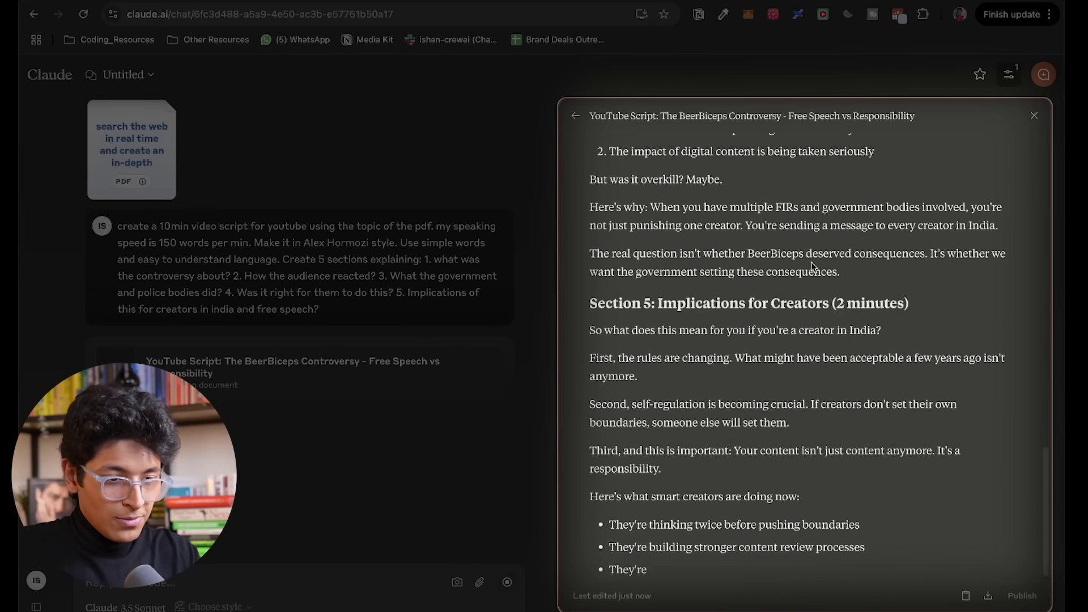
scroll(799, 224, "up", 2)
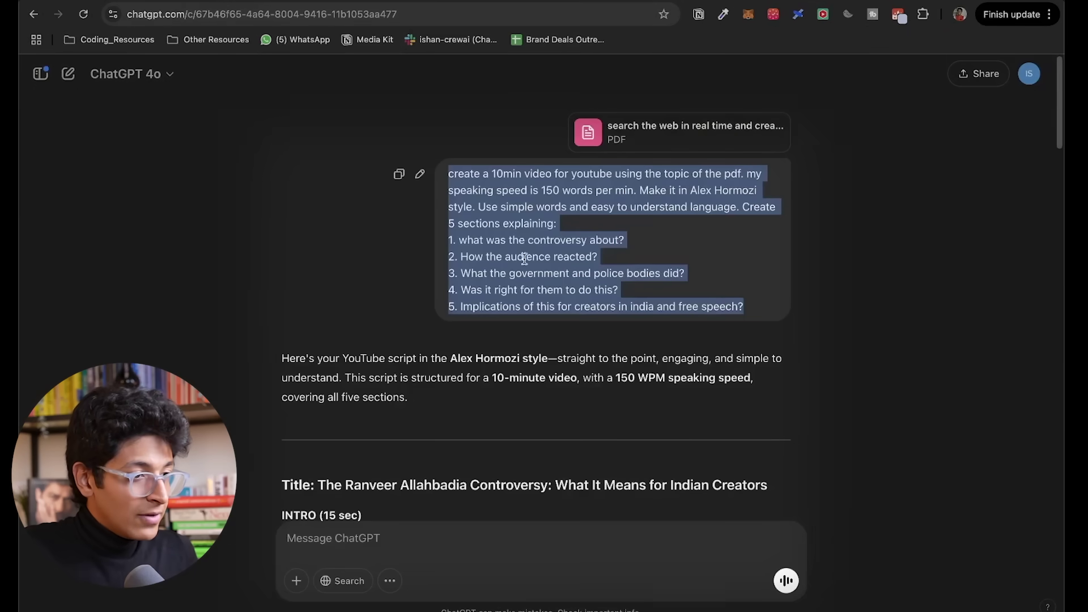
Step: In the ChatGPT chat, read through the generated YouTube script from the intro to the government, police, and right-or-wrong sections
left_click(564, 458)
scroll(615, 418, "down", 5)
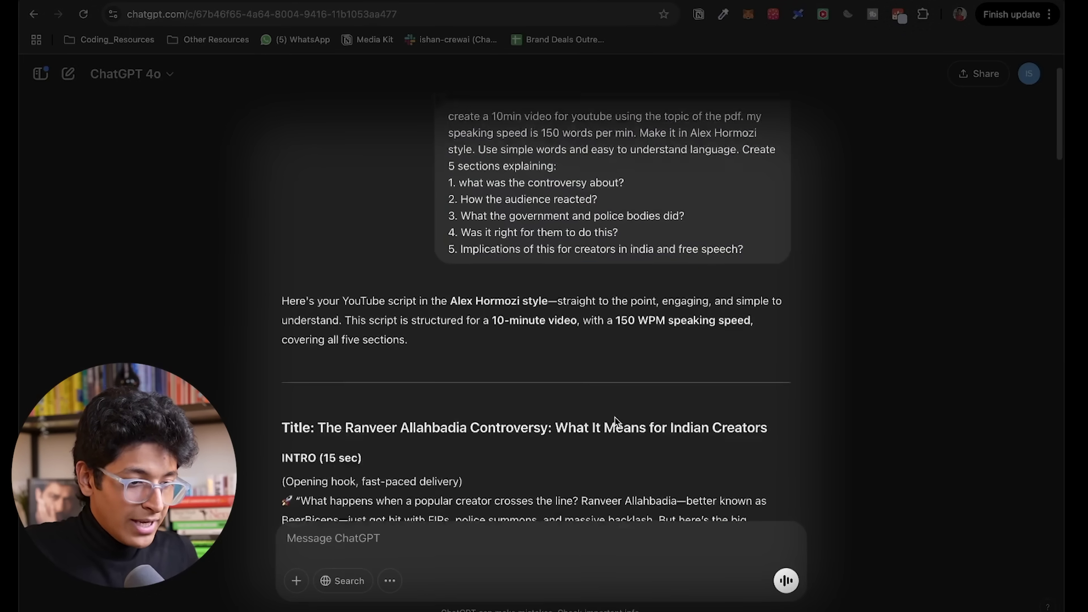
scroll(614, 418, "down", 15)
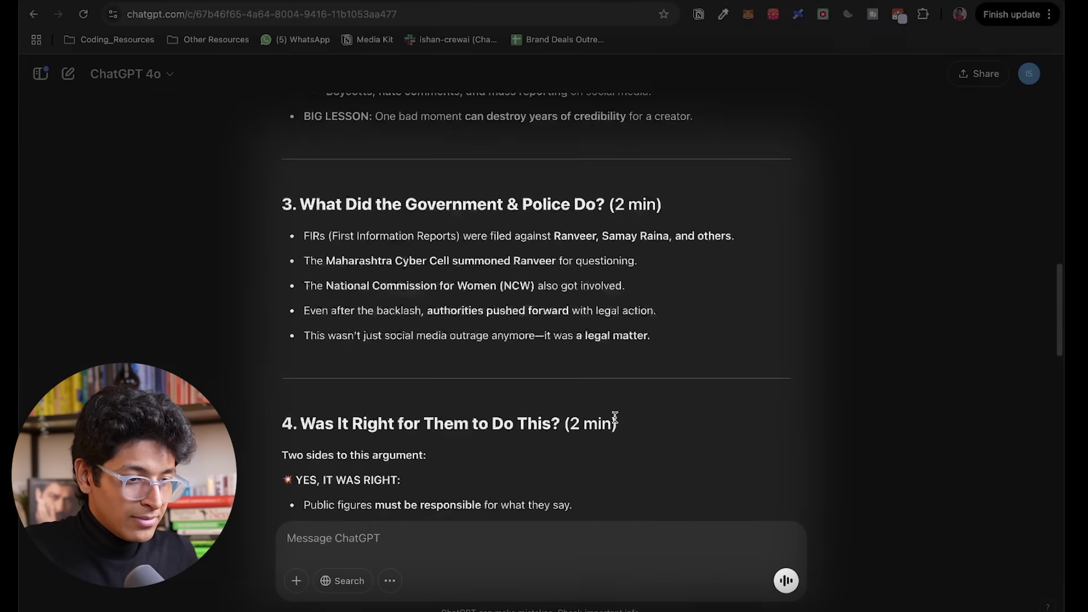
scroll(615, 418, "down", 10)
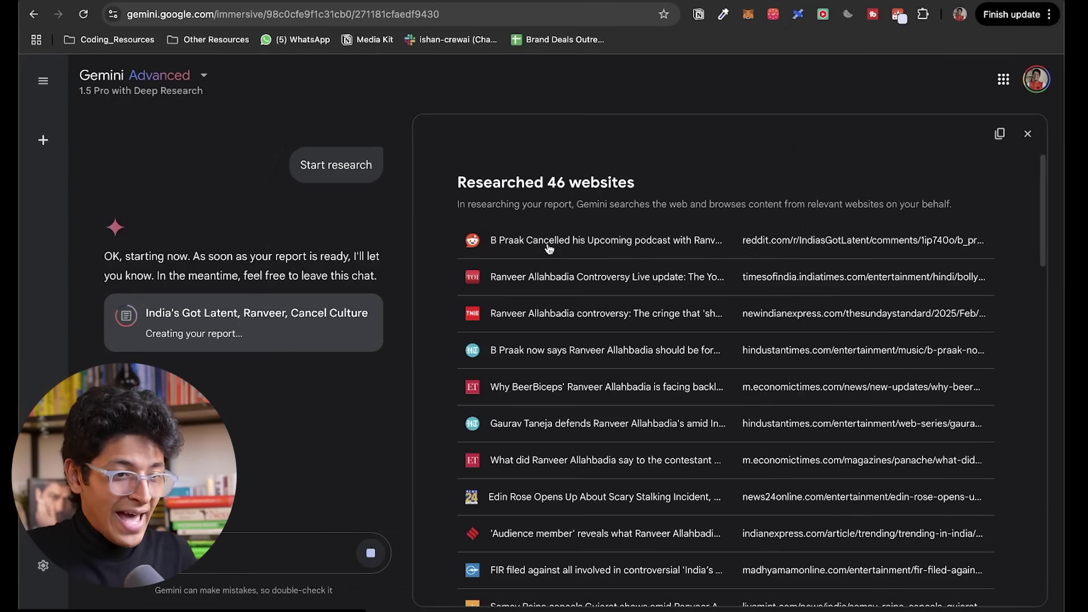
Step: In Gemini, examine the list of websites researched for the India's Got Latent report
scroll(549, 248, "up", 5)
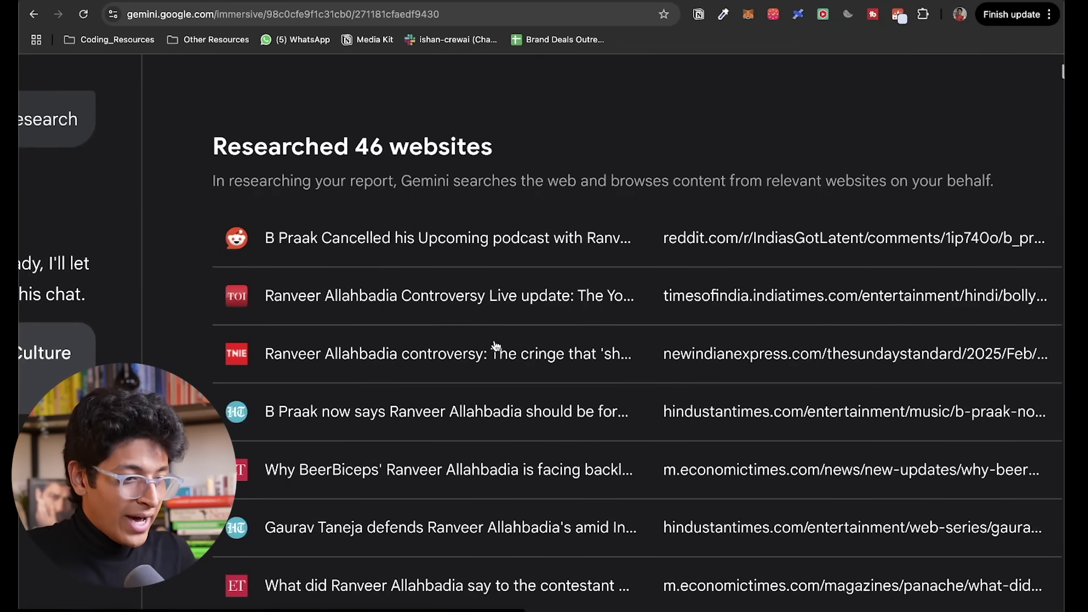
scroll(496, 345, "down", 2)
scroll(475, 345, "down", 5)
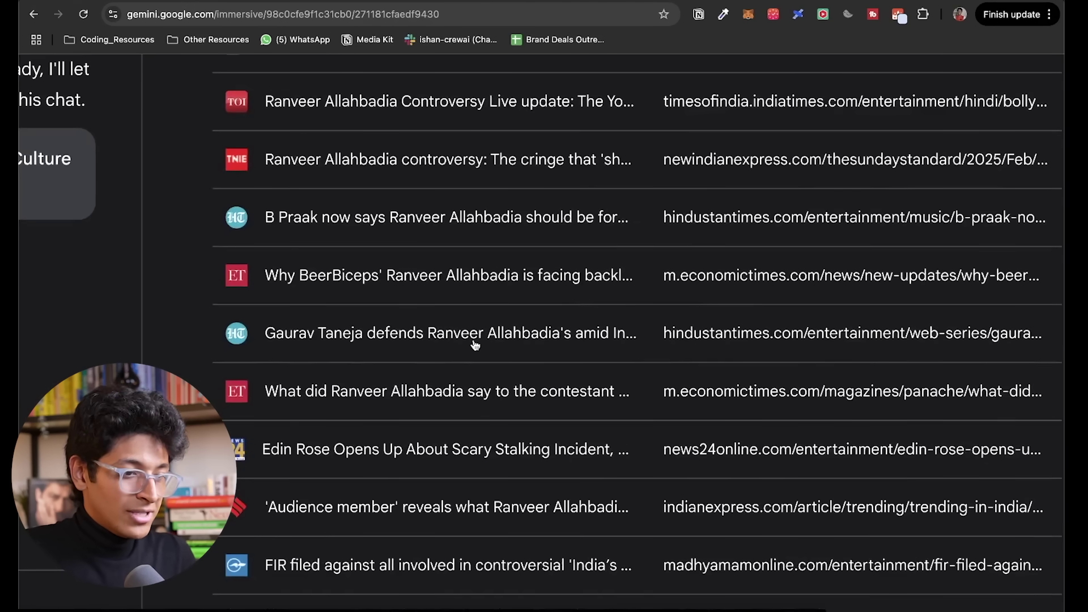
scroll(475, 346, "down", 5)
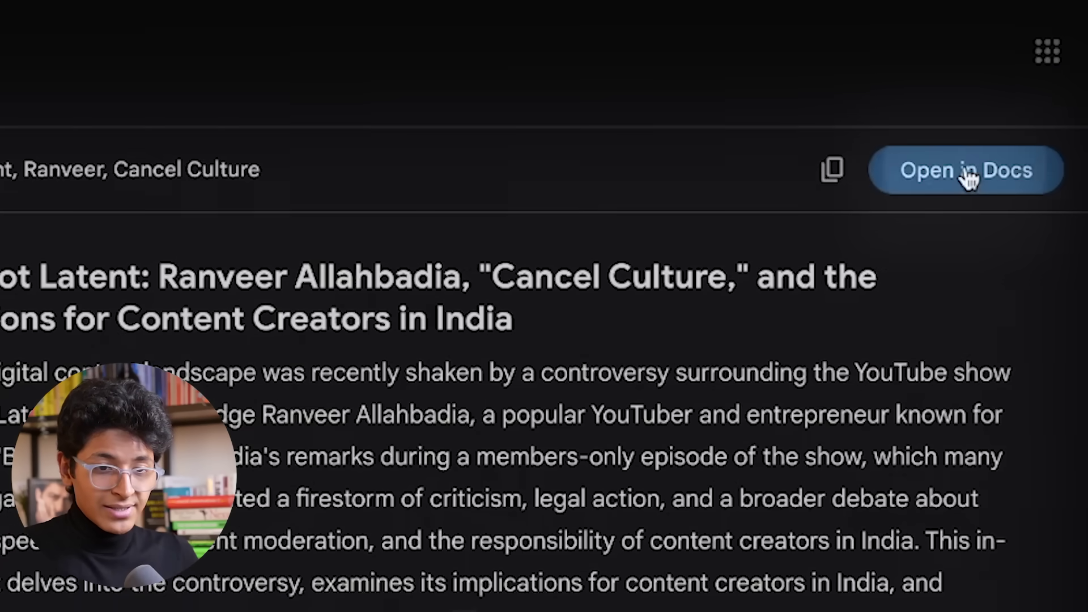
Step: Export Gemini's finished India's Got Latent report to Google Docs, skim its pages, and check the document's word count
left_click(965, 132)
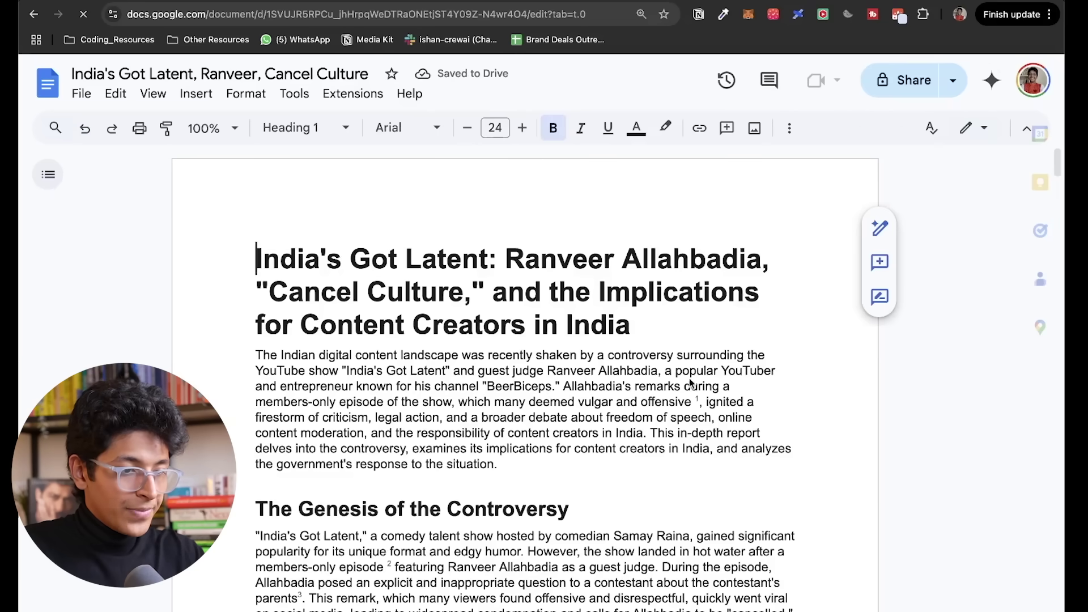
scroll(684, 381, "down", 2)
scroll(785, 374, "down", 20)
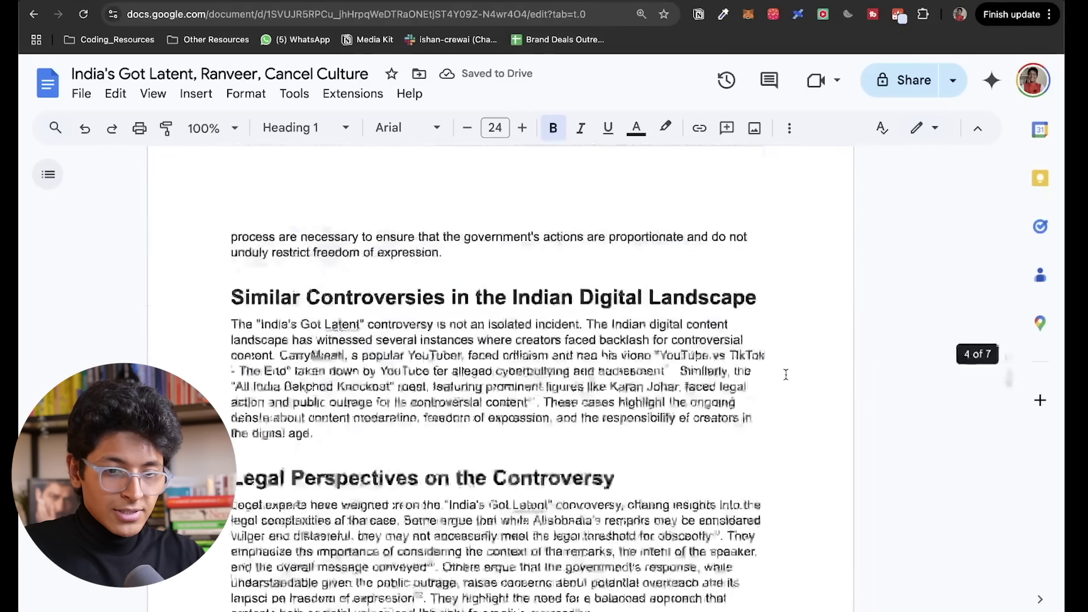
scroll(786, 374, "up", 20)
scroll(786, 375, "up", 5)
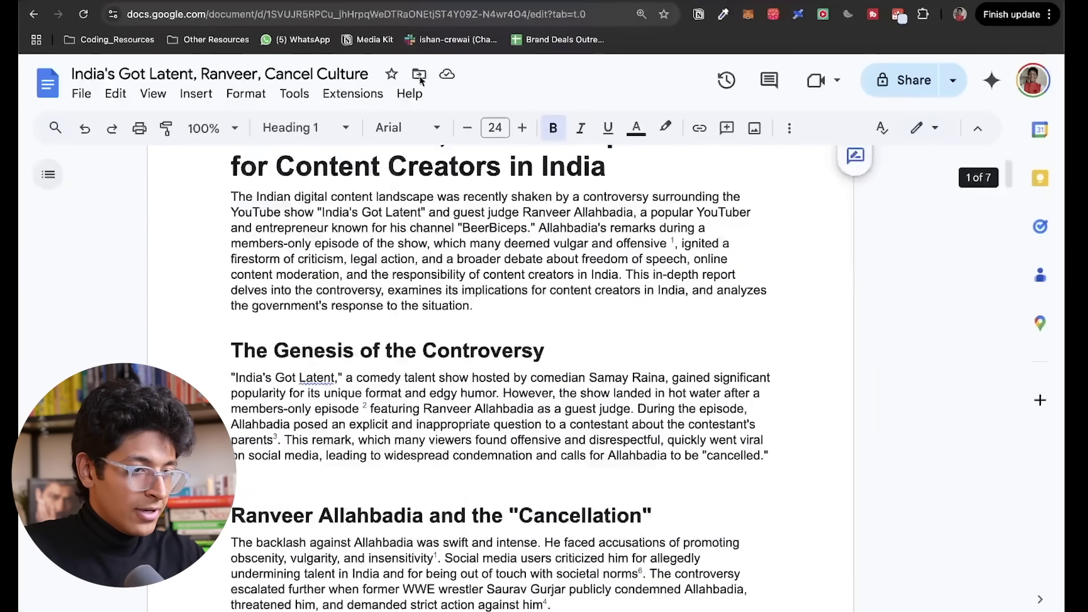
left_click(292, 94)
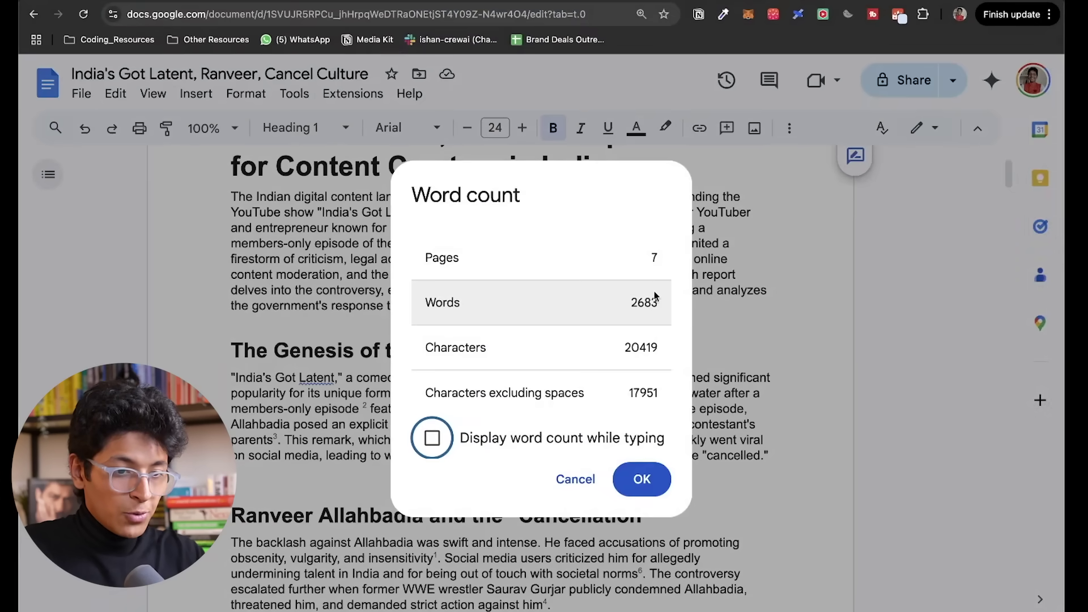
Step: Close the word count and read the India's Got Latent report from the introduction through the controversy, government response, and creator implications sections
left_click(715, 311)
scroll(678, 348, "up", 3)
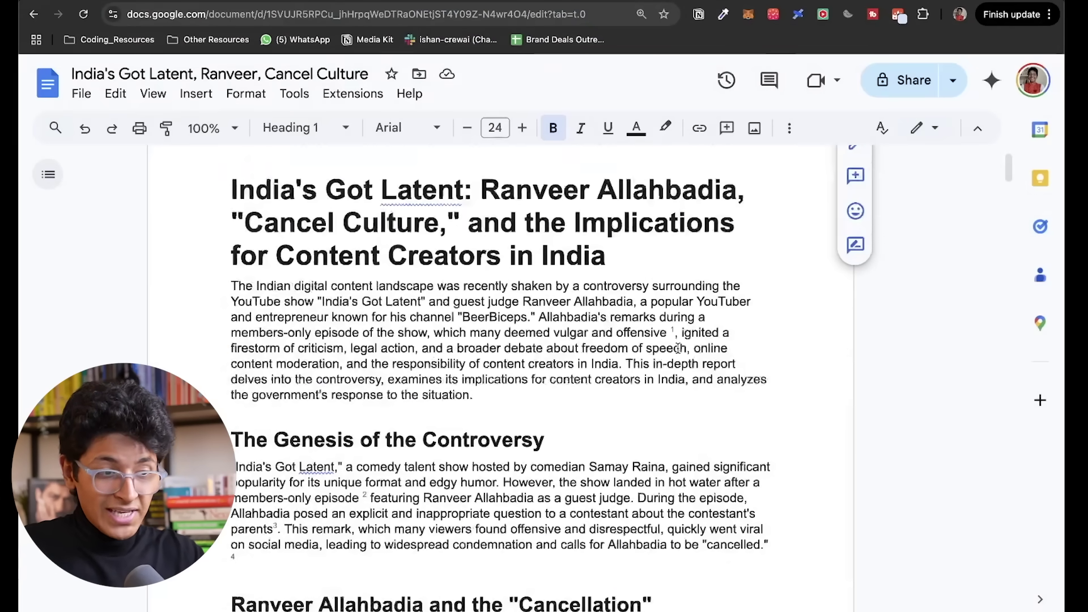
scroll(678, 348, "down", 6)
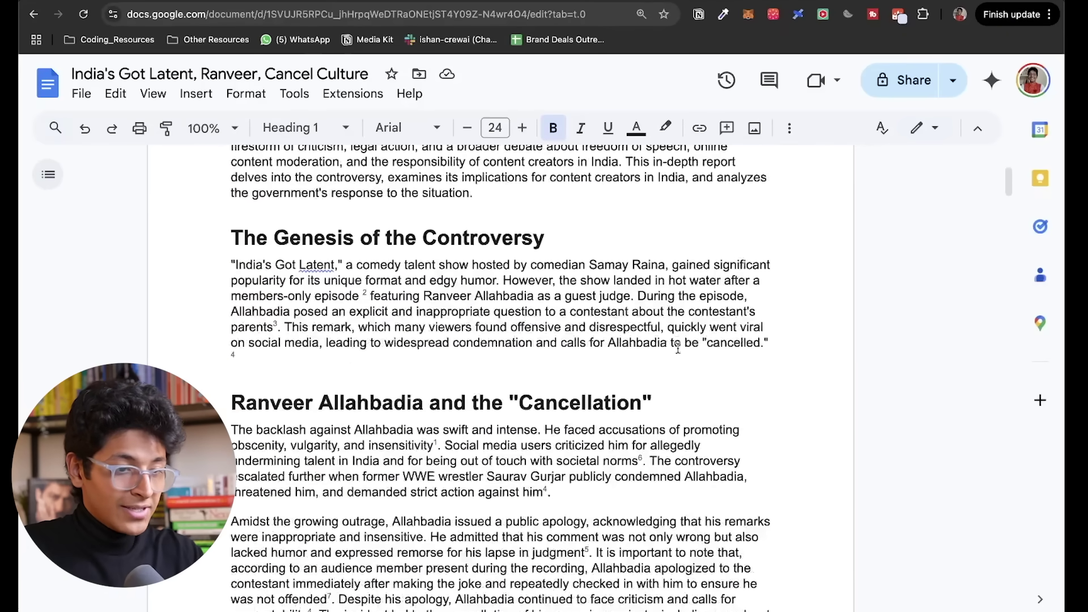
scroll(570, 422, "up", 1)
scroll(569, 423, "down", 2)
left_click_drag(319, 306, 623, 306)
left_click(577, 379)
scroll(495, 398, "down", 3)
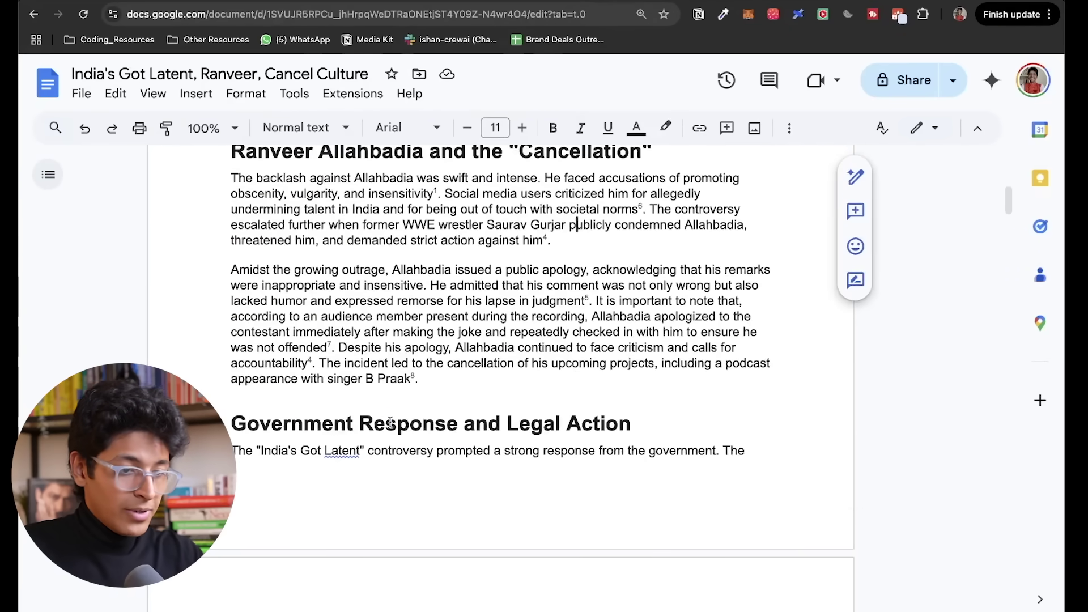
left_click_drag(390, 422, 736, 437)
scroll(736, 437, "down", 15)
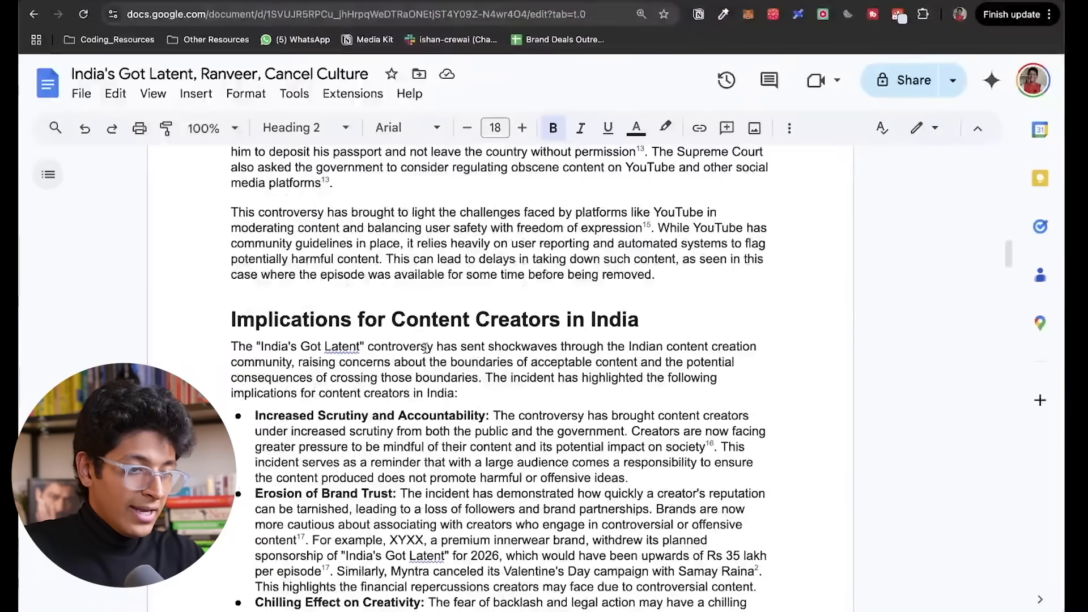
left_click_drag(364, 318, 590, 319)
scroll(590, 284, "down", 3)
left_click(536, 327)
scroll(536, 327, "down", 1)
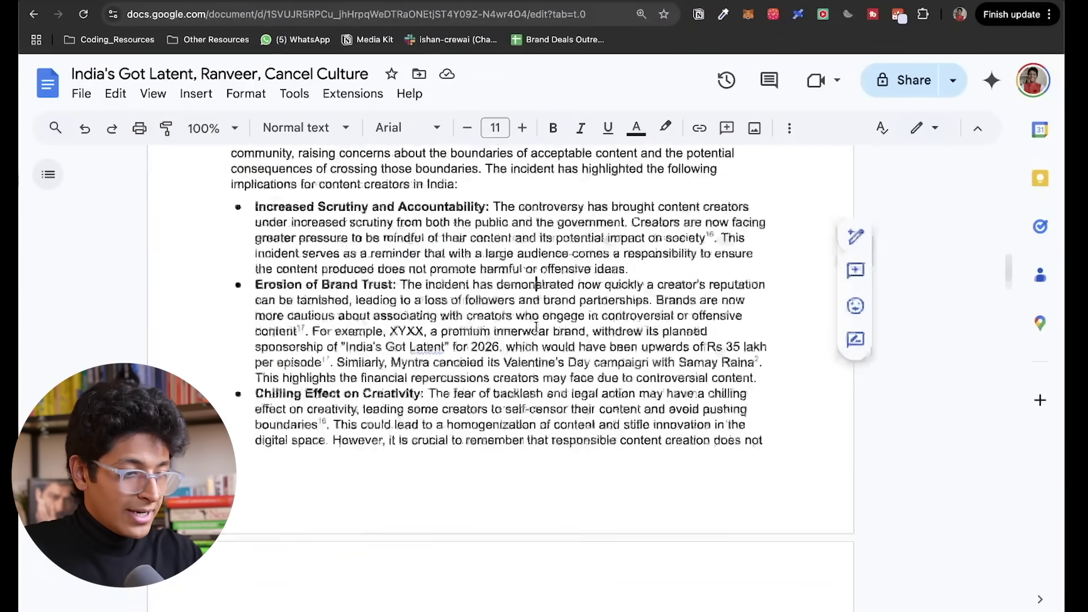
Step: Read the report's sections on whether the government's action was justified, similar controversies, legal and international perspectives, and the conclusion
scroll(536, 327, "down", 10)
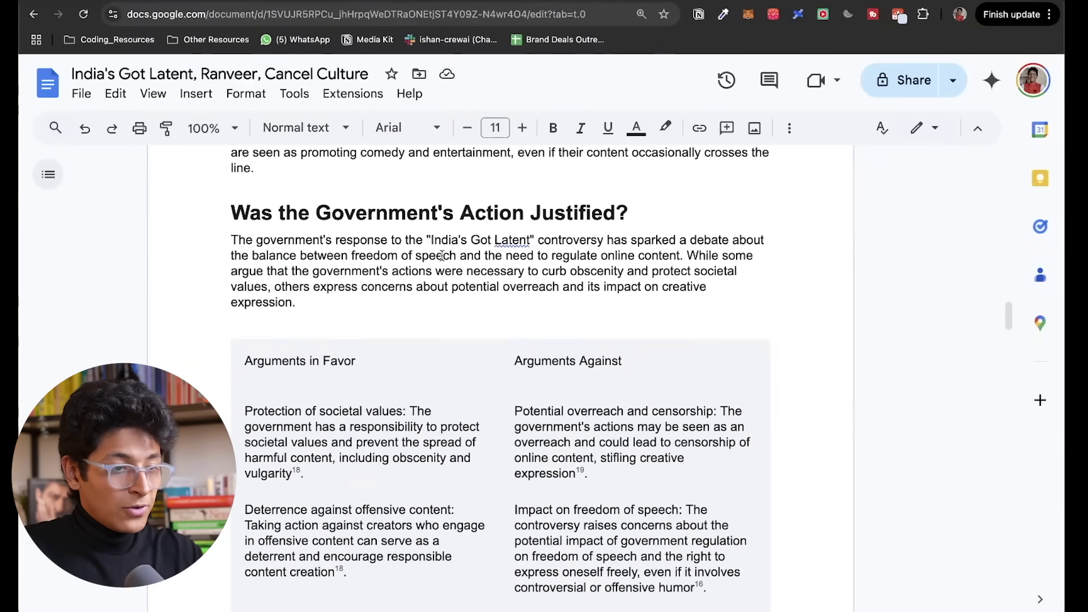
left_click_drag(349, 213, 649, 208)
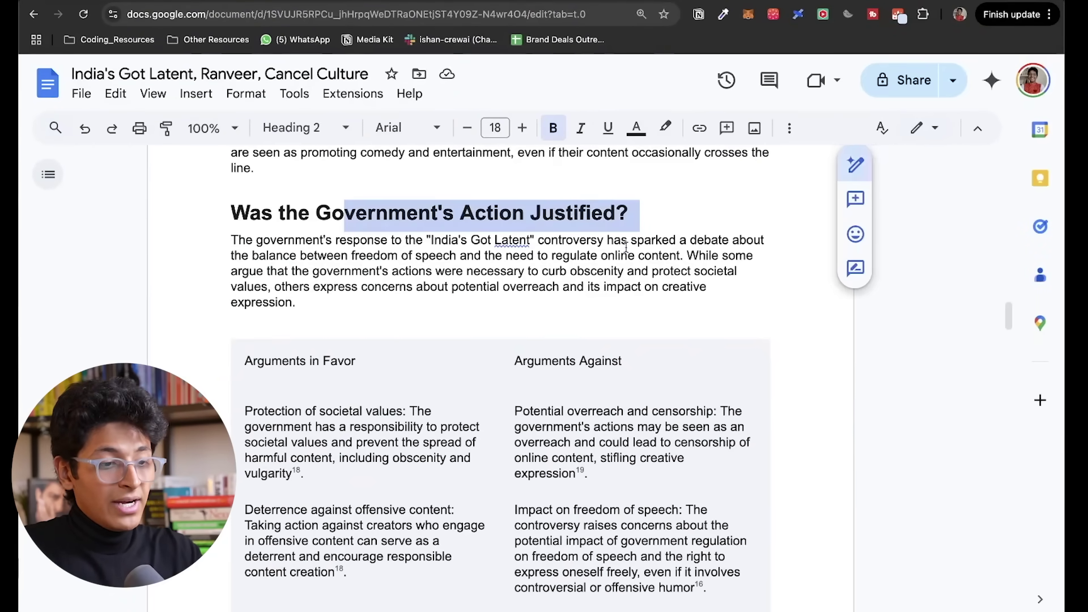
scroll(626, 247, "down", 2)
left_click(348, 215)
scroll(627, 246, "down", 2)
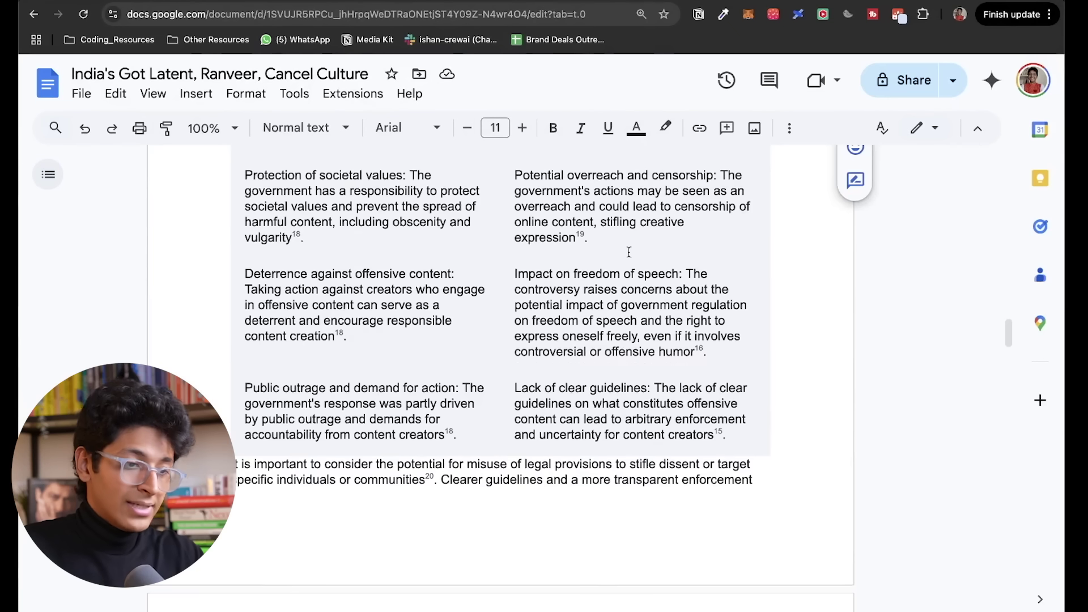
scroll(629, 252, "down", 7)
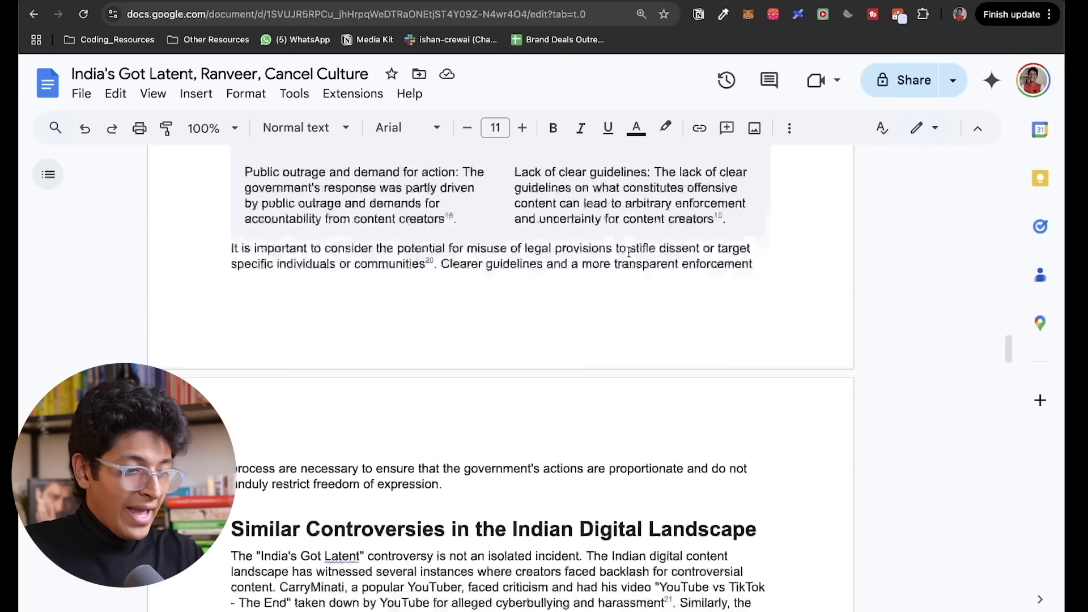
scroll(482, 397, "down", 3)
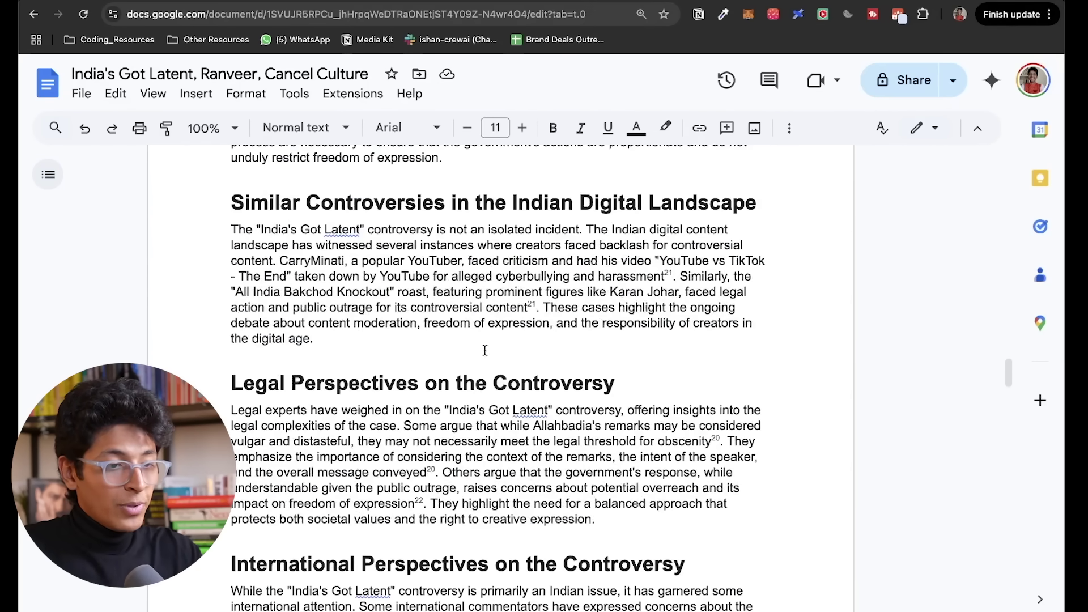
left_click_drag(321, 202, 683, 203)
left_click(711, 229)
scroll(554, 296, "down", 3)
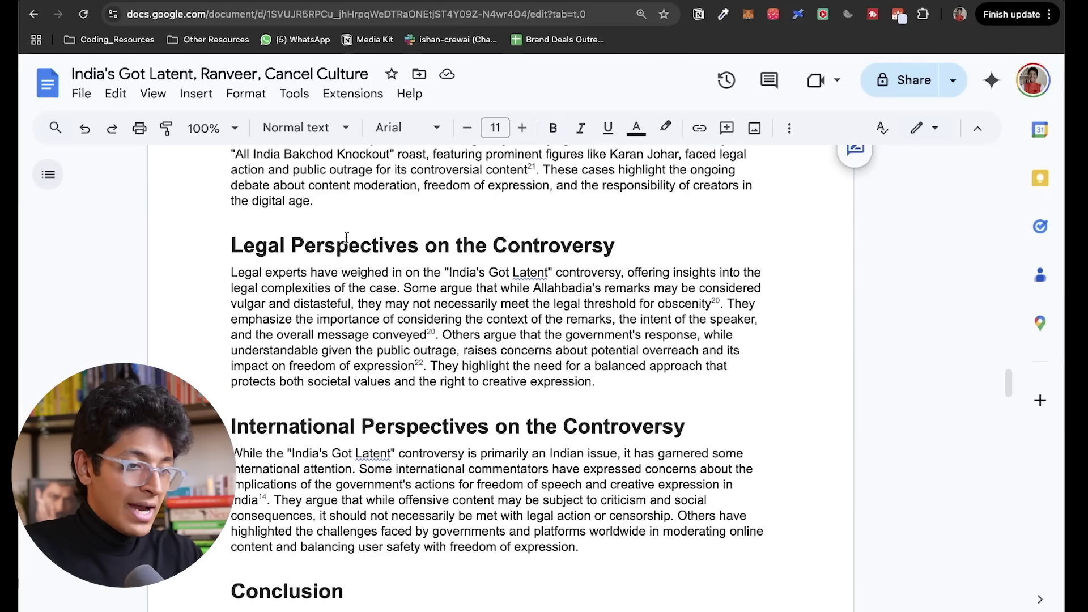
left_click_drag(318, 245, 586, 246)
scroll(469, 357, "down", 2)
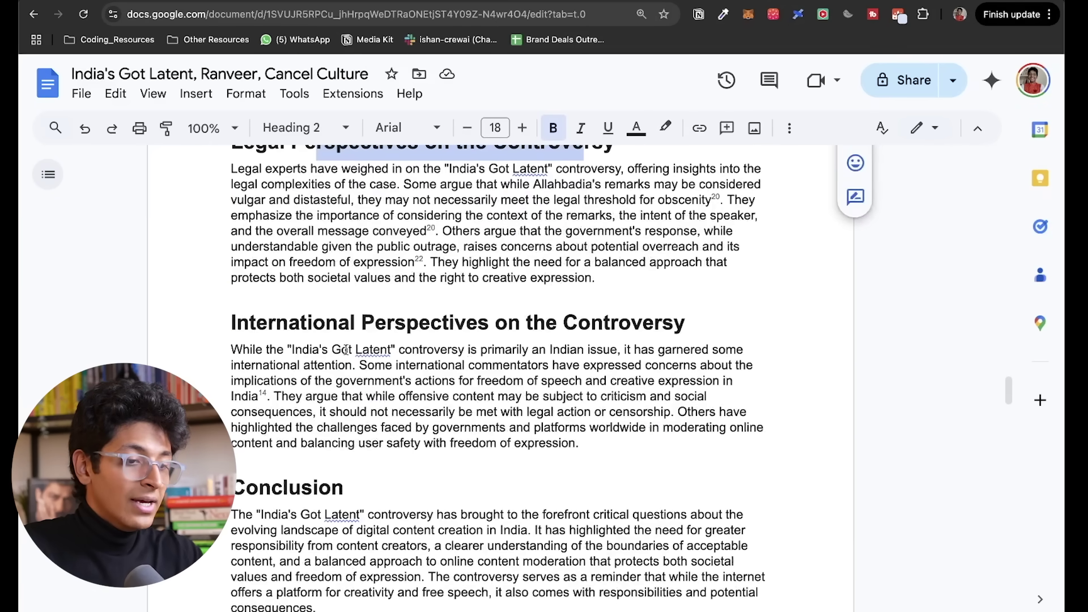
left_click_drag(330, 327, 706, 333)
scroll(677, 351, "down", 2)
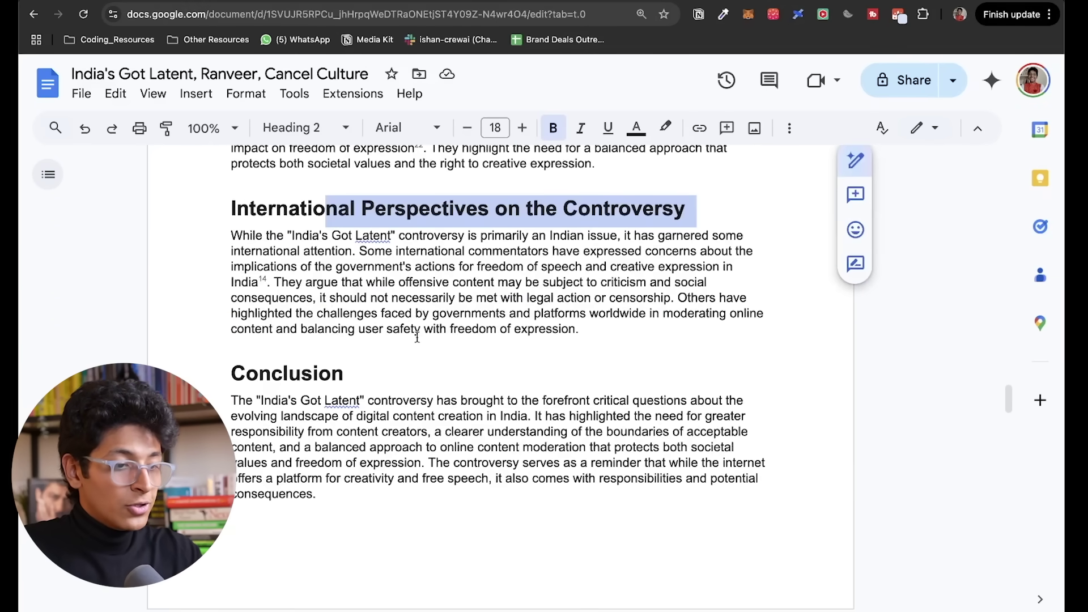
scroll(417, 338, "up", 9)
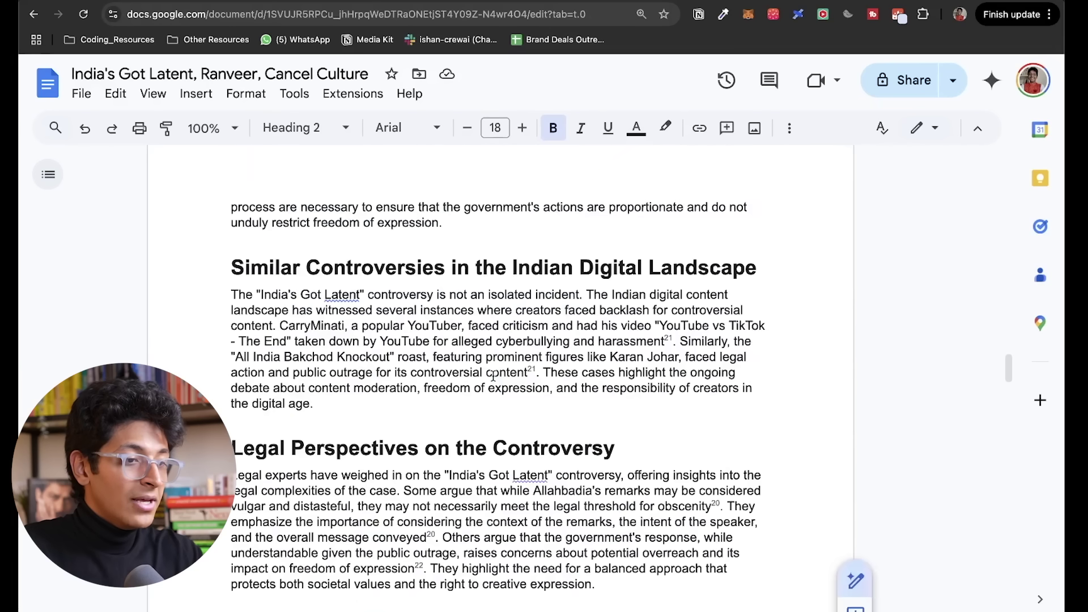
Step: Download the India's Got Latent report as a PDF document
left_click(73, 92)
mouse_move(293, 277)
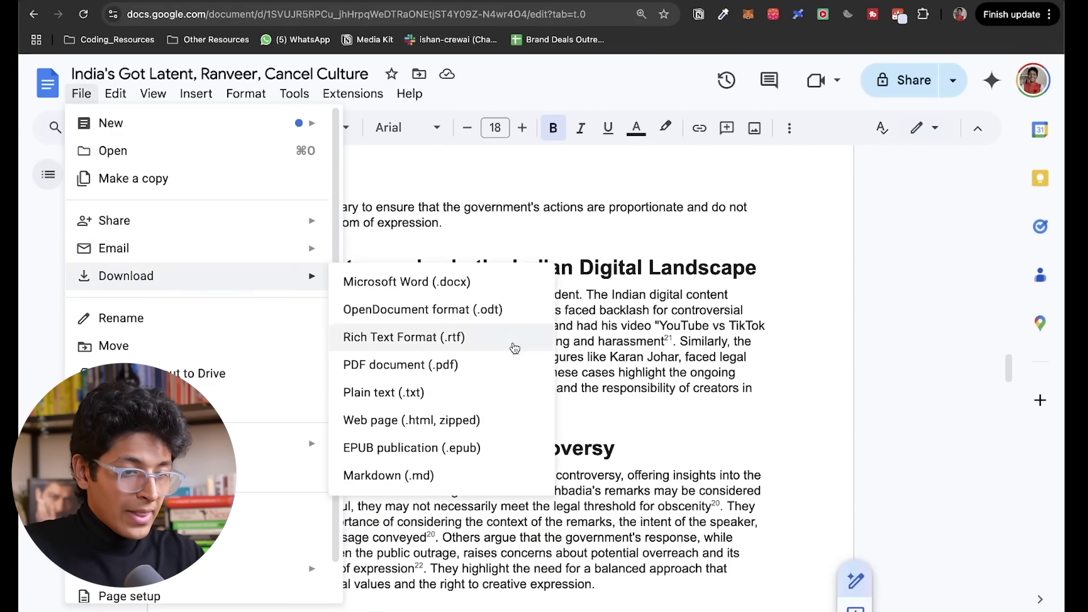
left_click(508, 364)
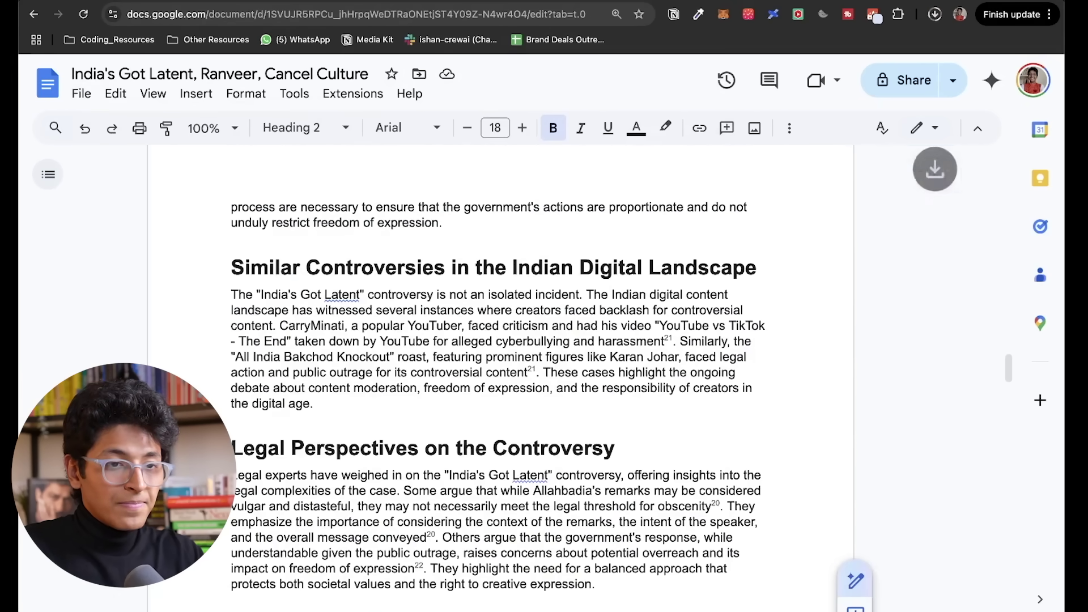
Step: Switch to Claude, copy the 10-minute video script prompt from the BeerBiceps chat, and start a new chat
key("ctrl+Tab")
left_click_drag(328, 204, 117, 124)
key("super+c")
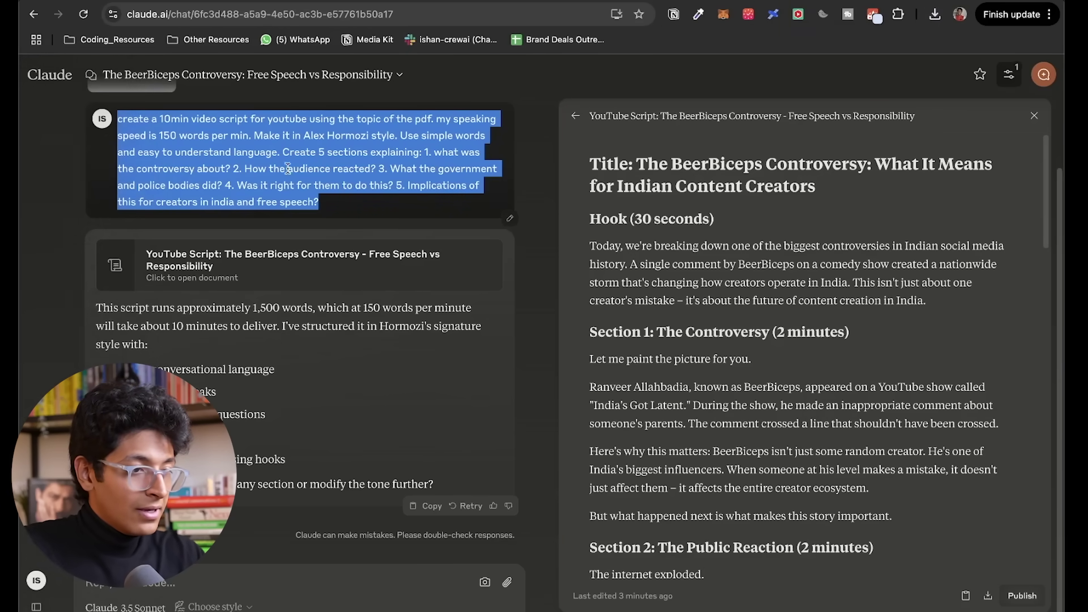
mouse_move(17, 227)
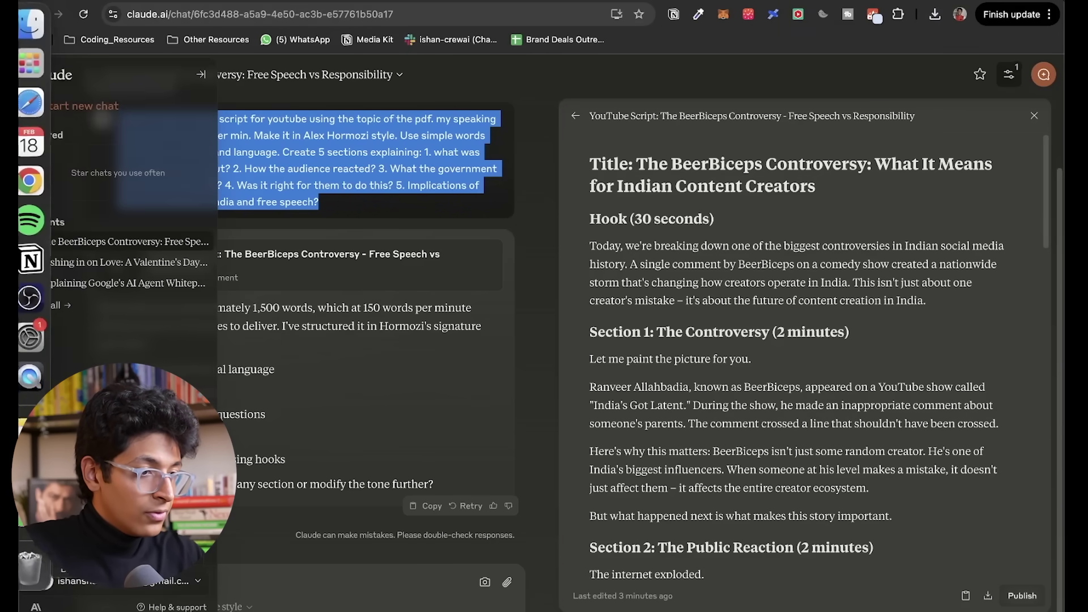
left_click(89, 109)
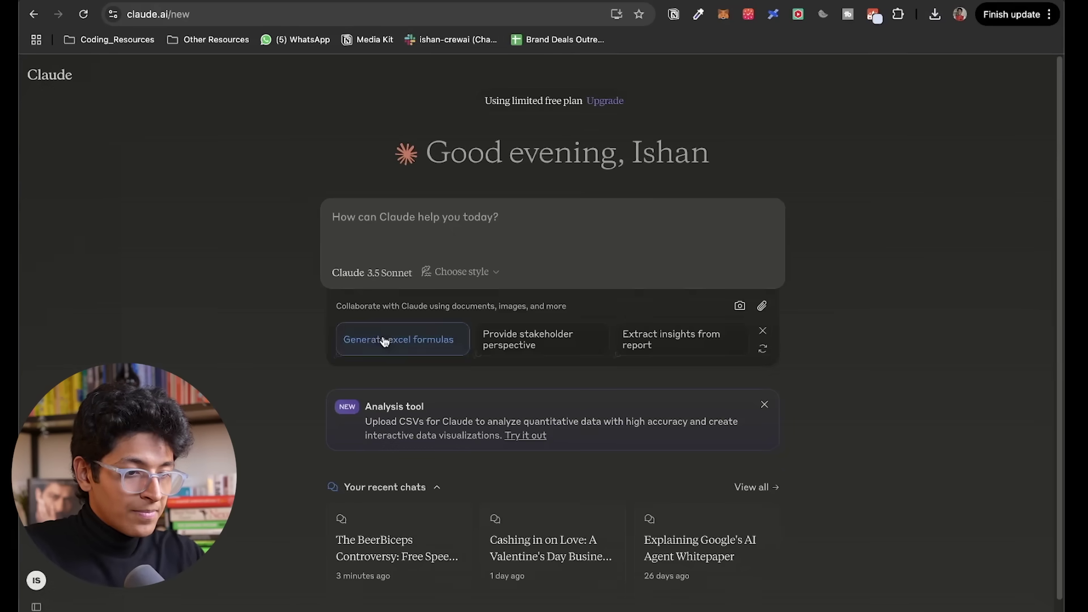
Step: Attach the downloaded "India's Got Latent, Ranveer, Cancel Culture" PDF, send the copied script prompt, and skim the generated script
left_click(762, 308)
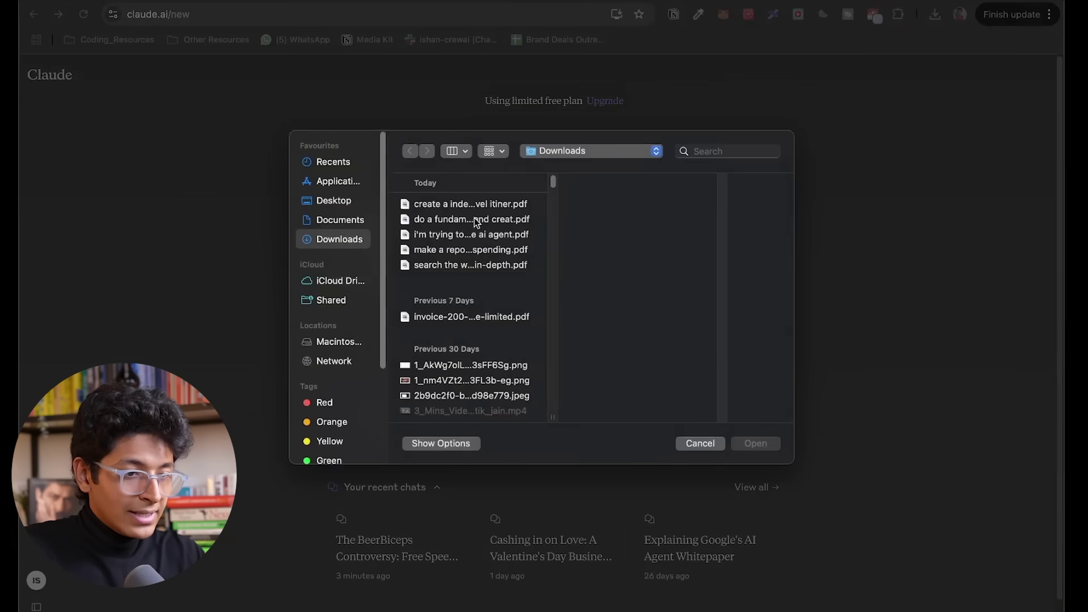
left_click(491, 253)
key("space")
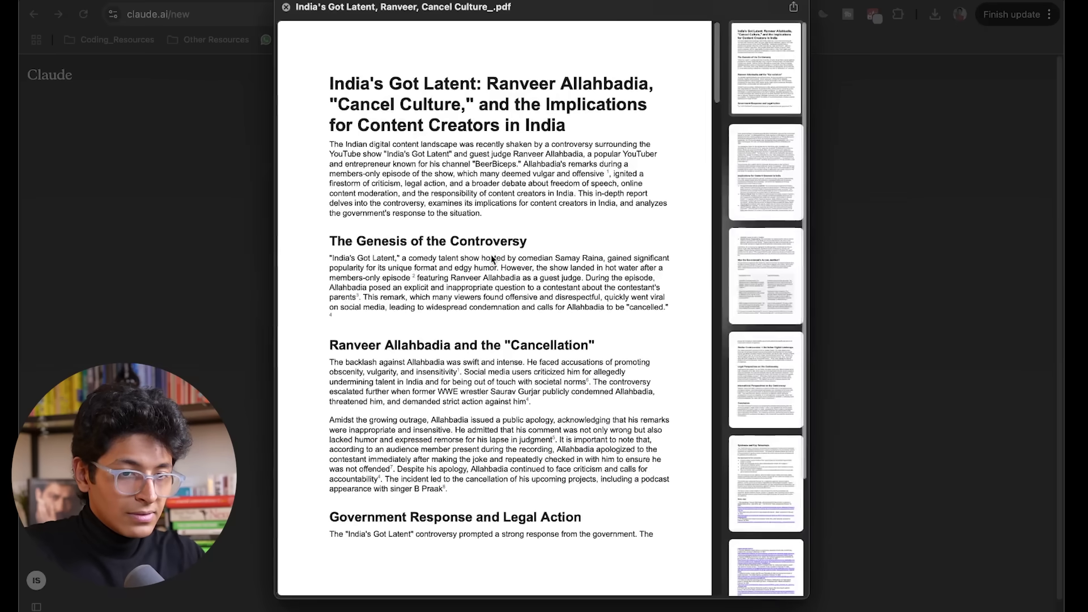
key("space")
key("Return")
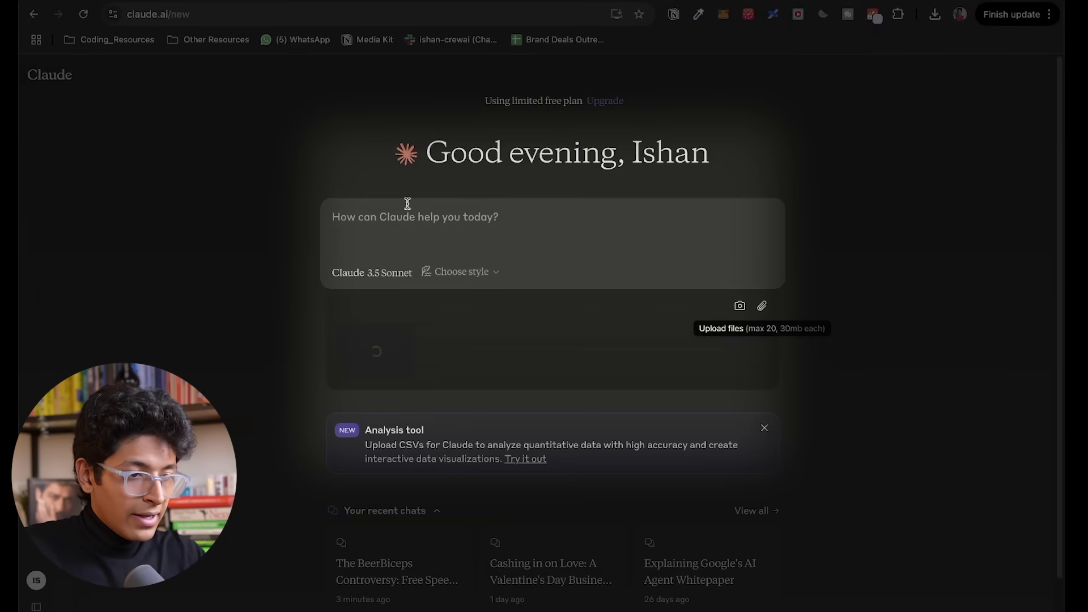
key("super+v")
key("Return")
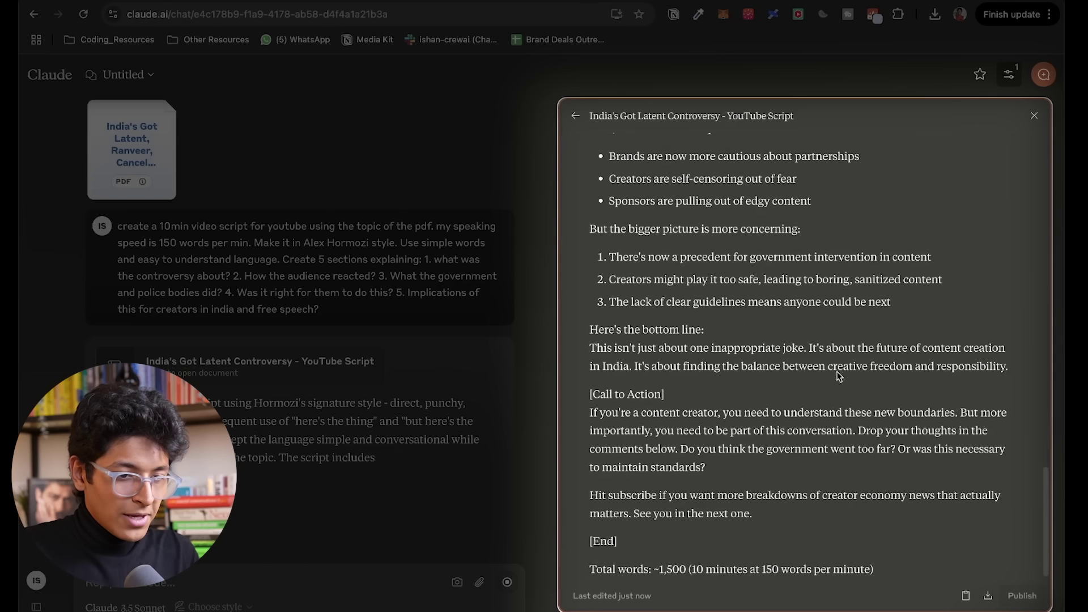
scroll(839, 370, "up", 15)
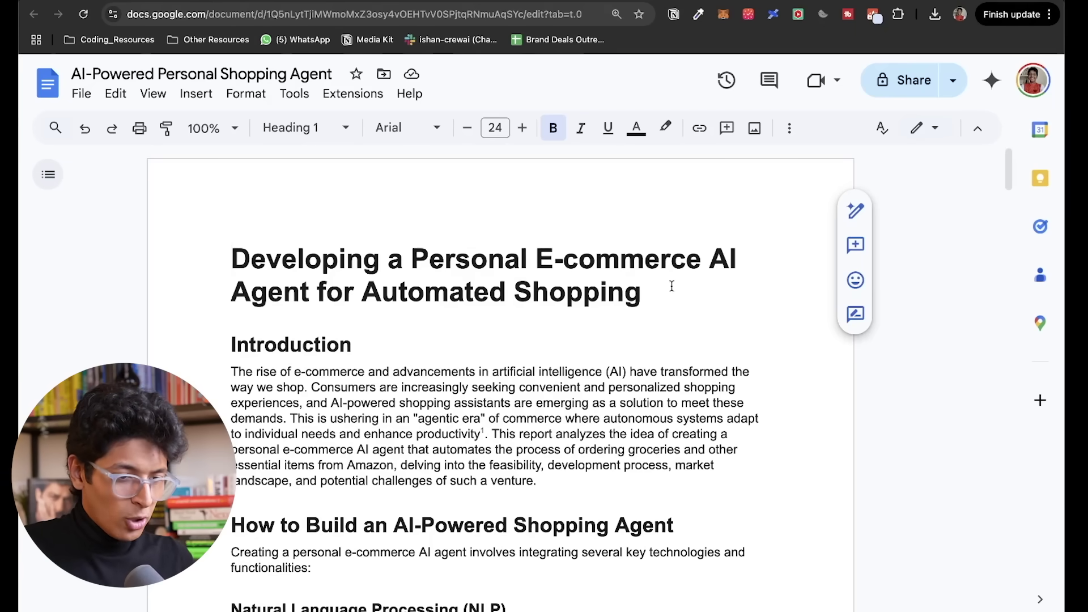
Step: In the AI-Powered Personal Shopping Agent document, read from the introduction through the build technologies, Amazon API integration, and data privacy sections
scroll(671, 286, "down", 5)
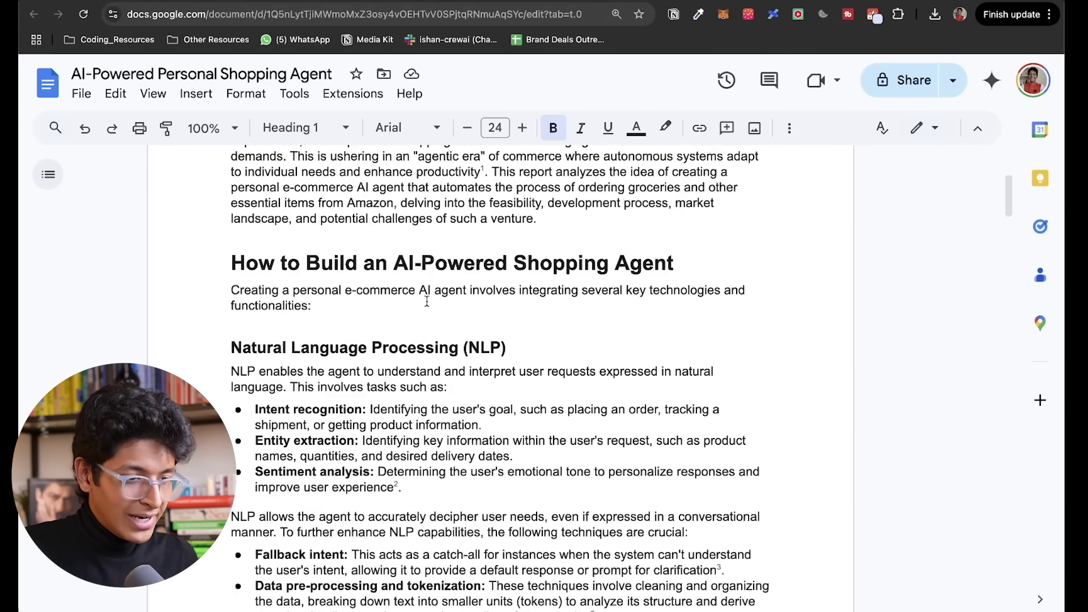
scroll(426, 301, "down", 15)
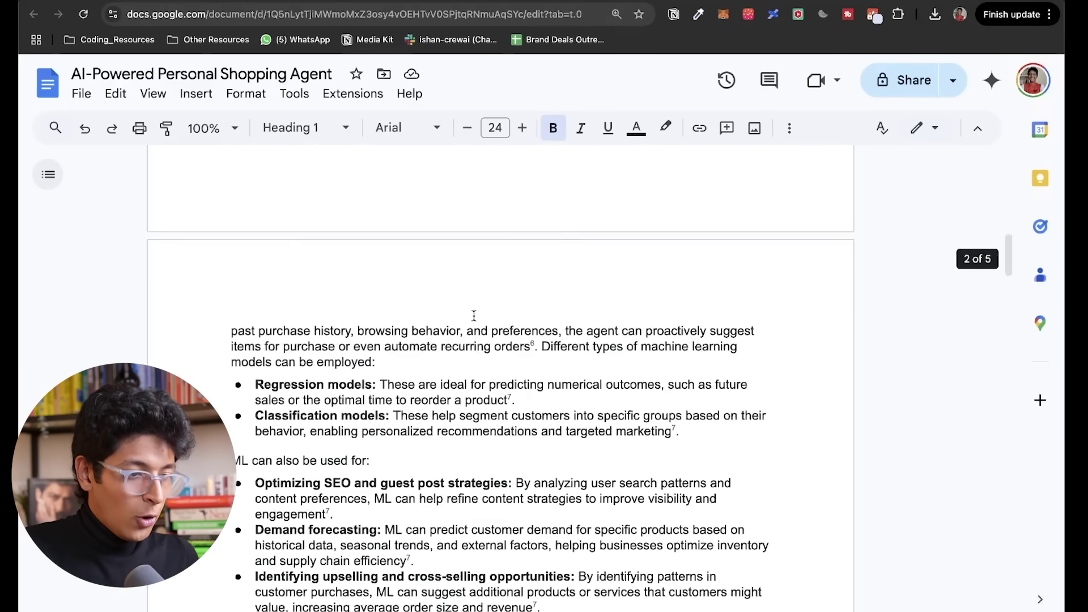
scroll(474, 315, "down", 8)
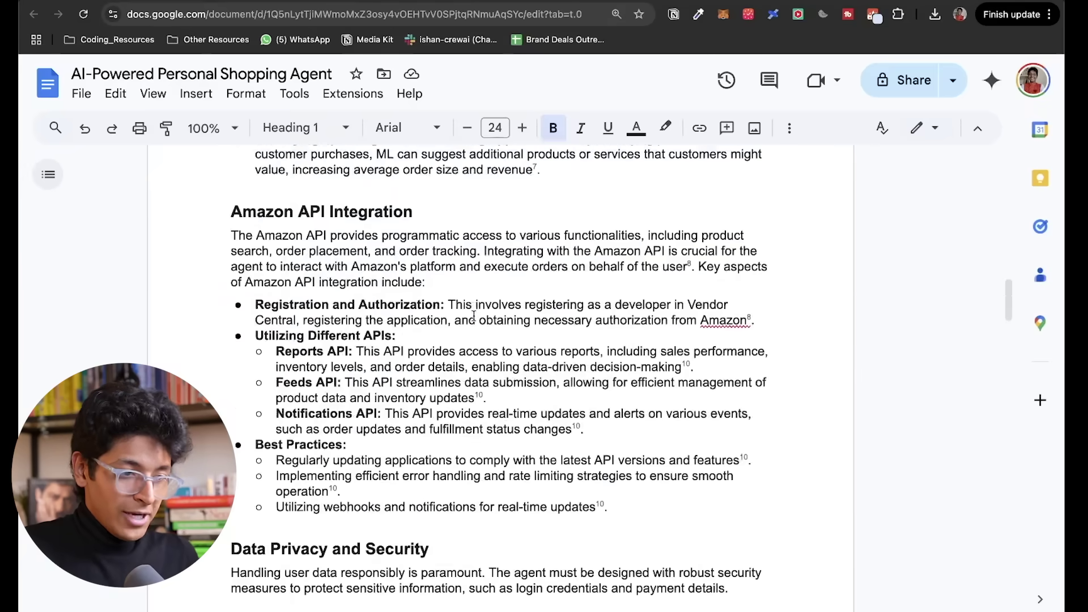
left_click(548, 309)
scroll(550, 308, "down", 4)
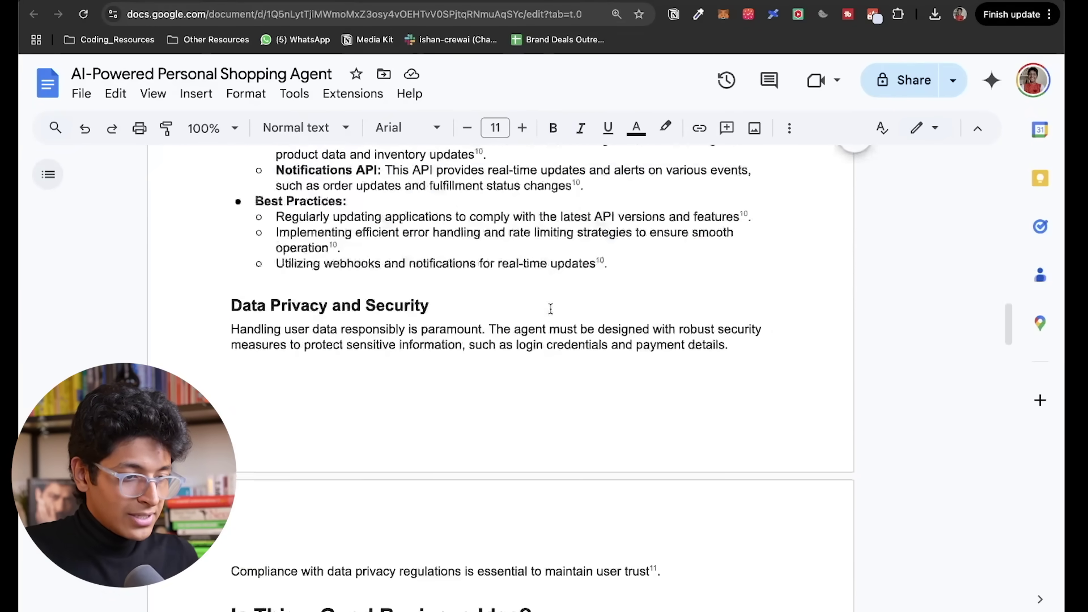
scroll(551, 308, "down", 2)
left_click_drag(265, 223, 430, 222)
Step: Read the "Is This a Good Business Idea?" section, including the market figures and the list of promising factors
scroll(577, 345, "down", 5)
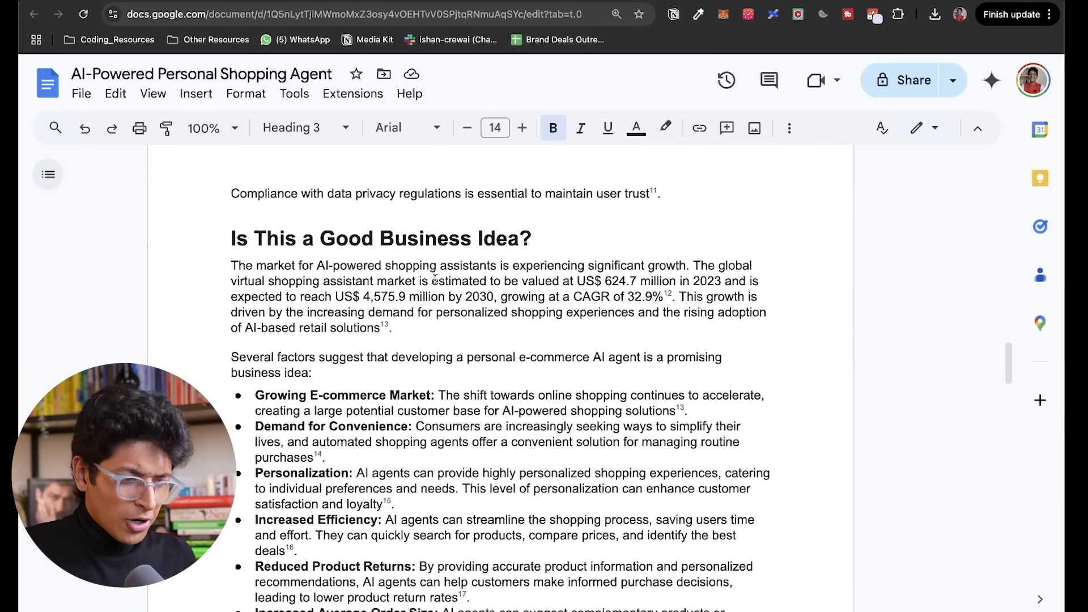
scroll(434, 280, "down", 2)
left_click_drag(300, 284, 466, 284)
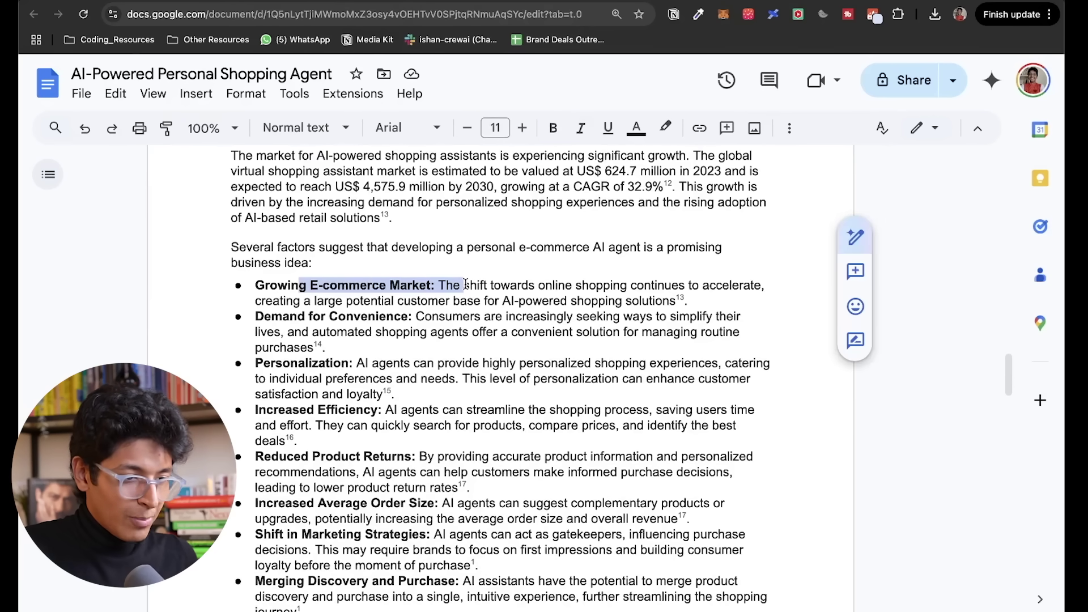
left_click_drag(290, 364, 384, 364)
left_click_drag(300, 416, 367, 410)
scroll(366, 409, "down", 2)
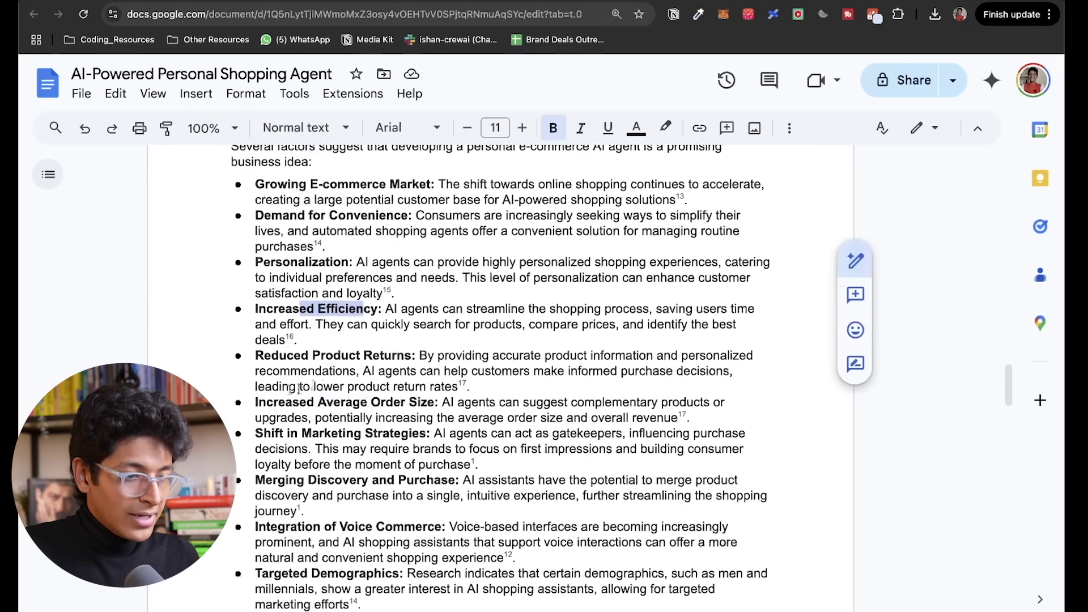
left_click_drag(292, 360, 408, 357)
scroll(405, 420, "down", 10)
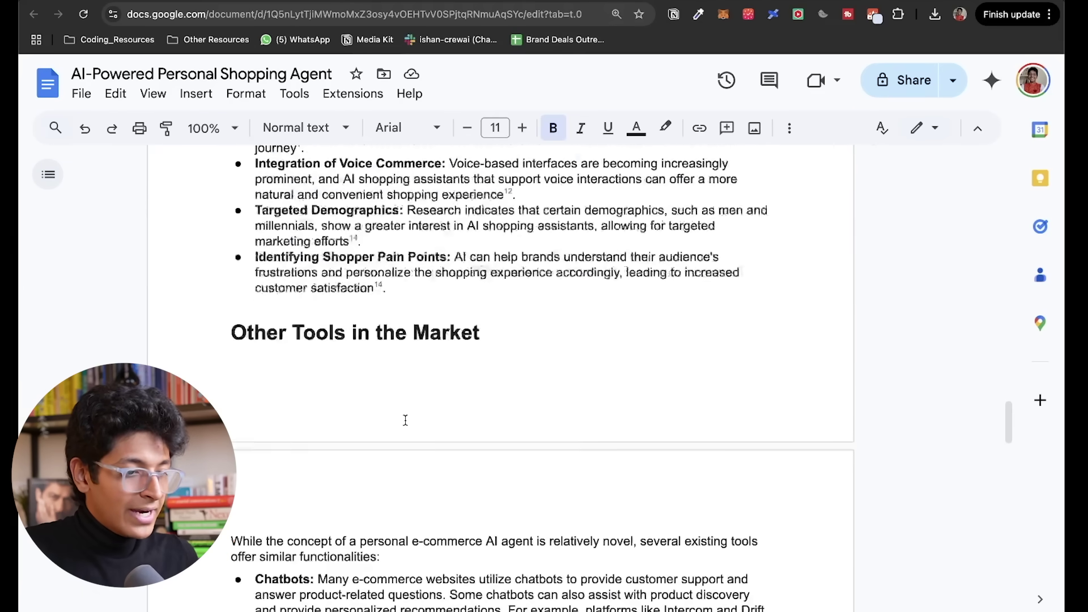
Step: Review the other market tools, virtual assistant applications, SWOT analysis, and works cited, and return to the beginning of the shopping agent report
scroll(405, 420, "down", 1)
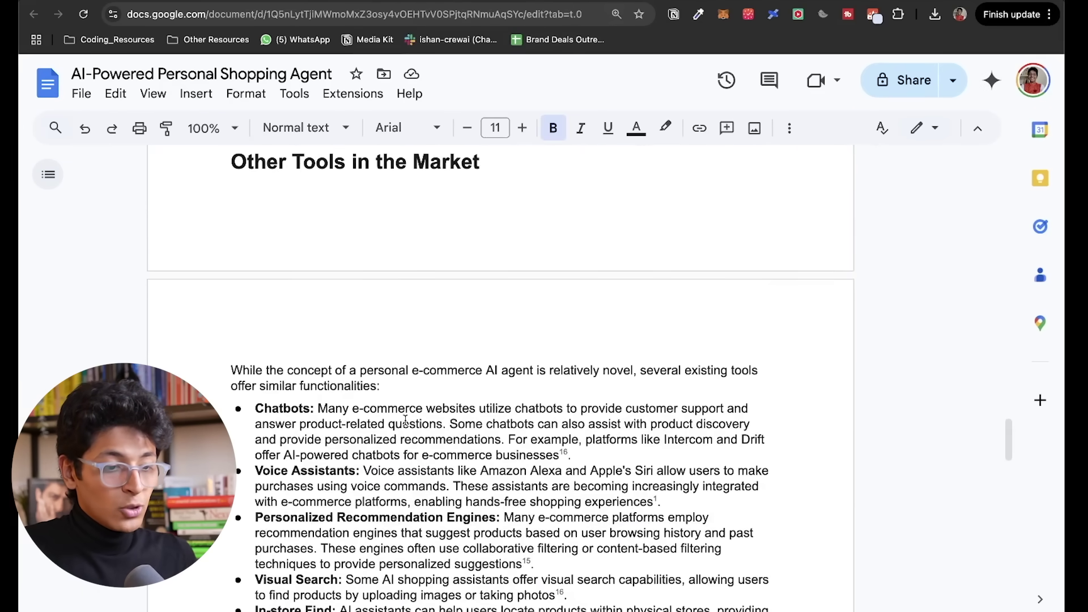
scroll(405, 420, "down", 4)
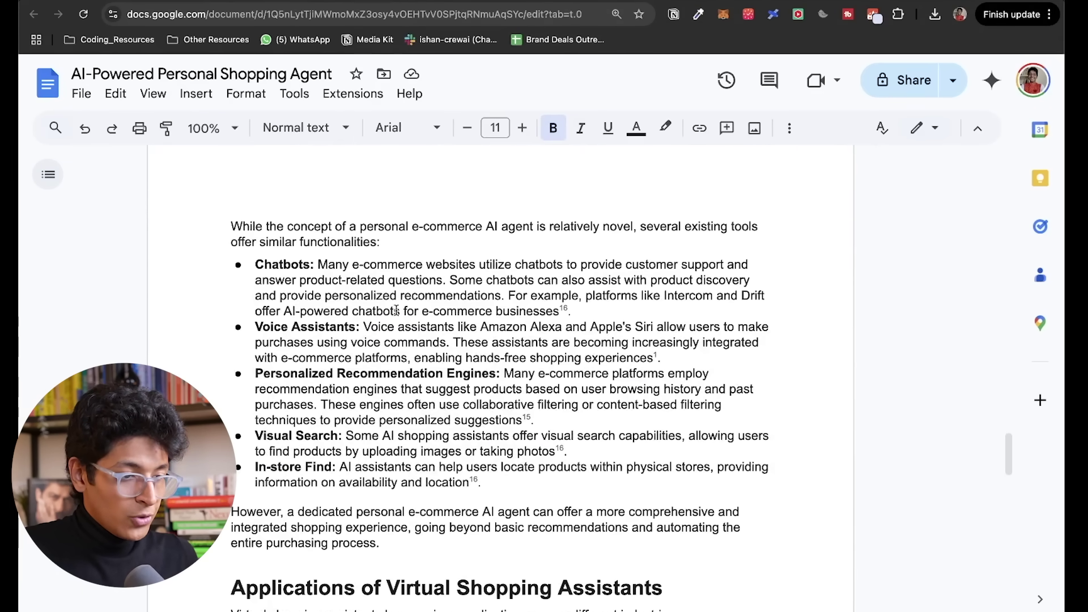
scroll(517, 340, "down", 10)
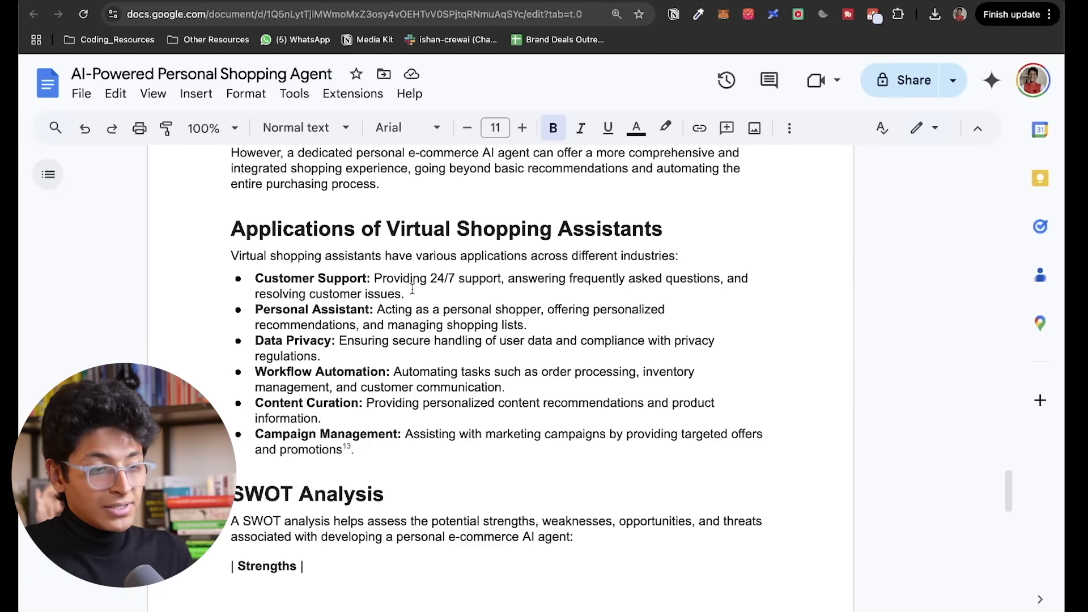
left_click_drag(232, 256, 428, 451)
left_click(459, 443)
scroll(459, 443, "down", 7)
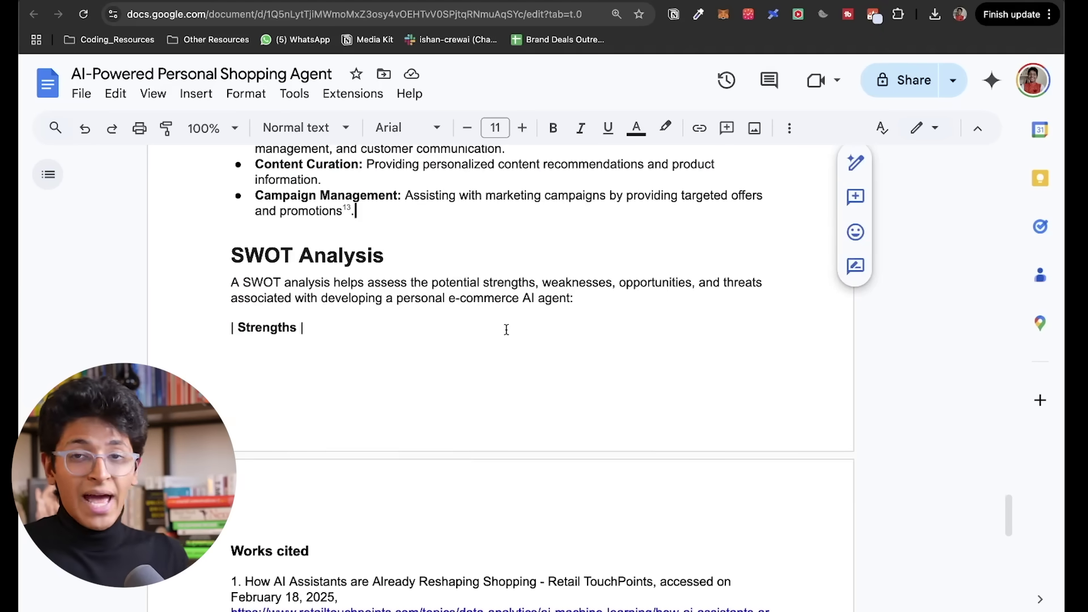
scroll(506, 329, "down", 5)
scroll(507, 326, "up", 4)
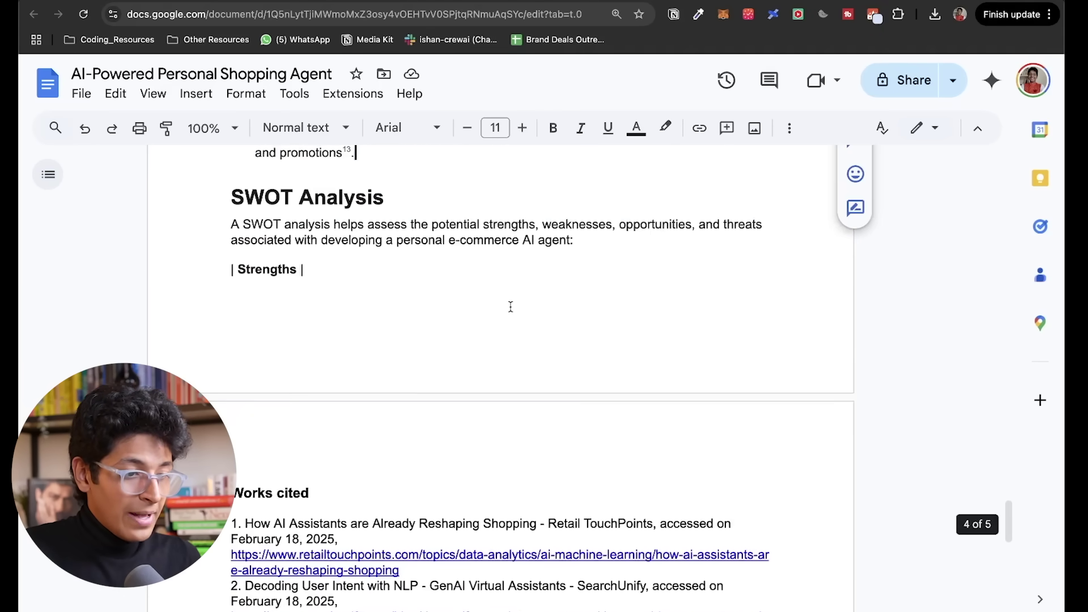
scroll(510, 306, "down", 6)
scroll(511, 306, "up", 20)
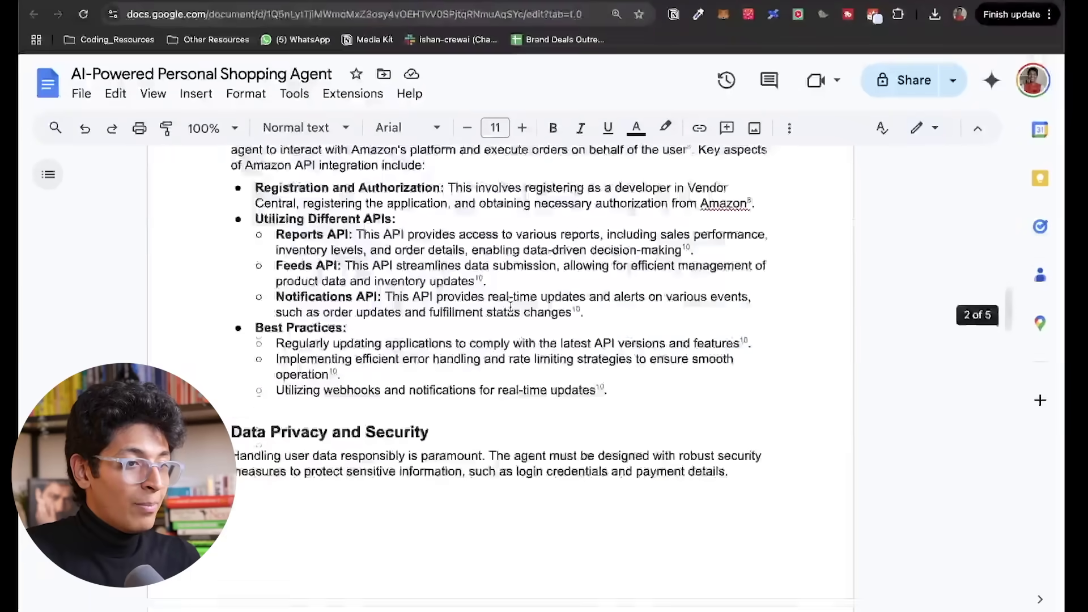
scroll(511, 307, "up", 15)
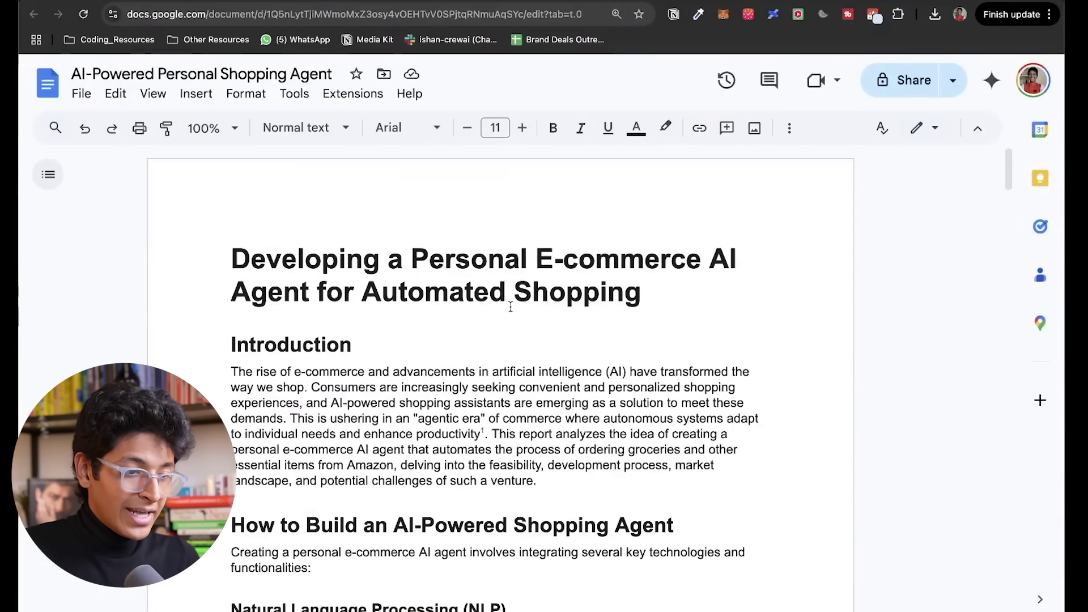